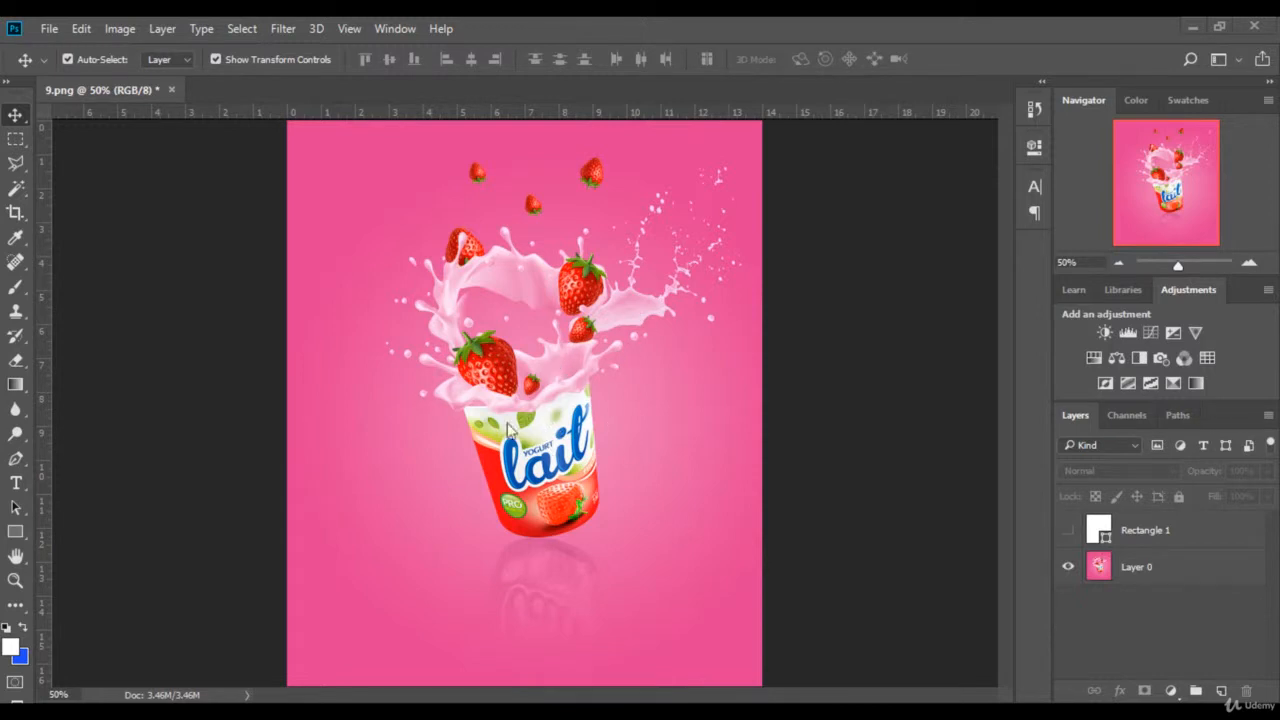
Show the Rectangle 1 layer and delete Layer 0 with the finished artwork
left_click(1068, 531)
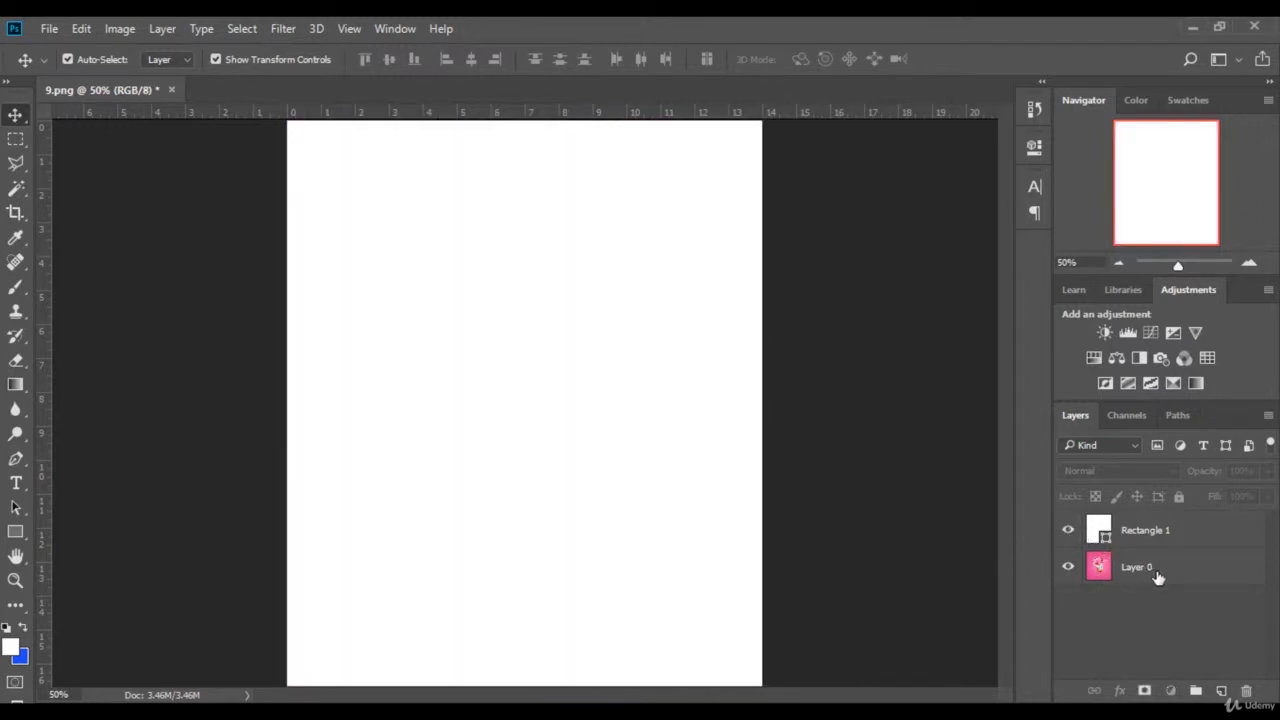
left_click(1158, 568)
key("Delete")
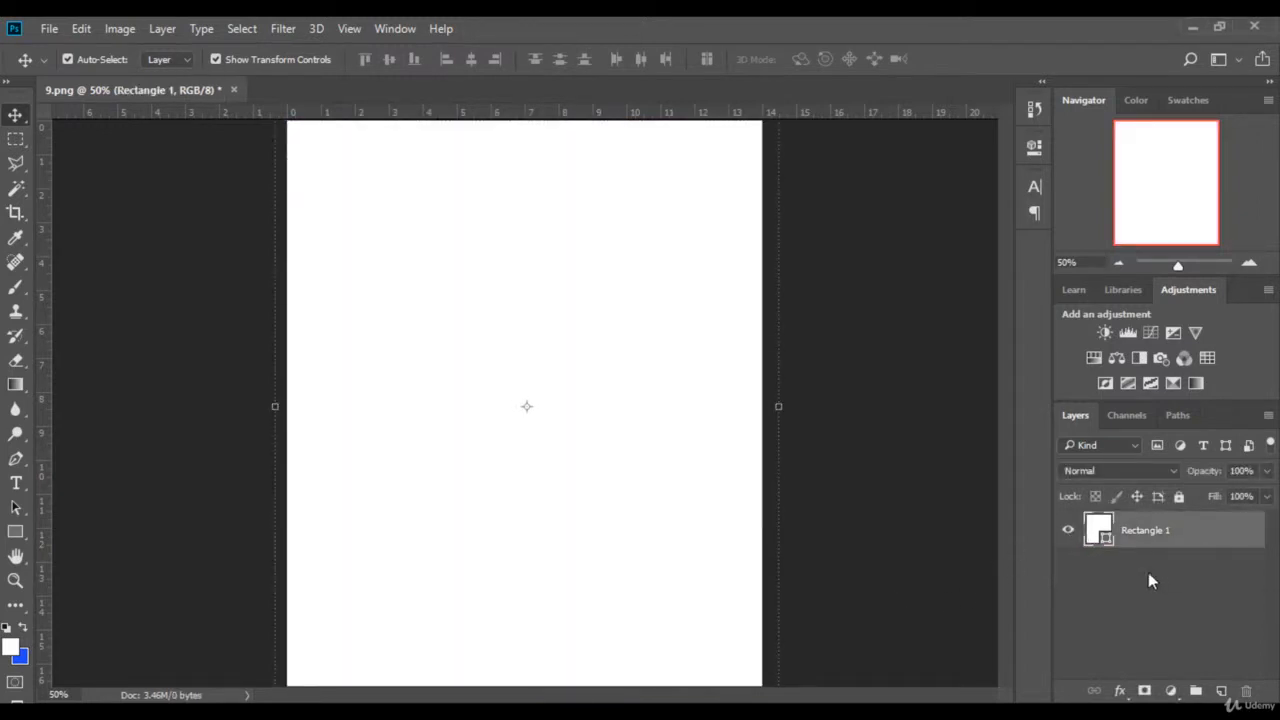
Draw a white rectangle shape about 1038 px wide over the canvas and stretch it upward to about 1258 px high
left_click(15, 532)
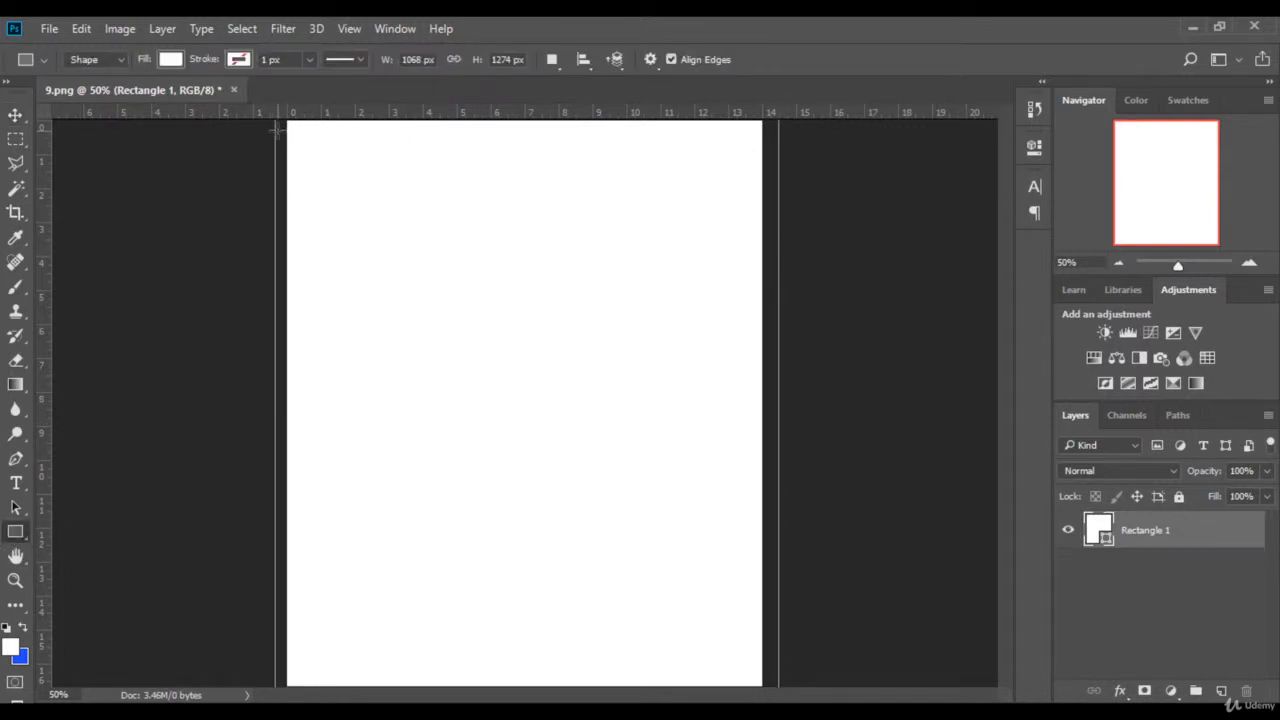
left_click_drag(280, 127, 743, 667)
key("v")
key("ctrl+t")
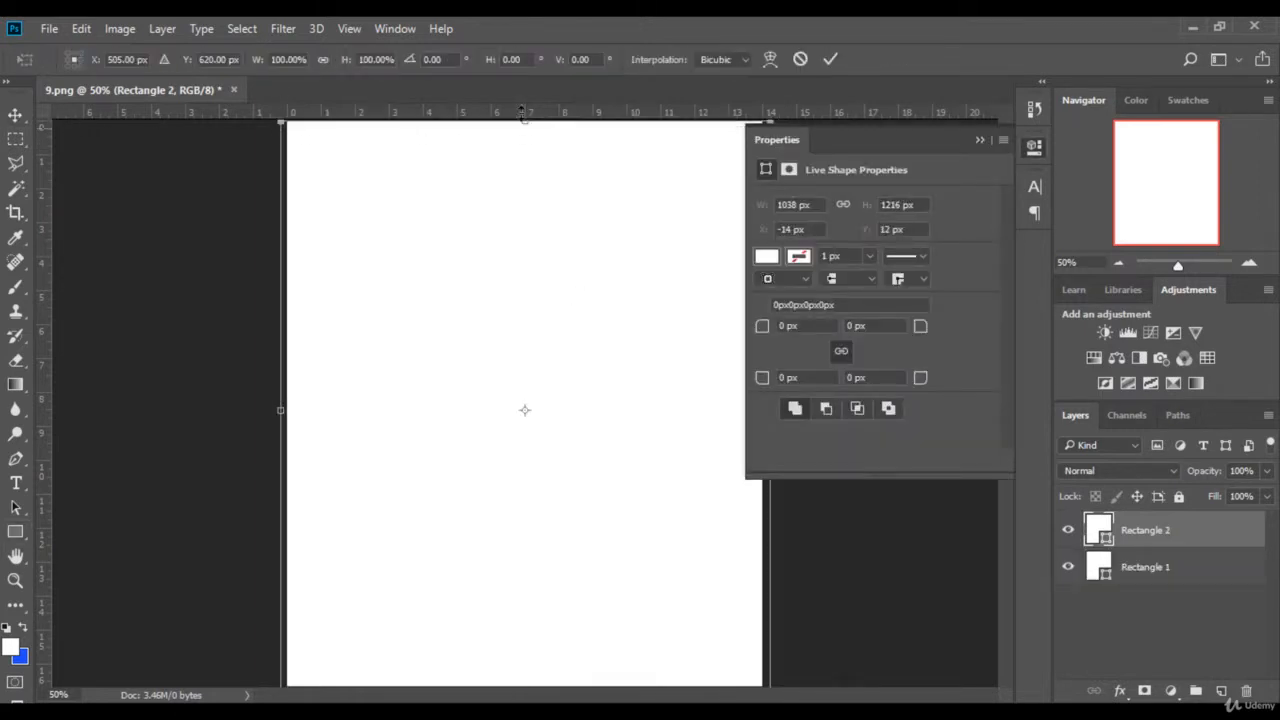
key("Return")
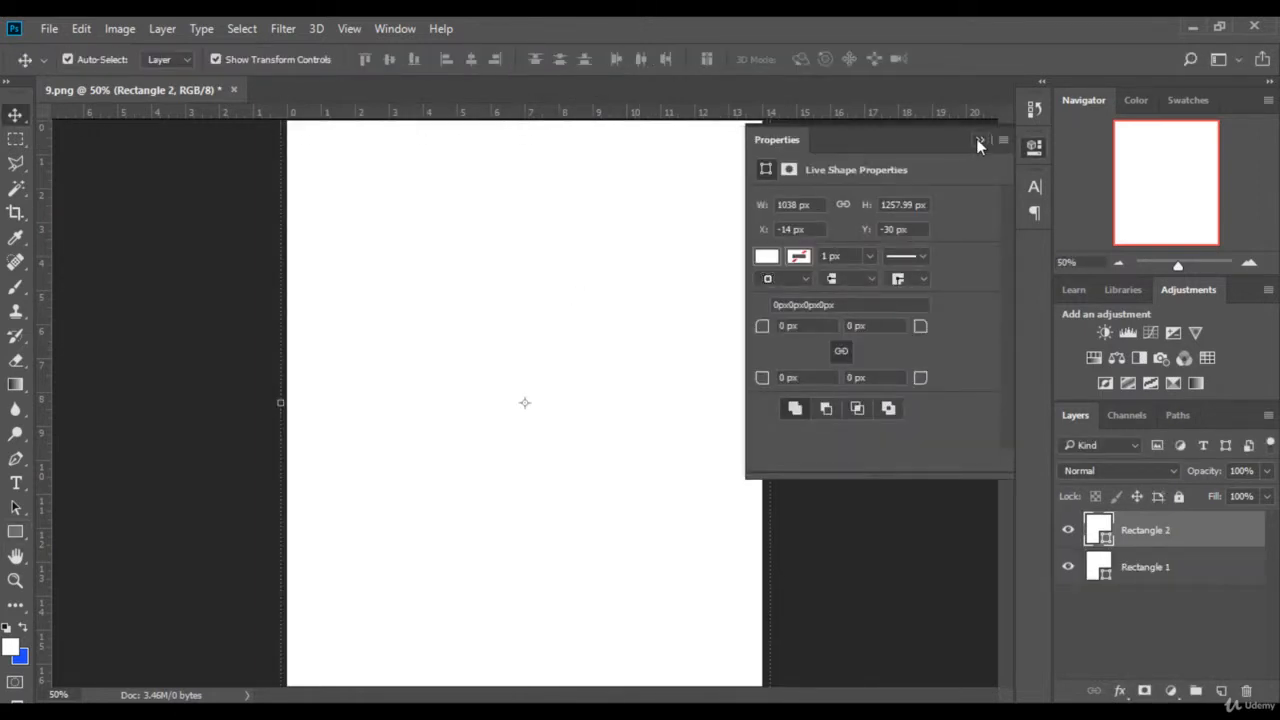
left_click(979, 141)
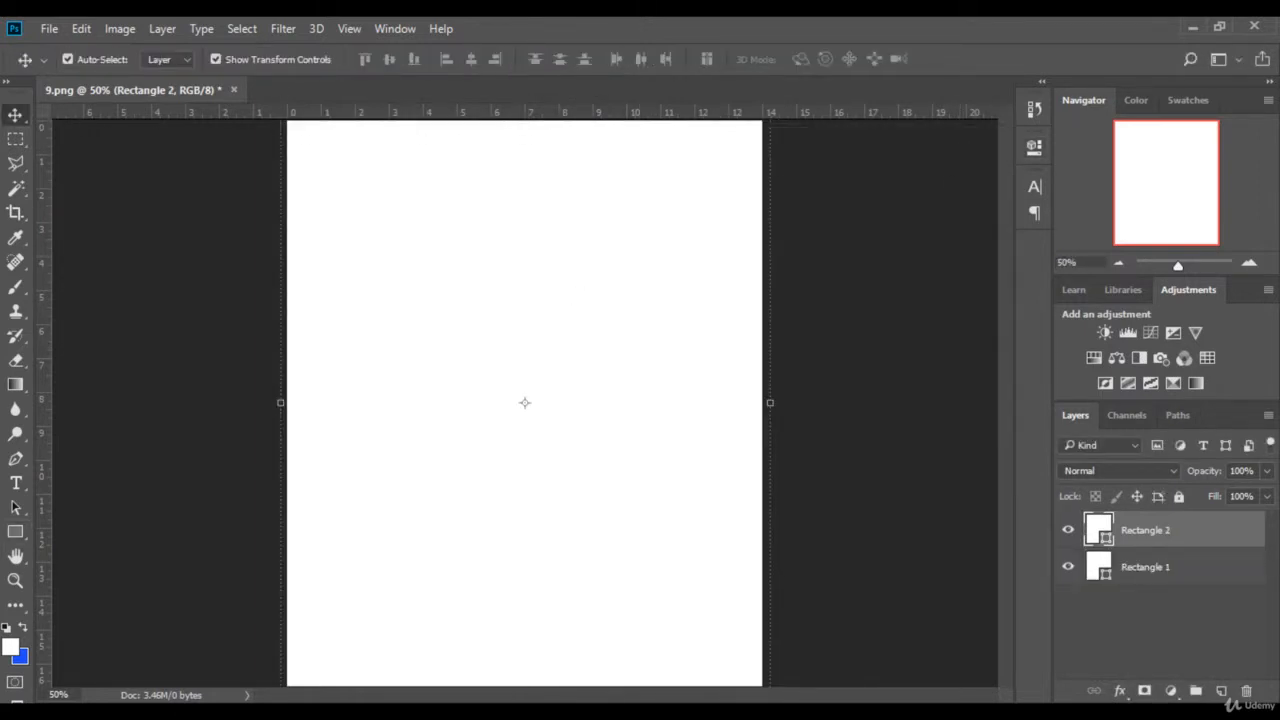
Add a Gradient Overlay layer style to Rectangle 2 and set its style to Radial
right_click(1162, 532)
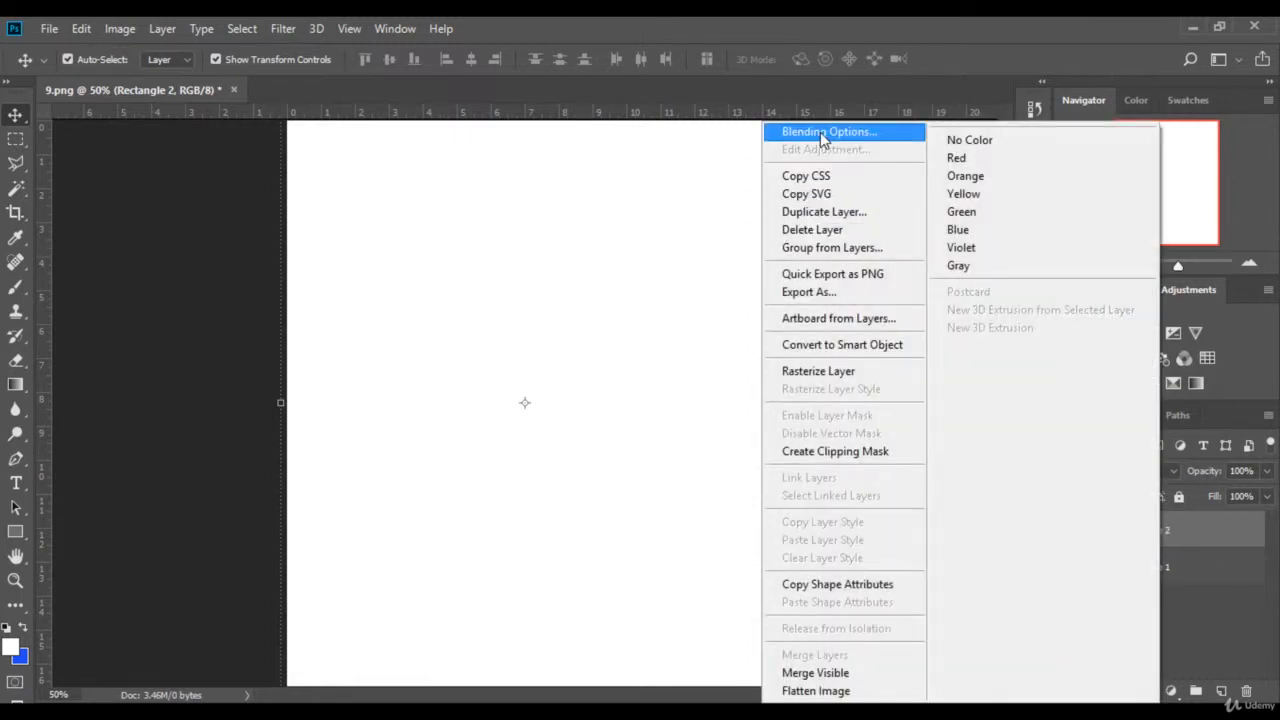
left_click(822, 134)
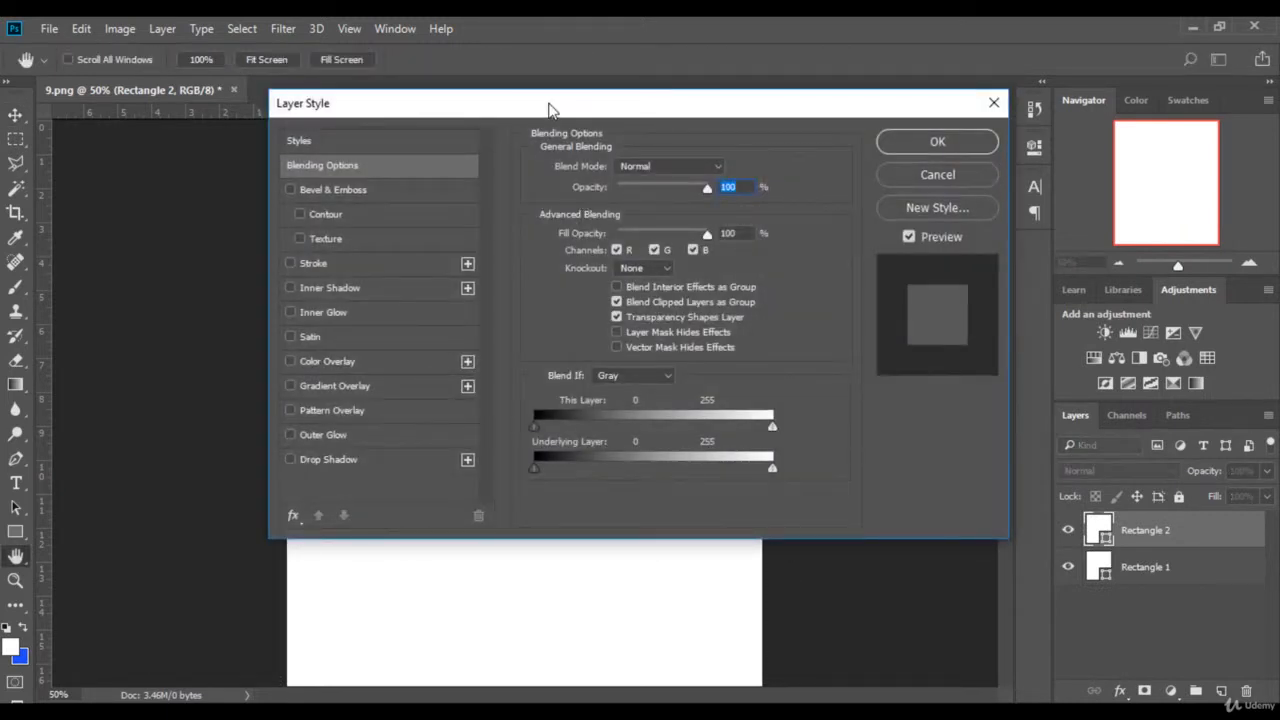
left_click_drag(548, 108, 947, 125)
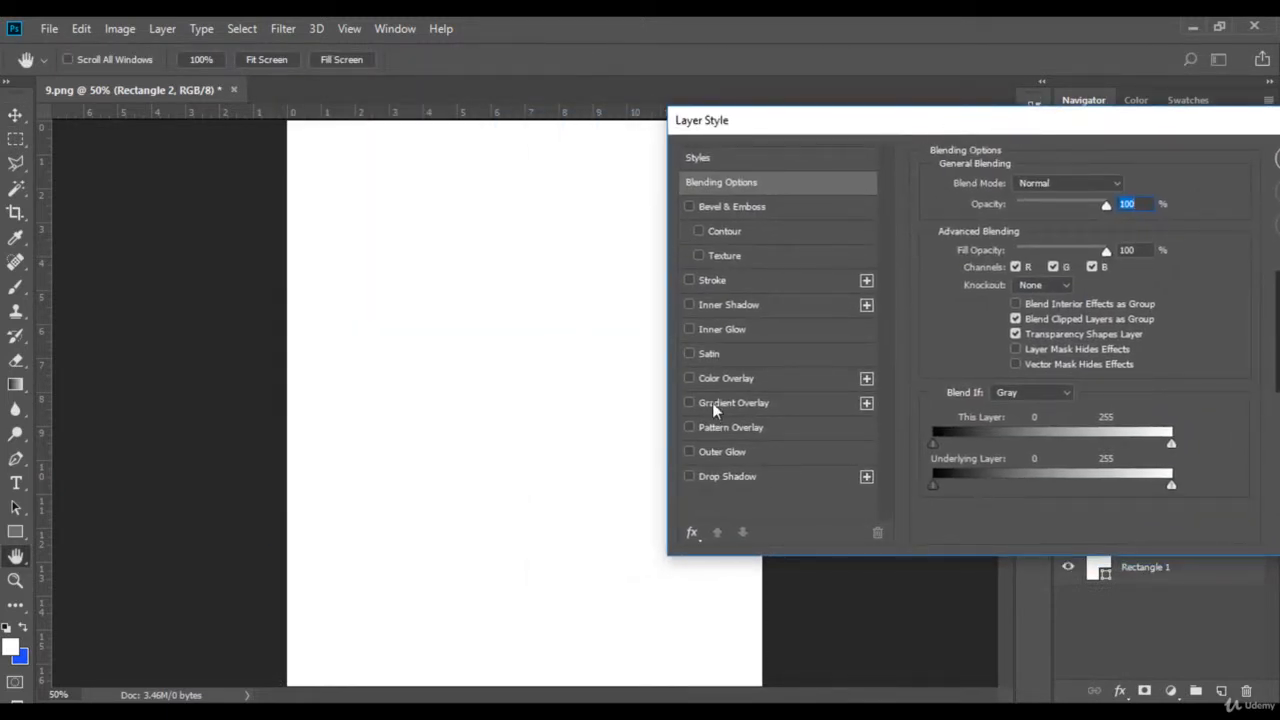
left_click(716, 402)
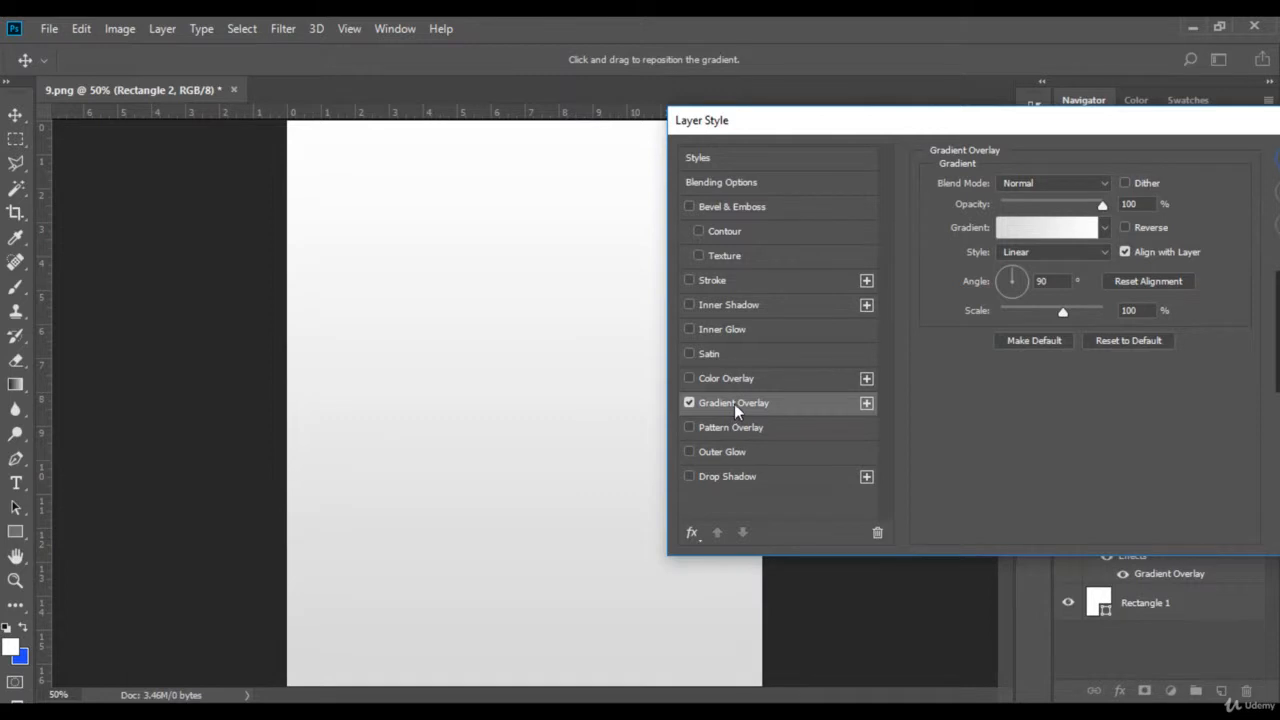
left_click(1037, 253)
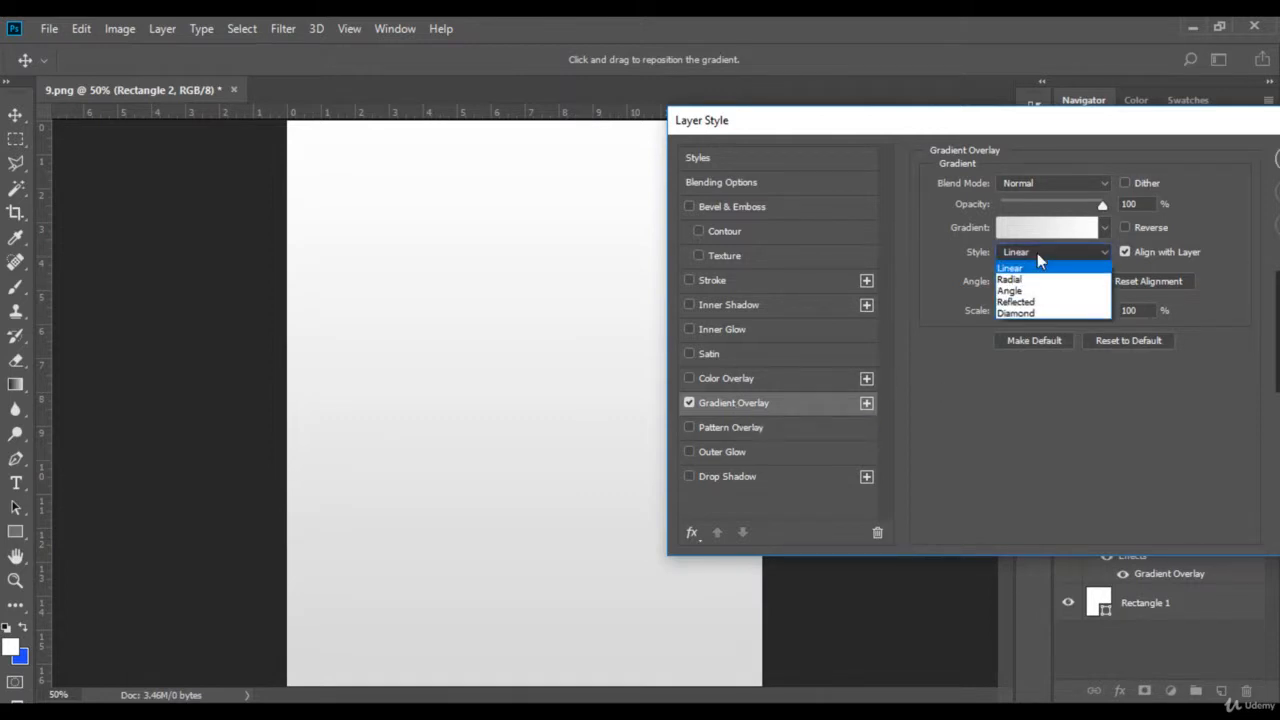
left_click(1015, 285)
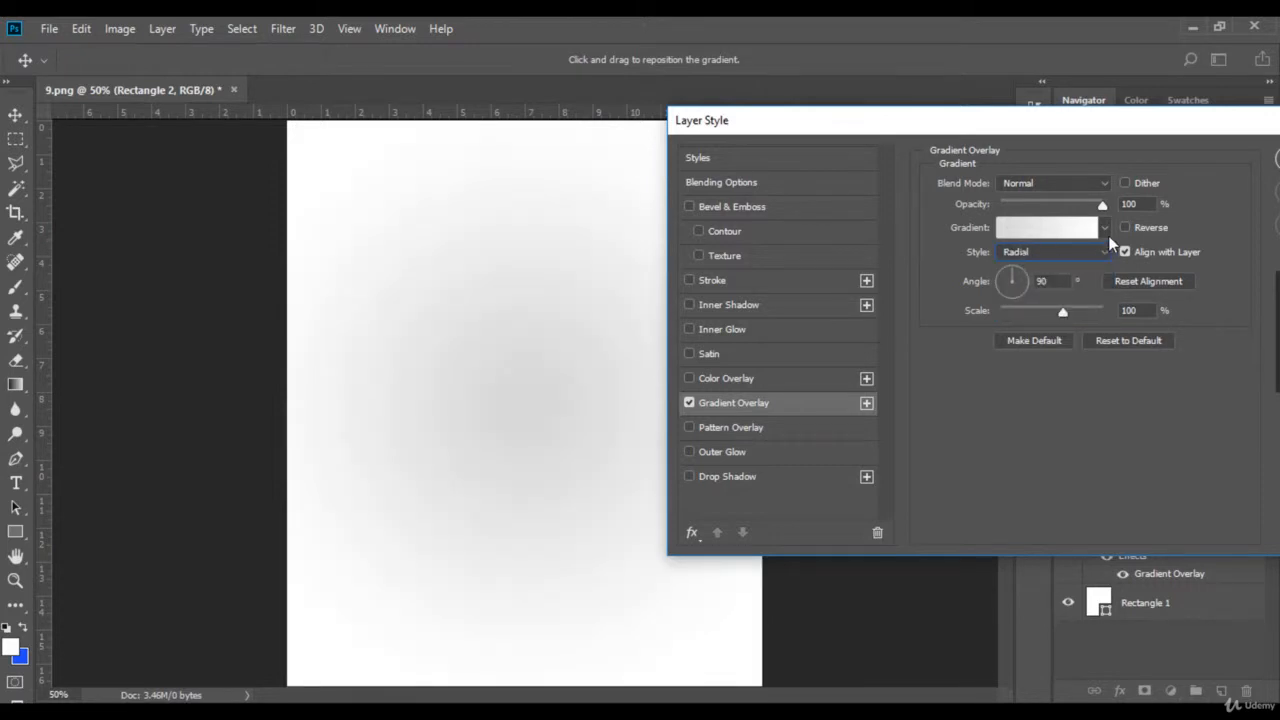
Edit the overlay gradient and set its starting colour stop at 0% to pink #de4a93
left_click(1080, 229)
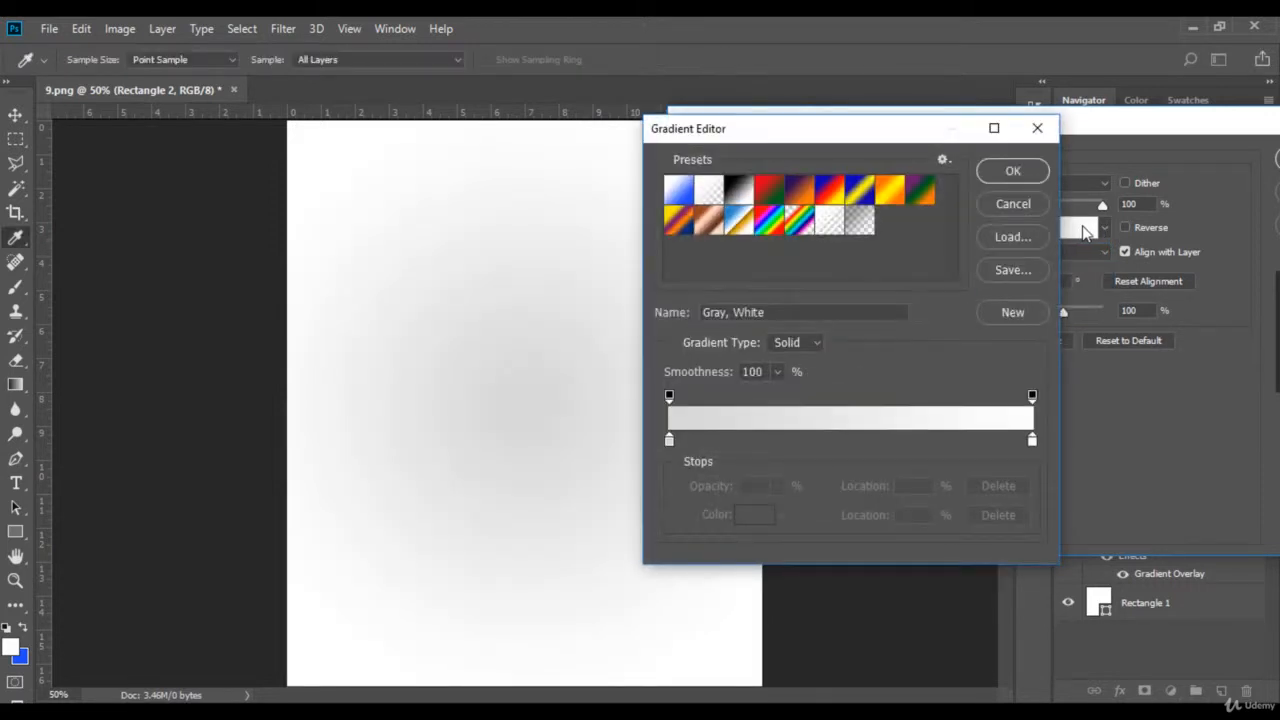
left_click(669, 442)
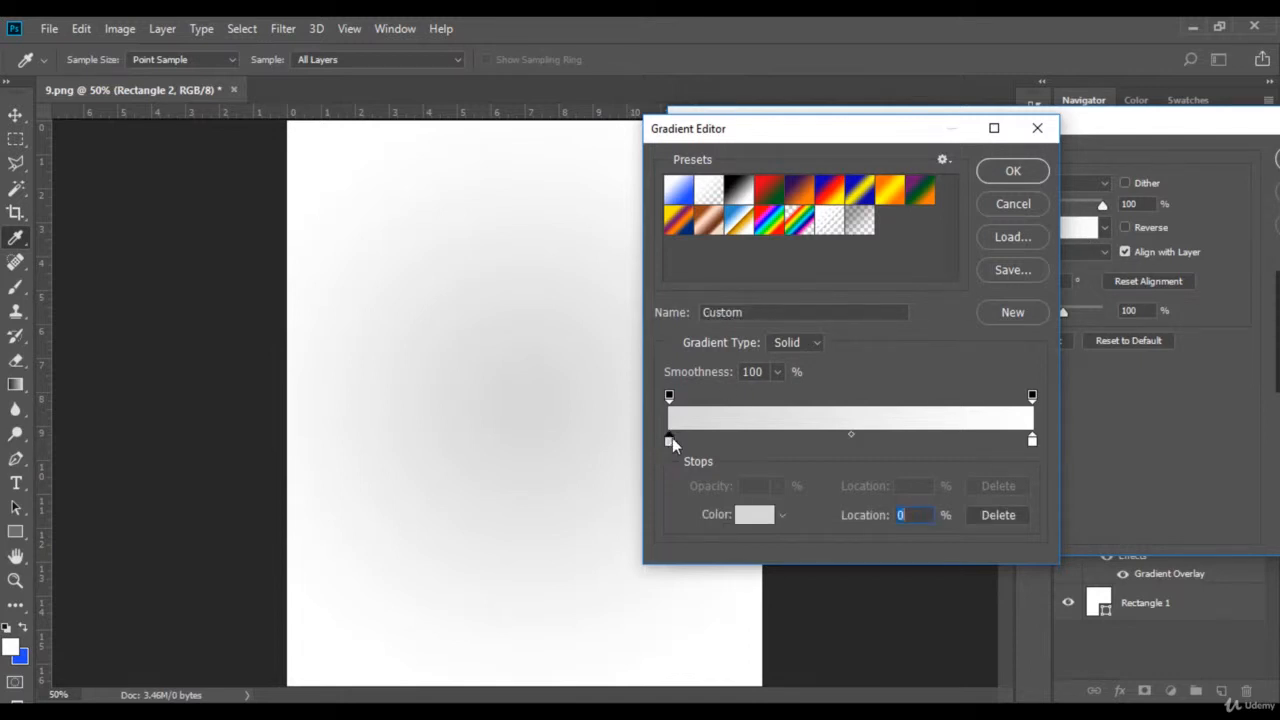
left_click(754, 514)
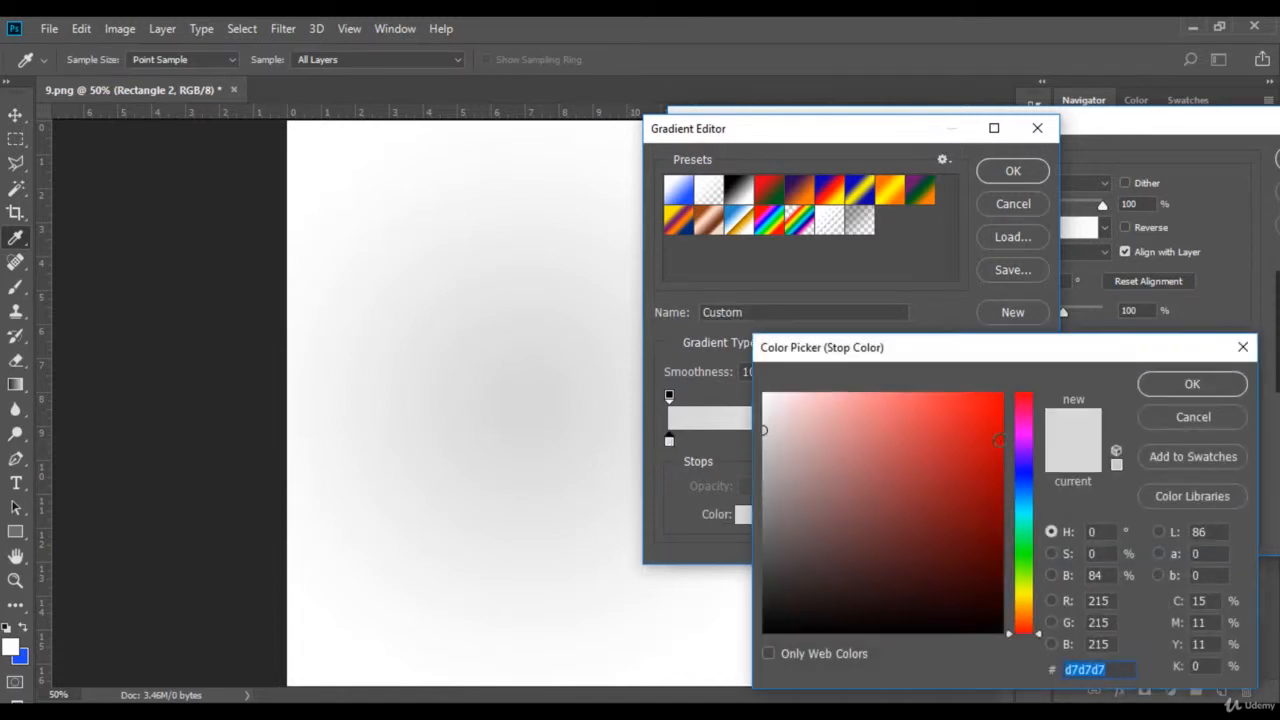
left_click_drag(1030, 430, 1030, 420)
left_click(993, 447)
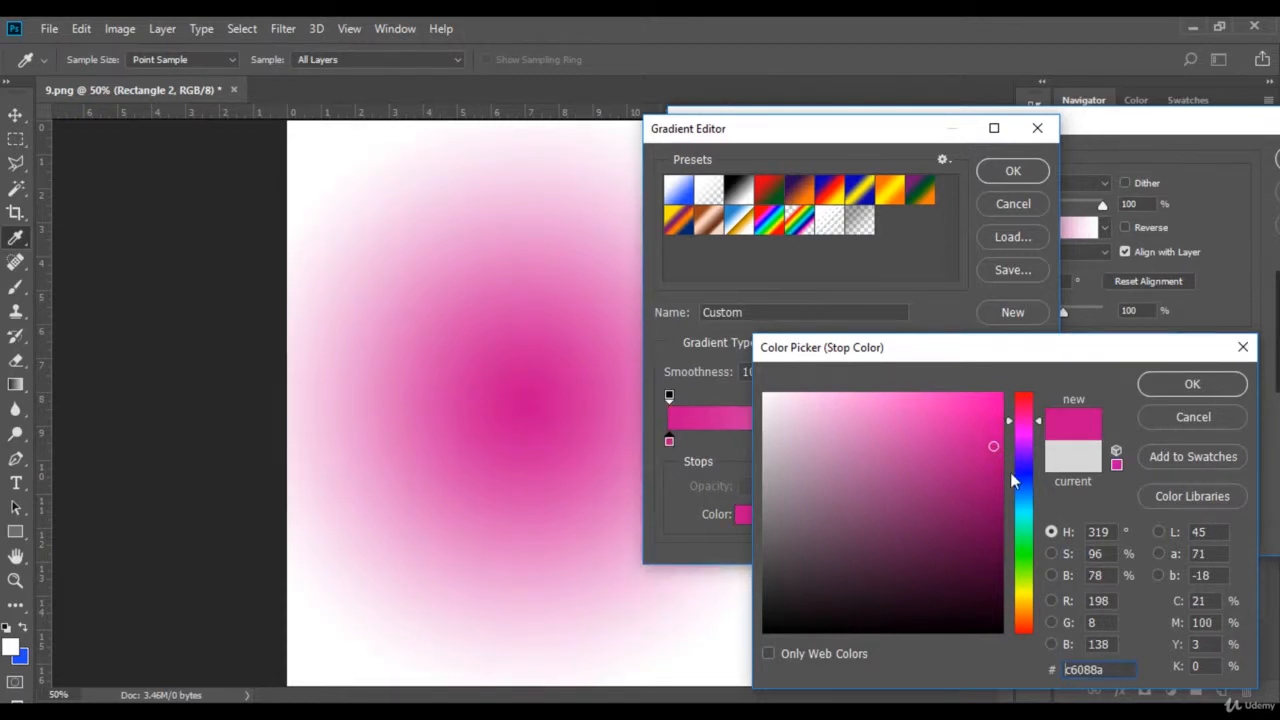
left_click(1024, 414)
left_click(944, 433)
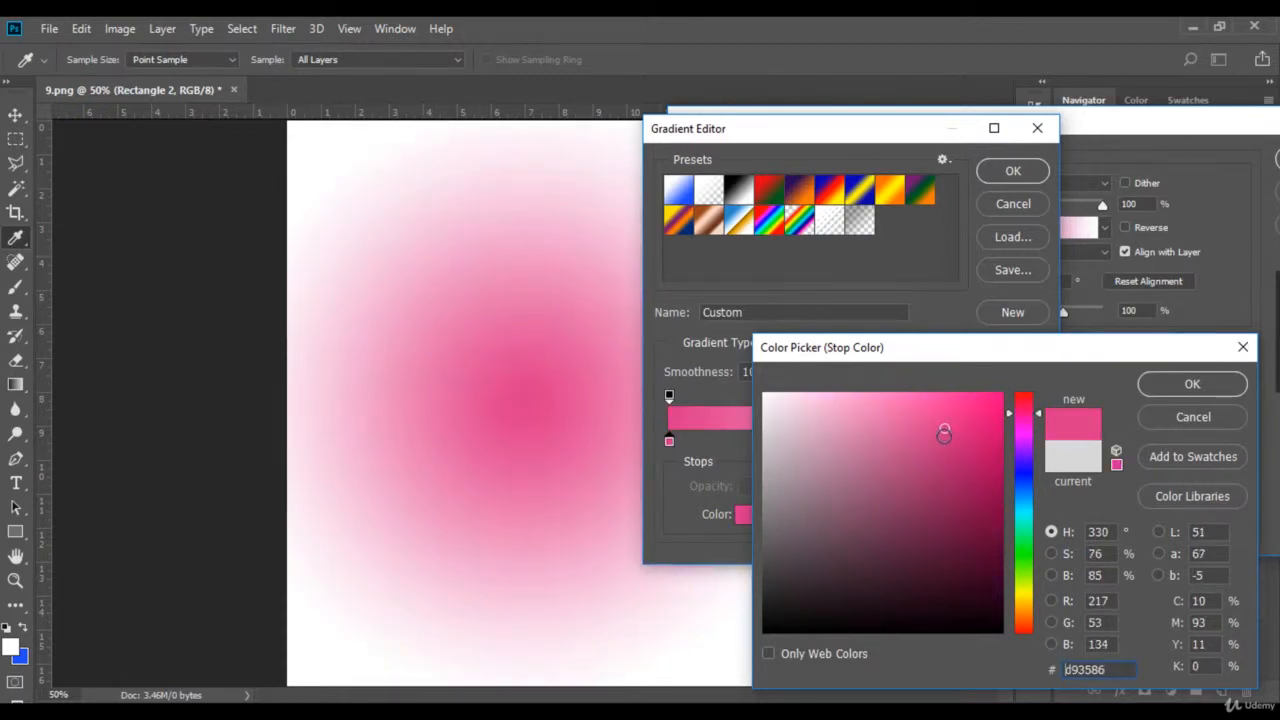
left_click(926, 427)
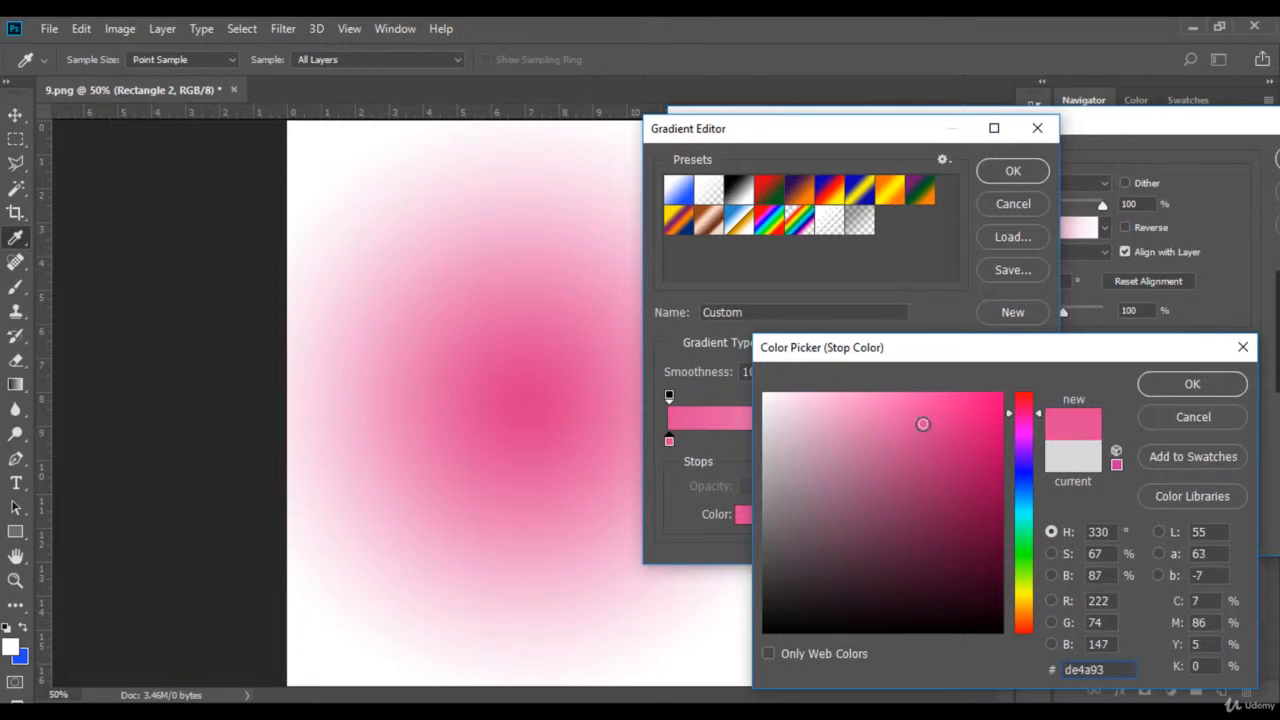
left_click(1192, 384)
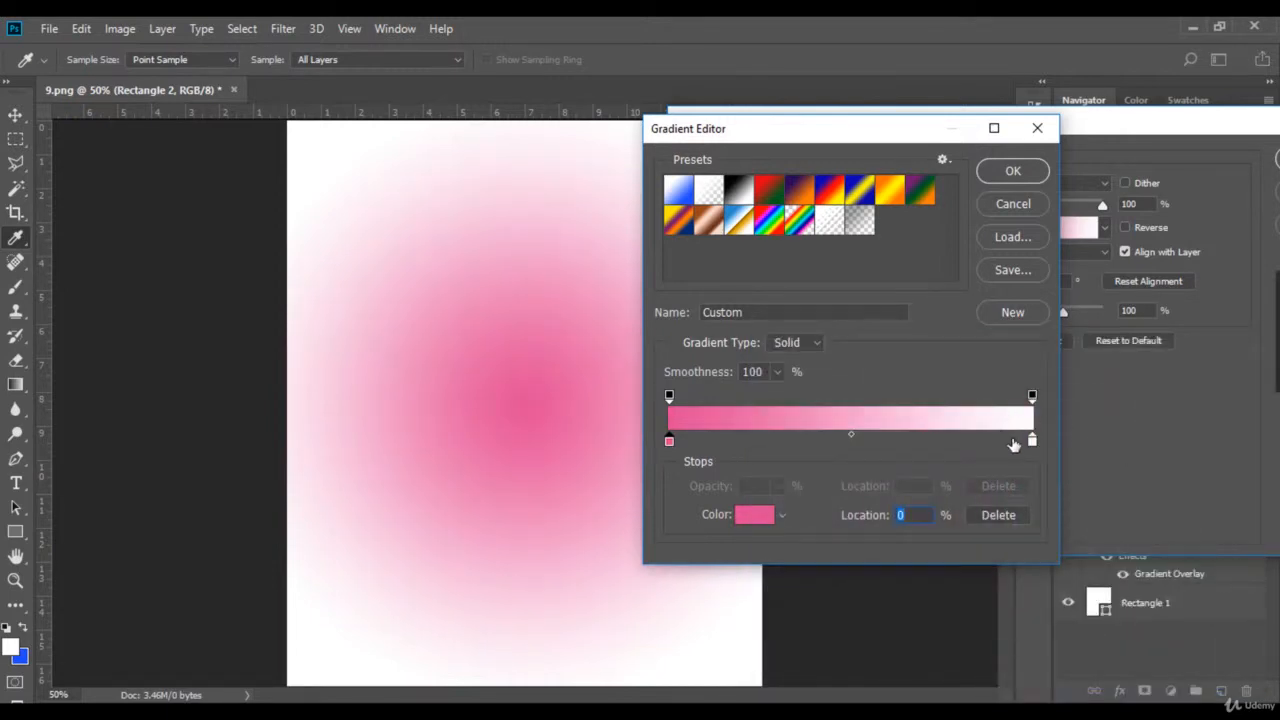
Set the gradient's end colour stop at 100% to dark pink #cc2081
double_click(1032, 440)
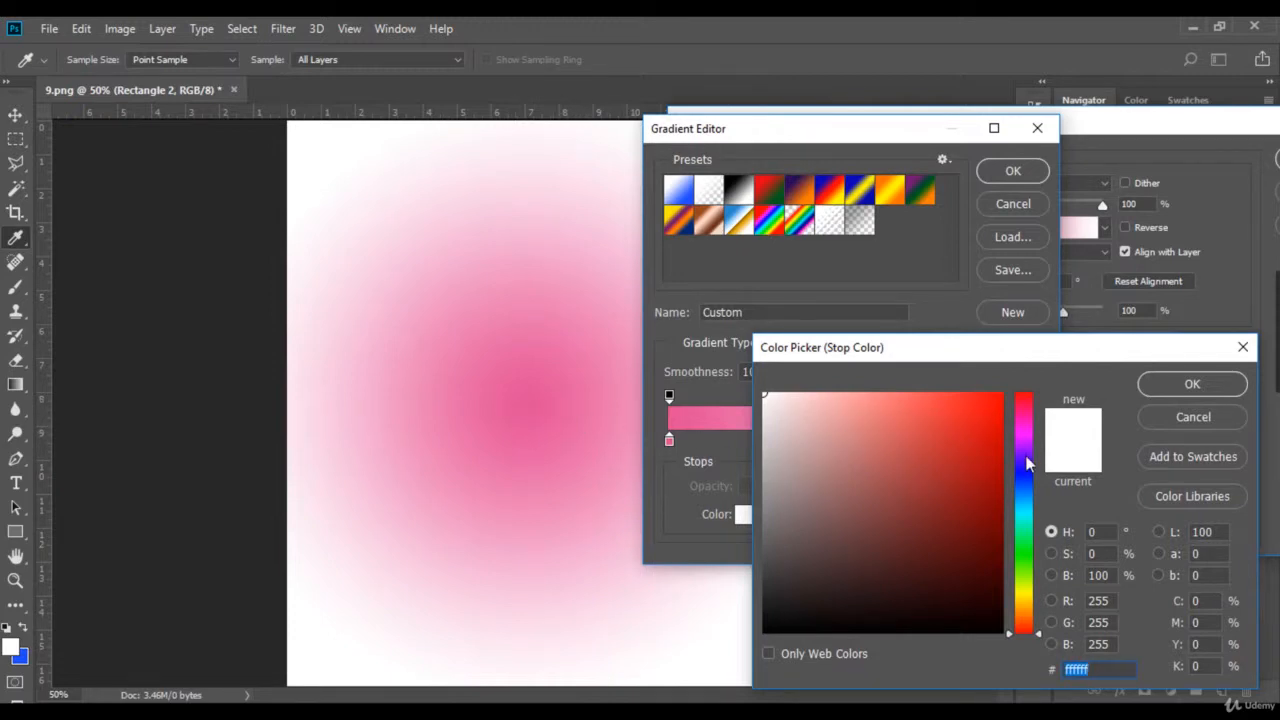
left_click_drag(1026, 428, 1025, 417)
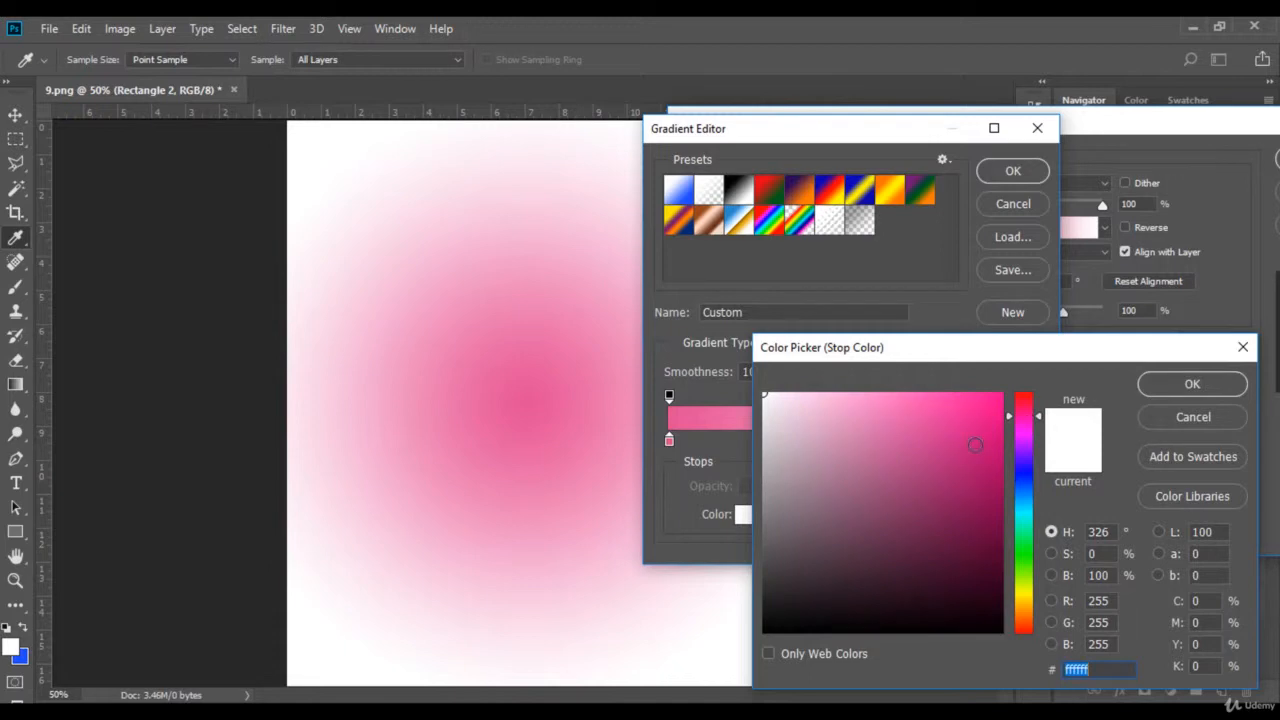
left_click(975, 444)
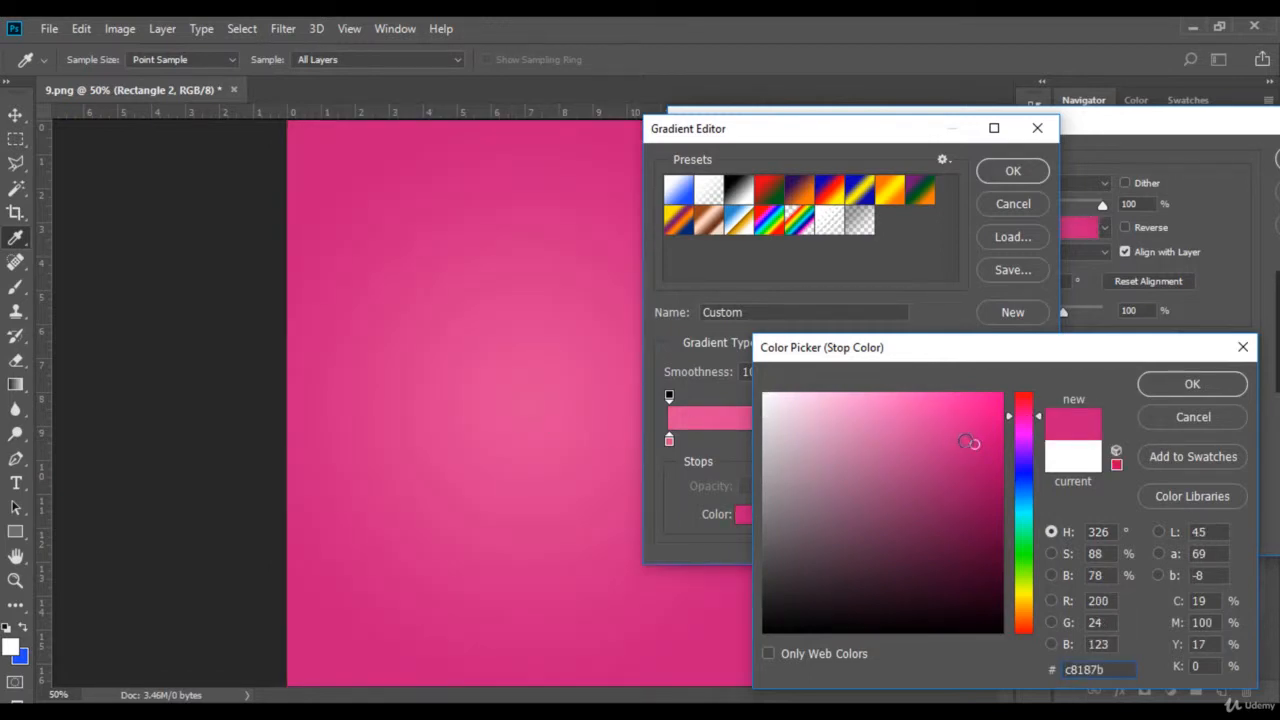
left_click(965, 440)
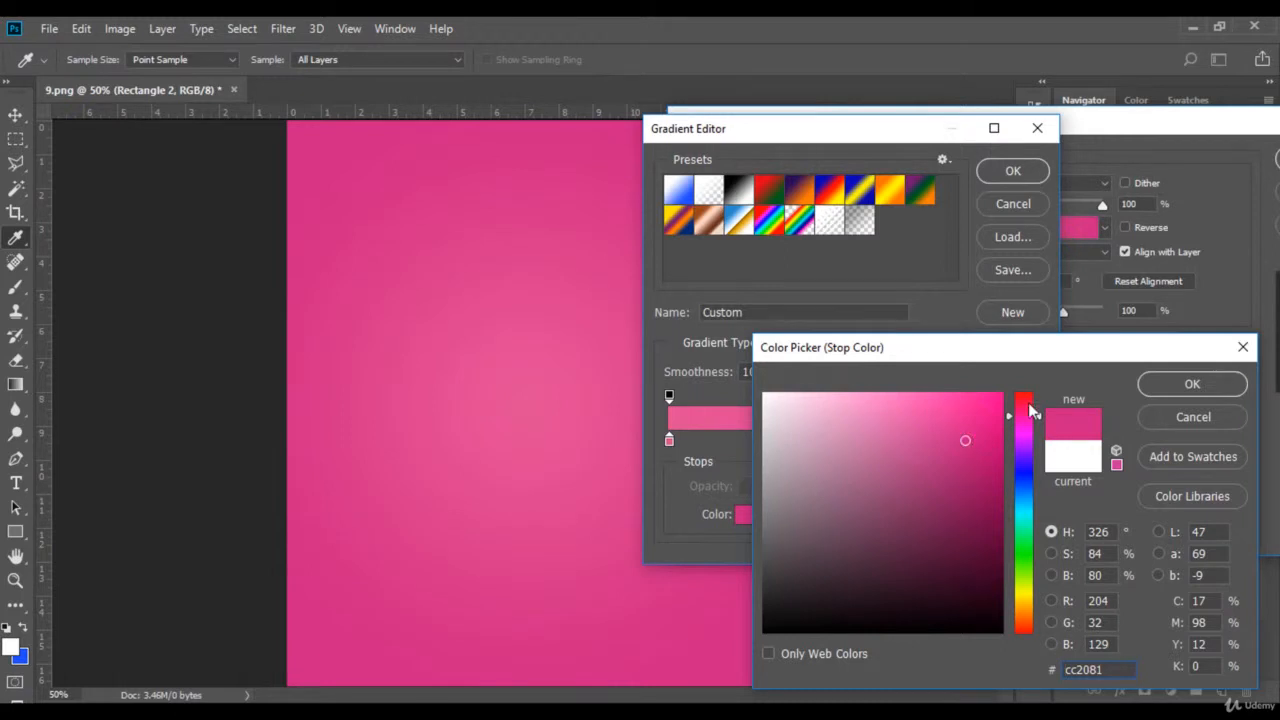
left_click(1192, 384)
Lighten the gradient's starting colour stop to #eb64a6 and apply the gradient overlay to Rectangle 2
left_click_drag(833, 130, 1040, 156)
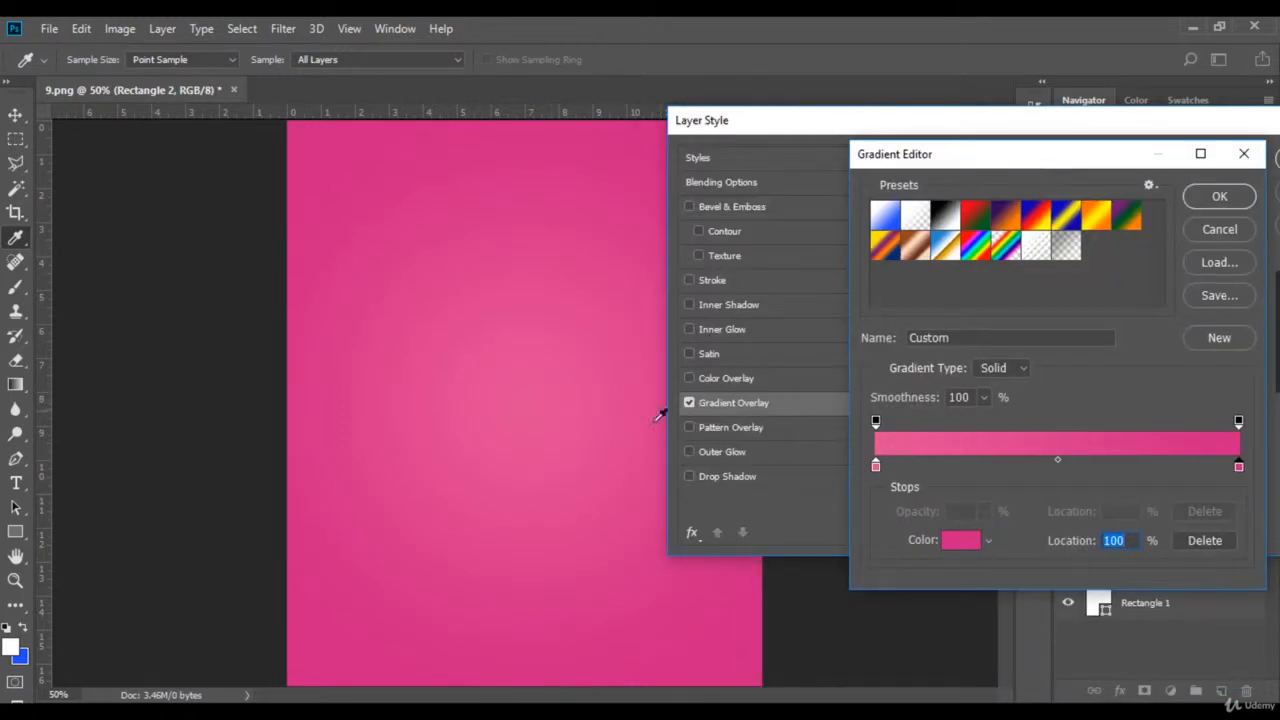
left_click(877, 466)
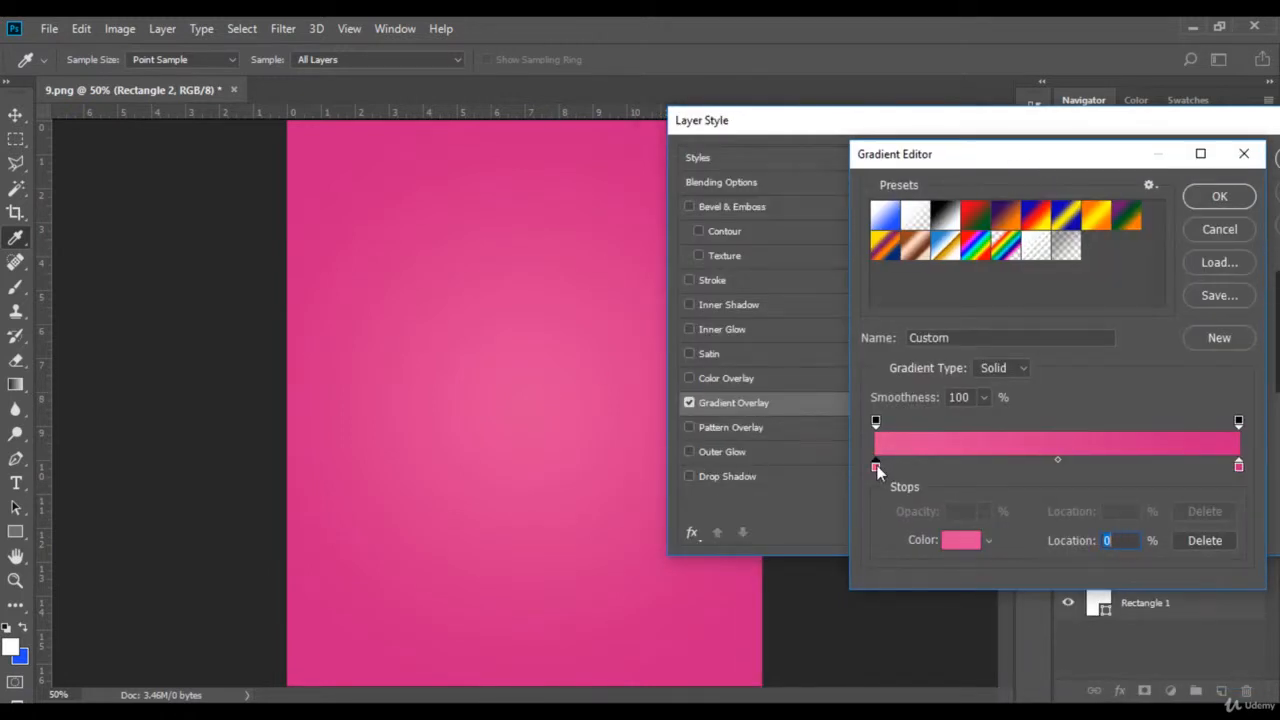
double_click(877, 466)
left_click(906, 417)
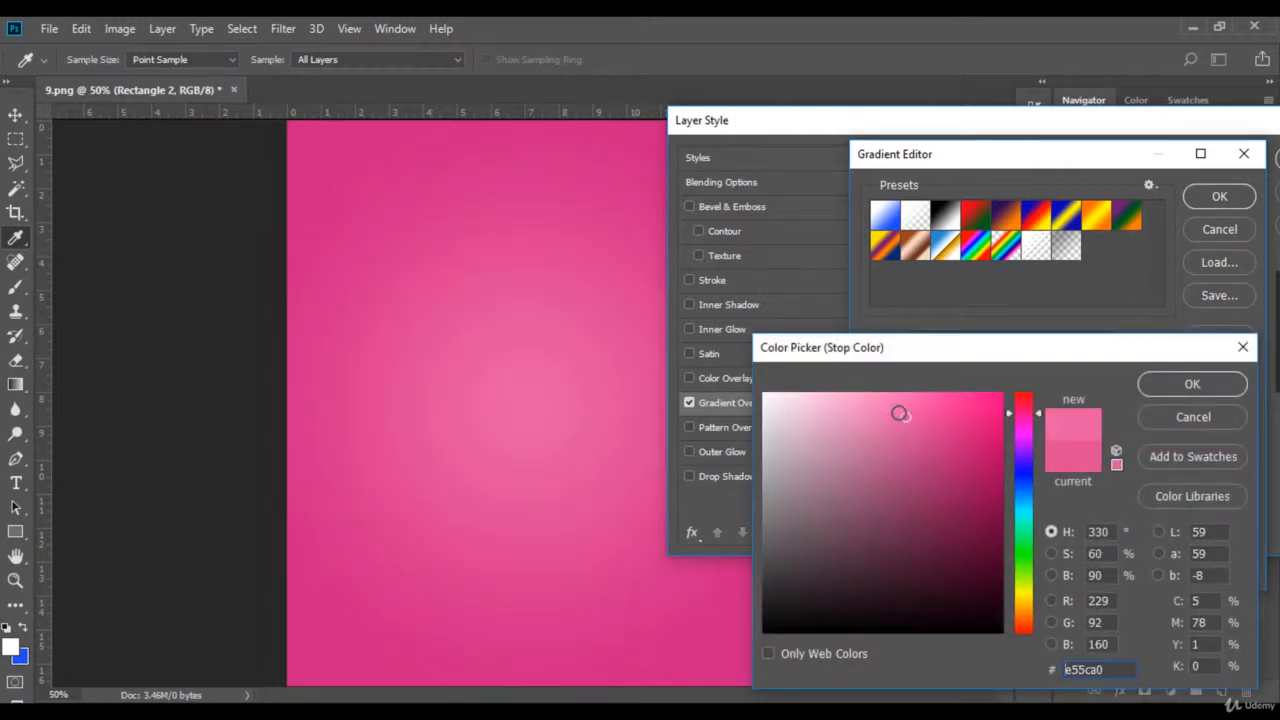
left_click(901, 411)
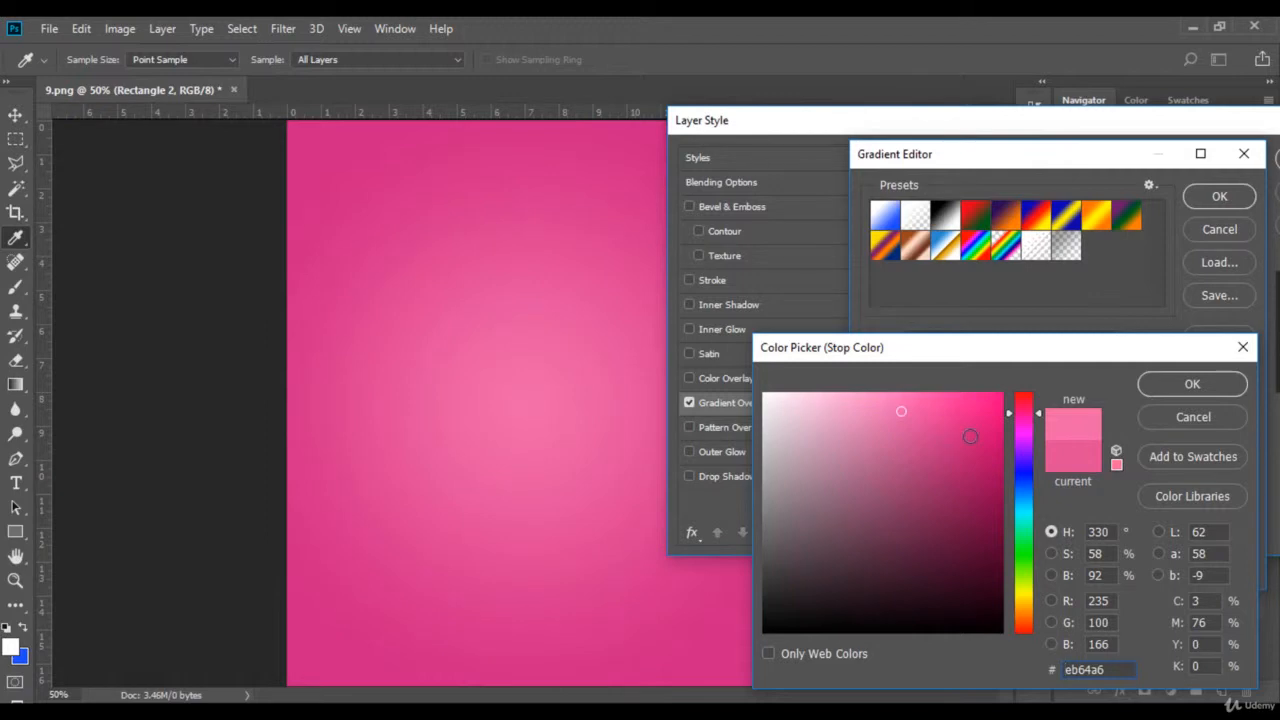
left_click(1178, 389)
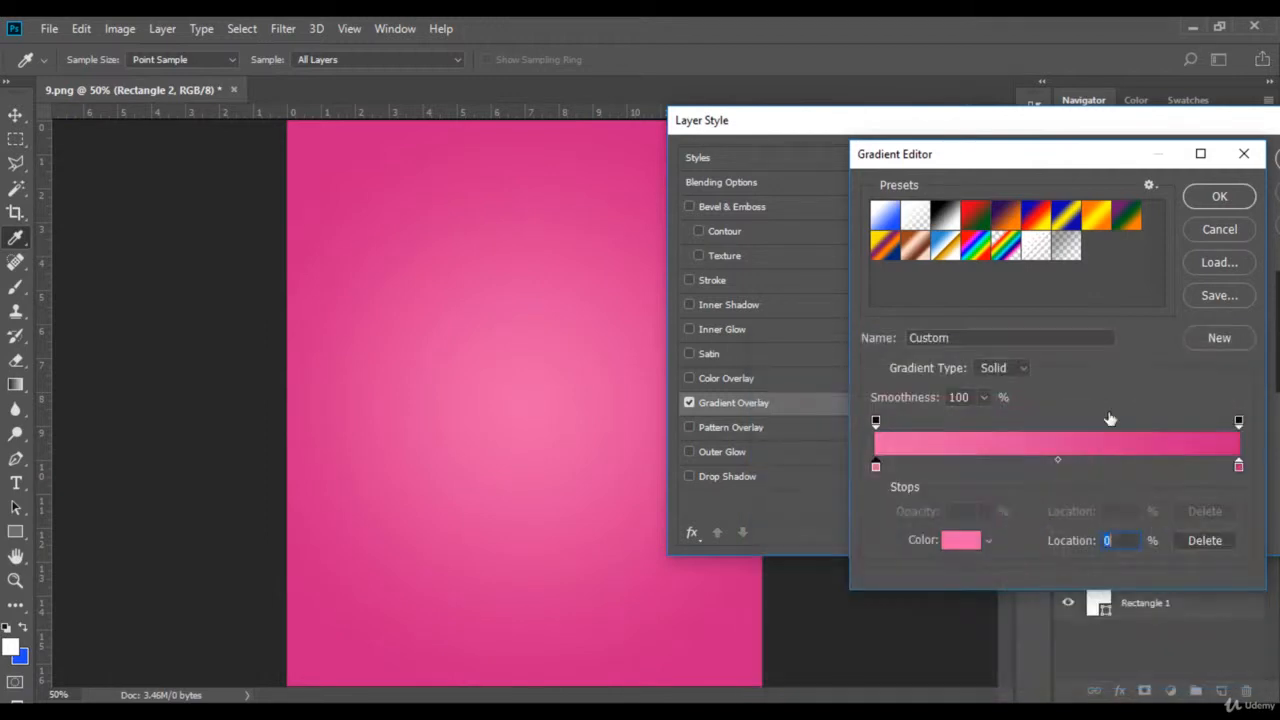
left_click(1215, 203)
left_click_drag(907, 117, 1010, 145)
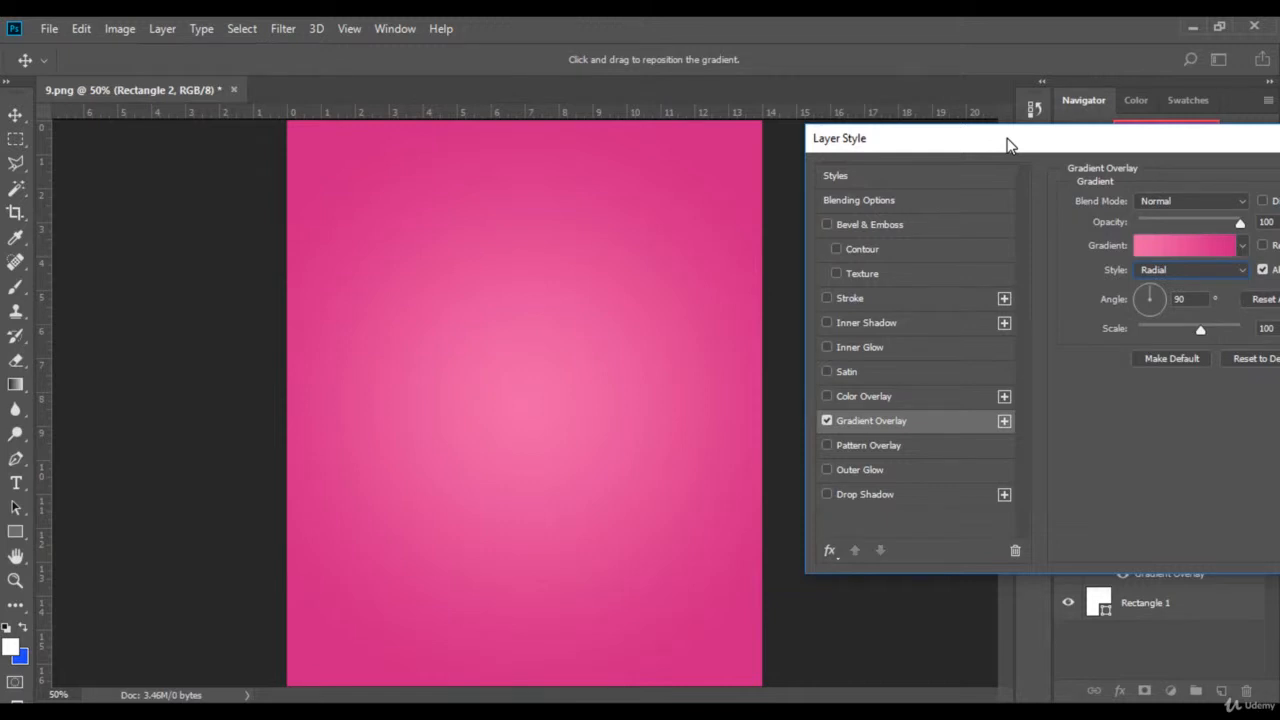
left_click_drag(1060, 145, 914, 145)
left_click(1117, 176)
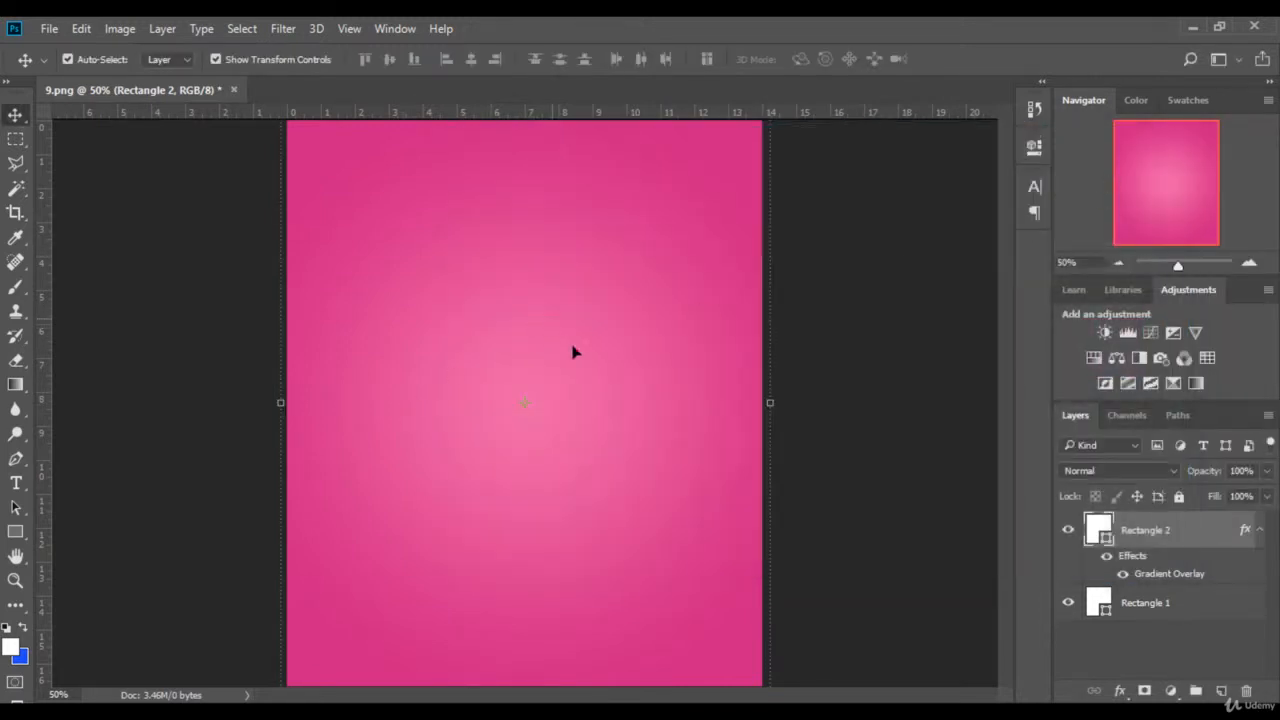
Switch to File Explorer, open the Lait-Yogurt-packaging-design-2 picture with two cups, and examine the strawberry yogurt cup up close
left_click(302, 60)
key("alt+Tab")
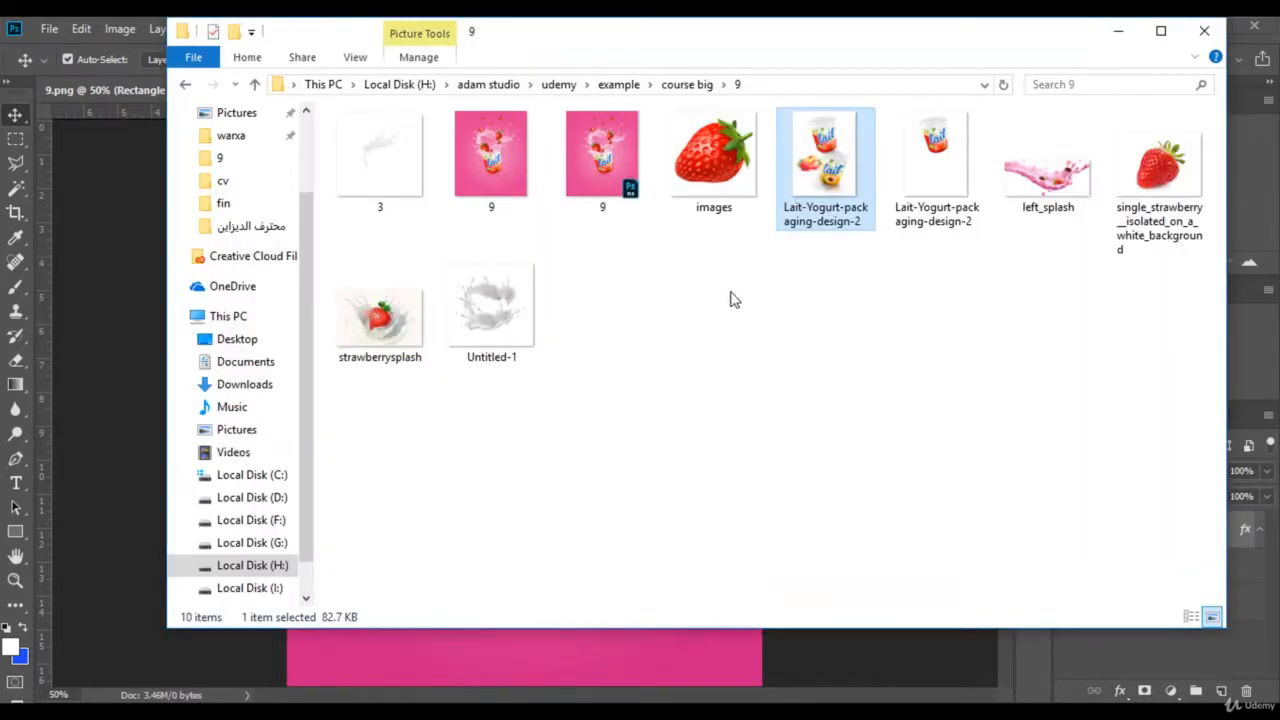
double_click(843, 173)
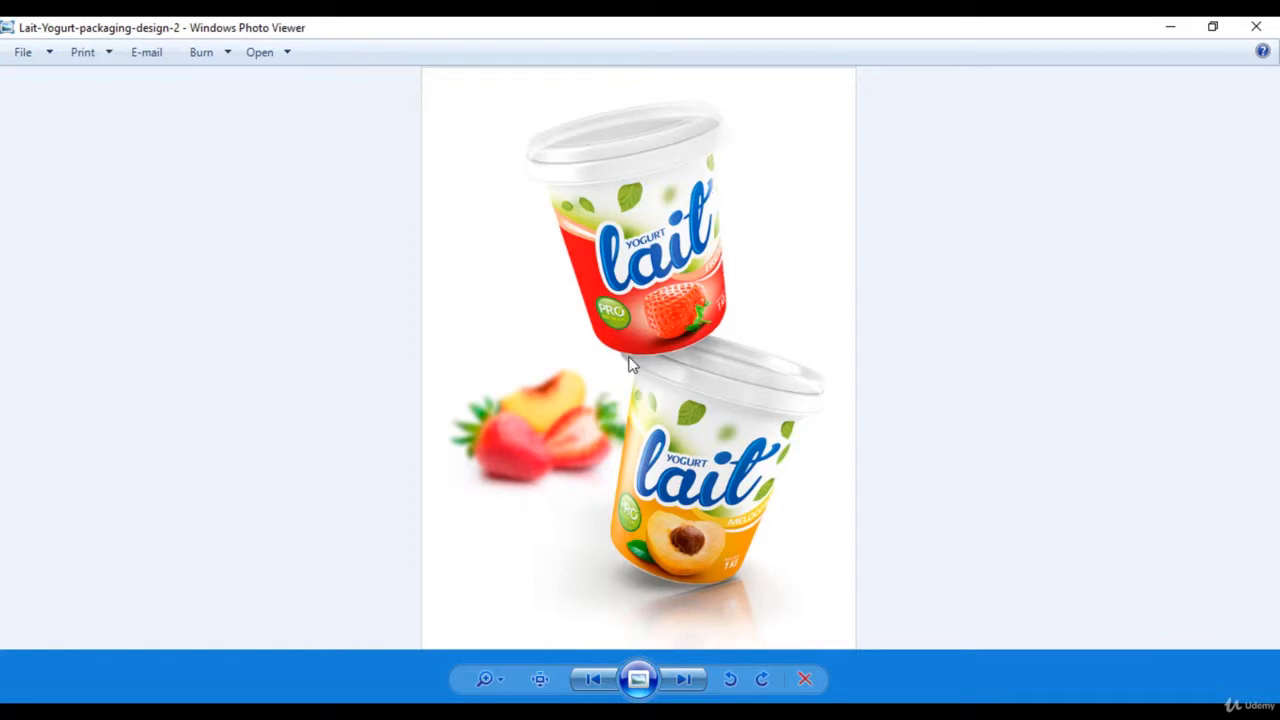
scroll(630, 365, "up", 1)
scroll(664, 270, "up", 1)
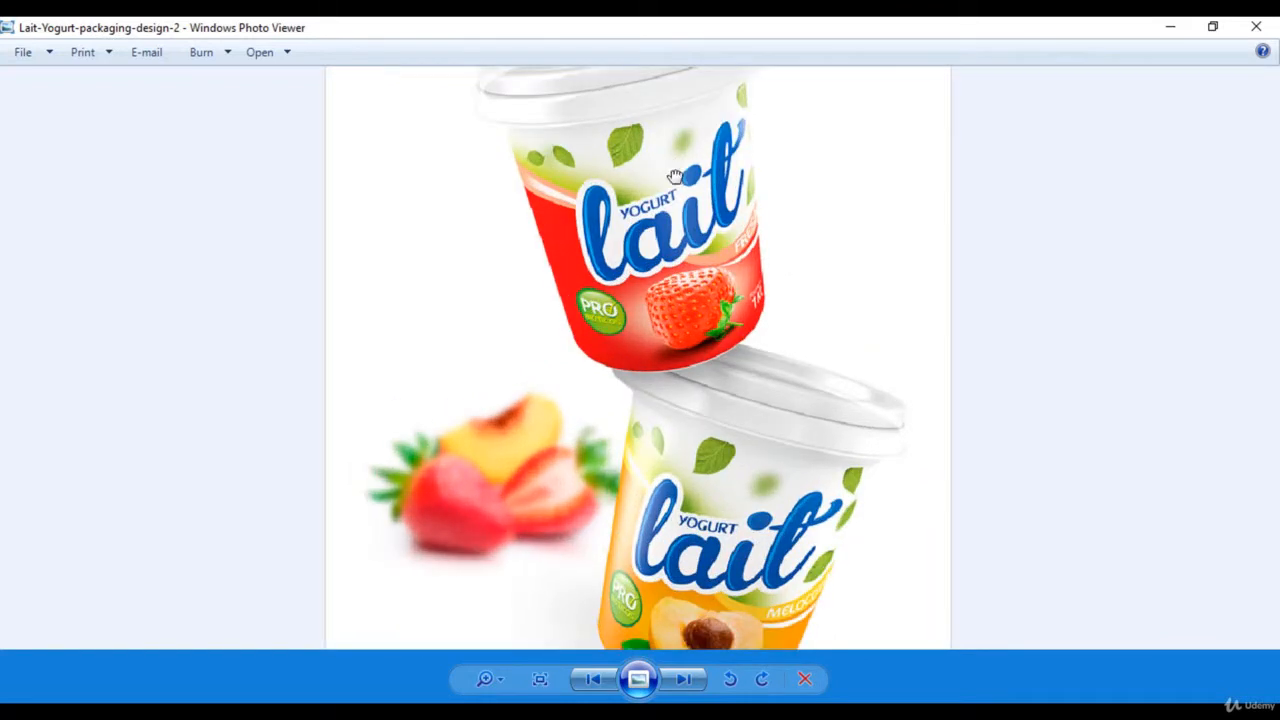
scroll(678, 390, "up", 2)
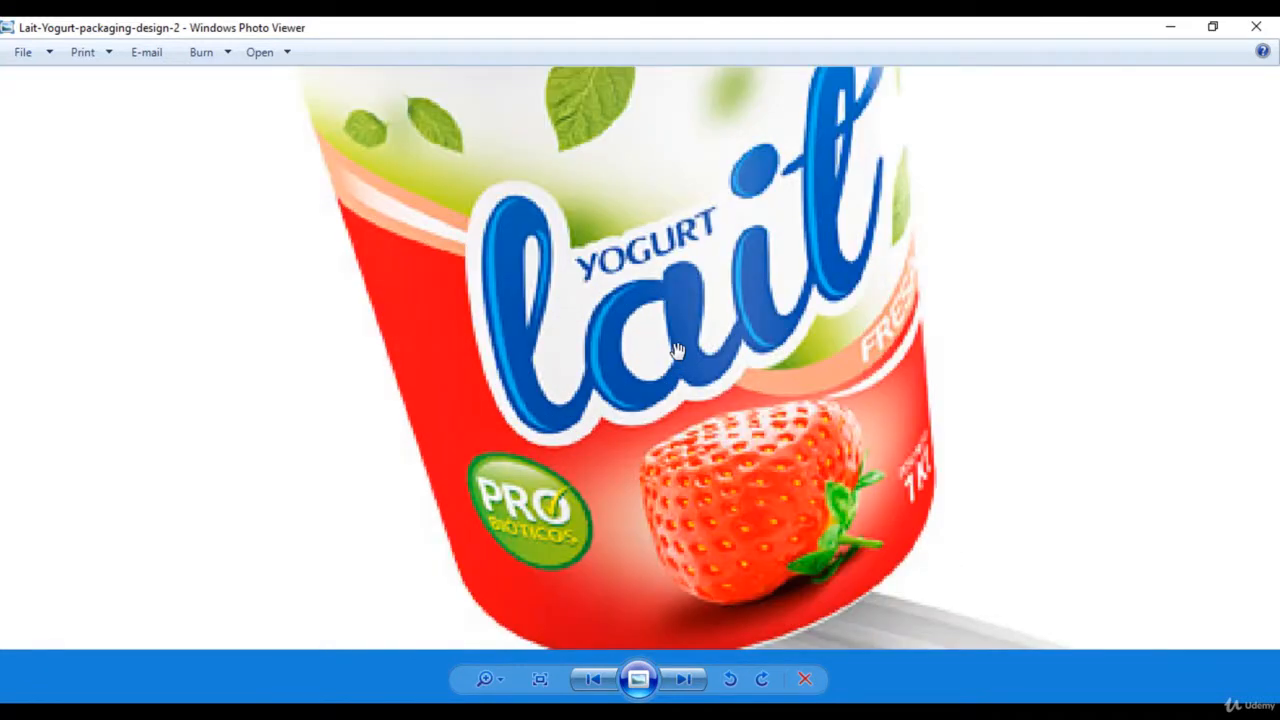
scroll(676, 350, "down", 2)
scroll(679, 352, "down", 2)
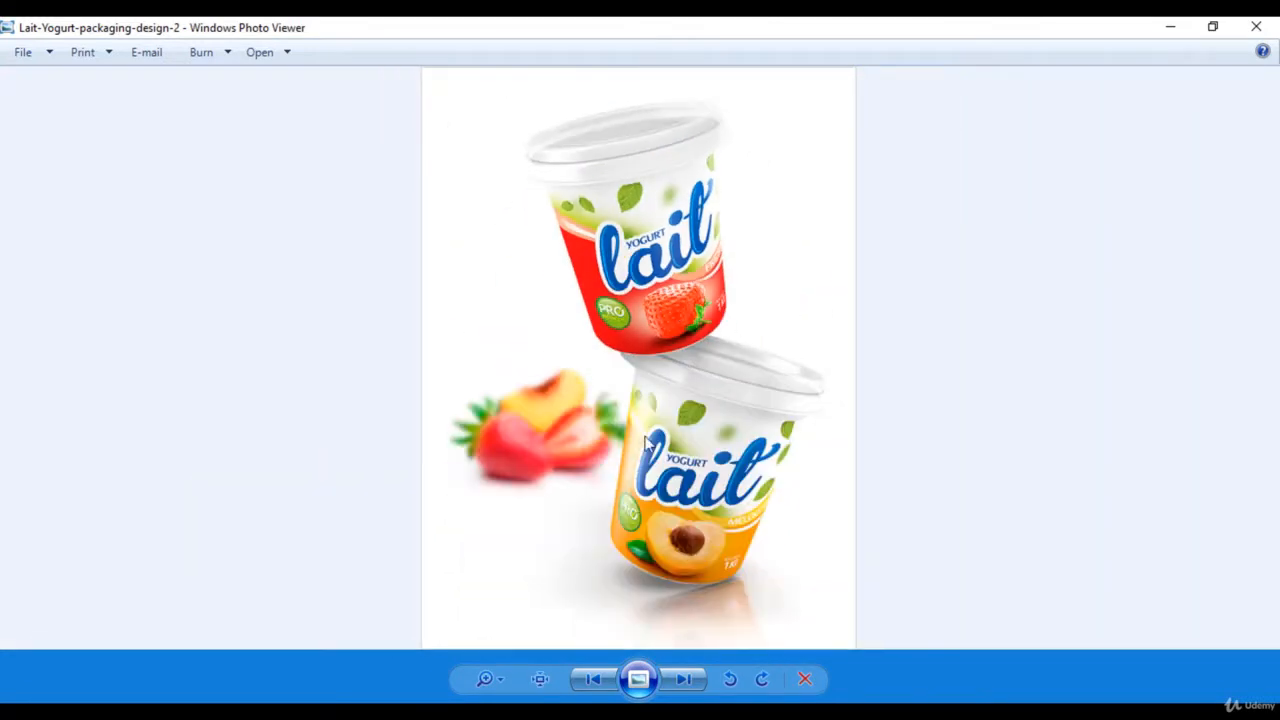
Open the cut-out Lait-Yogurt-packaging-design-2 strawberry cup in Photoshop and bring it into the pink 9.png document
left_click(690, 684)
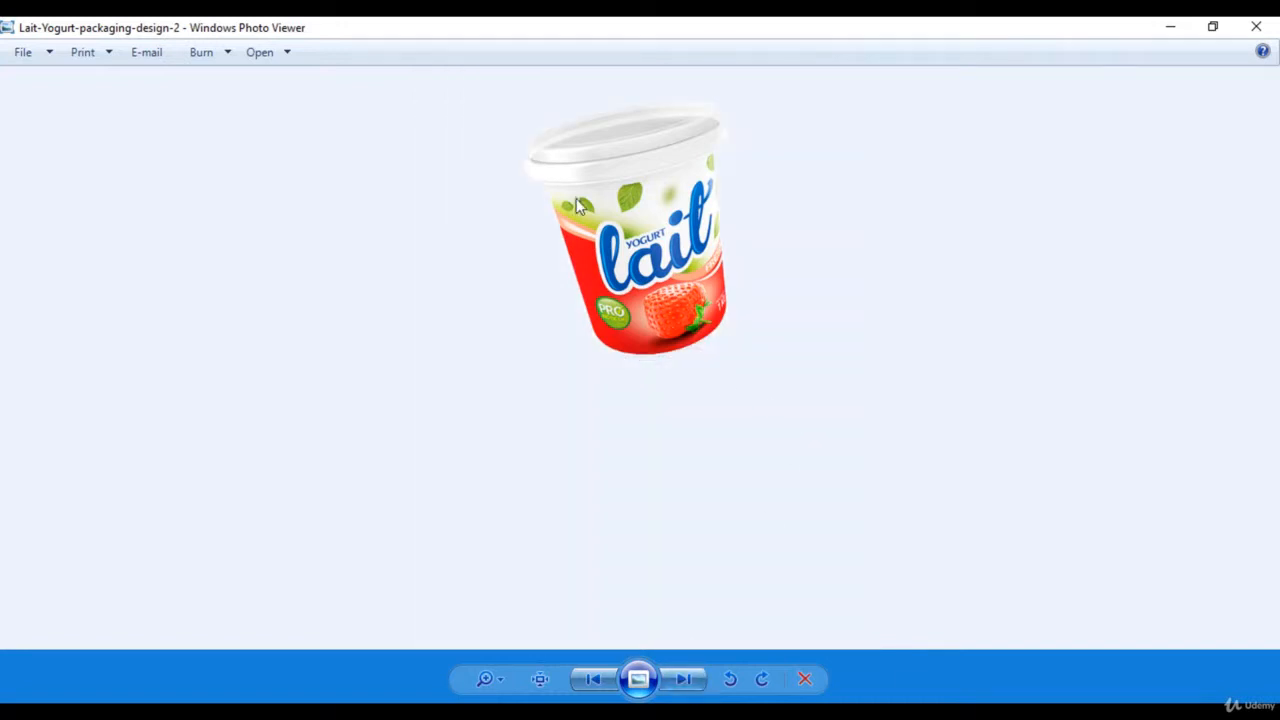
right_click(630, 244)
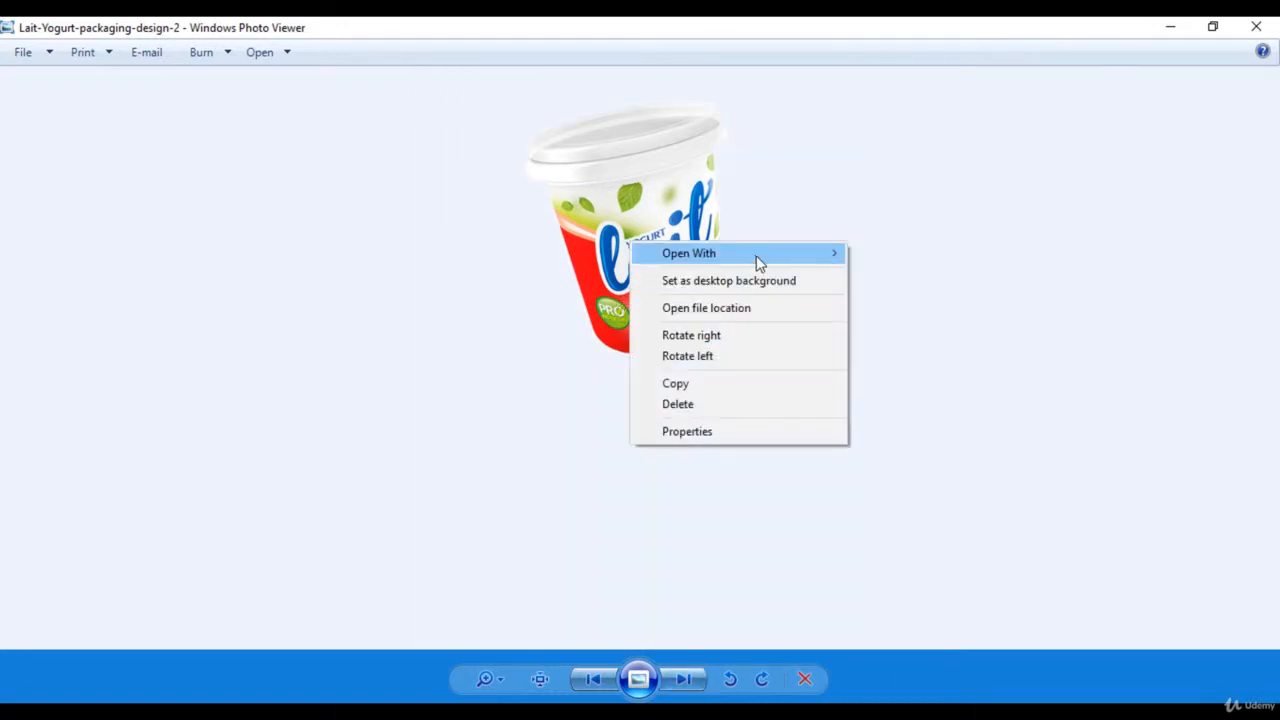
mouse_move(757, 263)
left_click(909, 357)
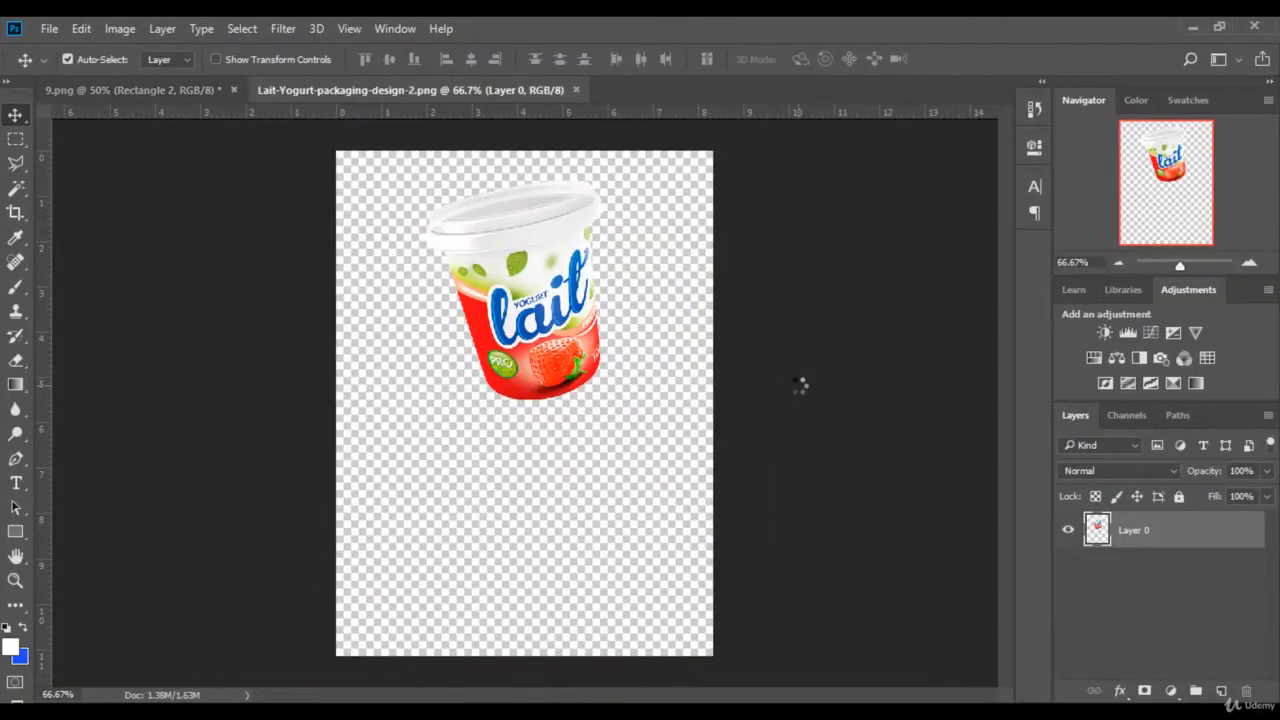
left_click_drag(508, 229, 614, 496)
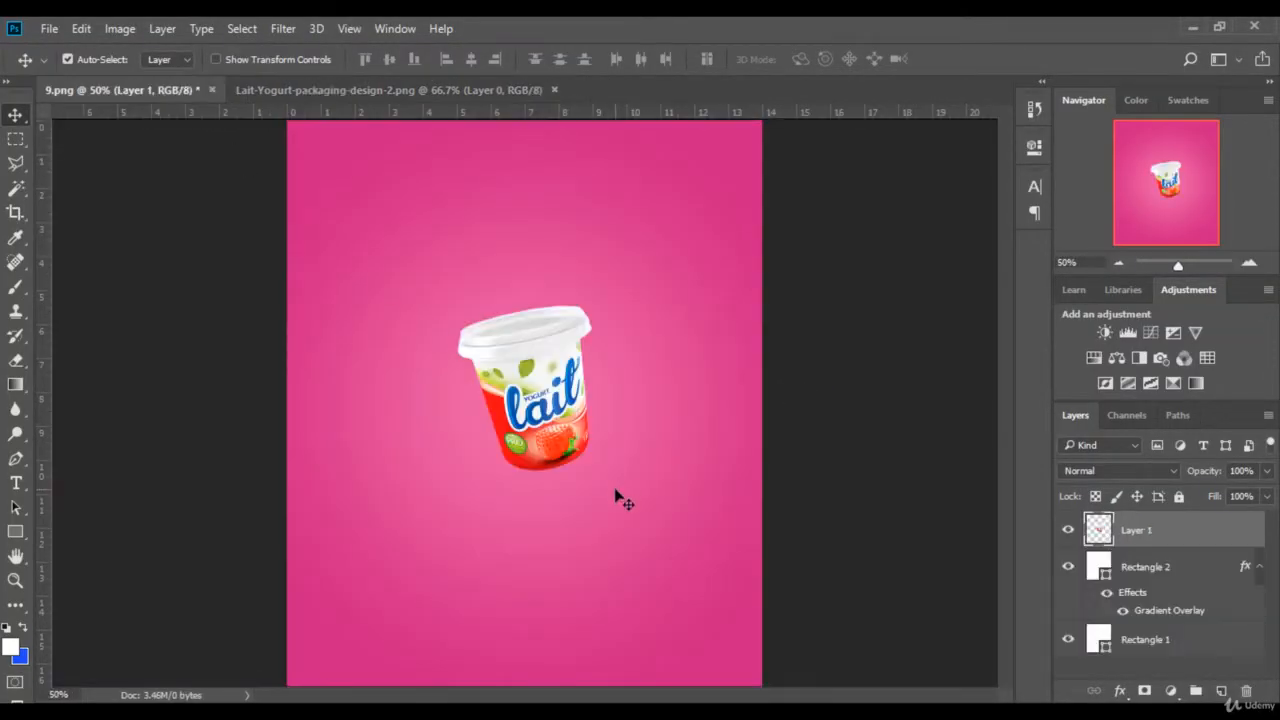
Lower the cup on the canvas, enlarge it to about 117% width and 115% height, and rotate it slightly counterclockwise
left_click_drag(552, 434, 556, 492)
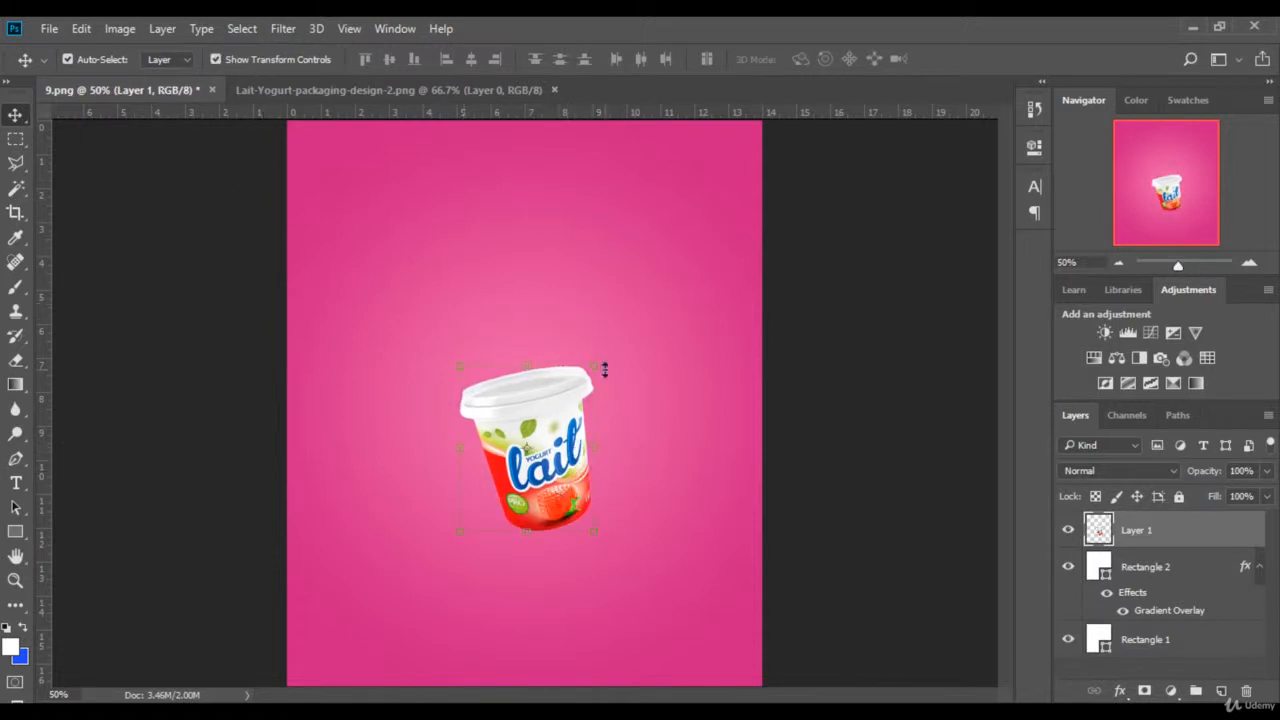
key("ctrl+t")
left_click_drag(600, 362, 621, 341)
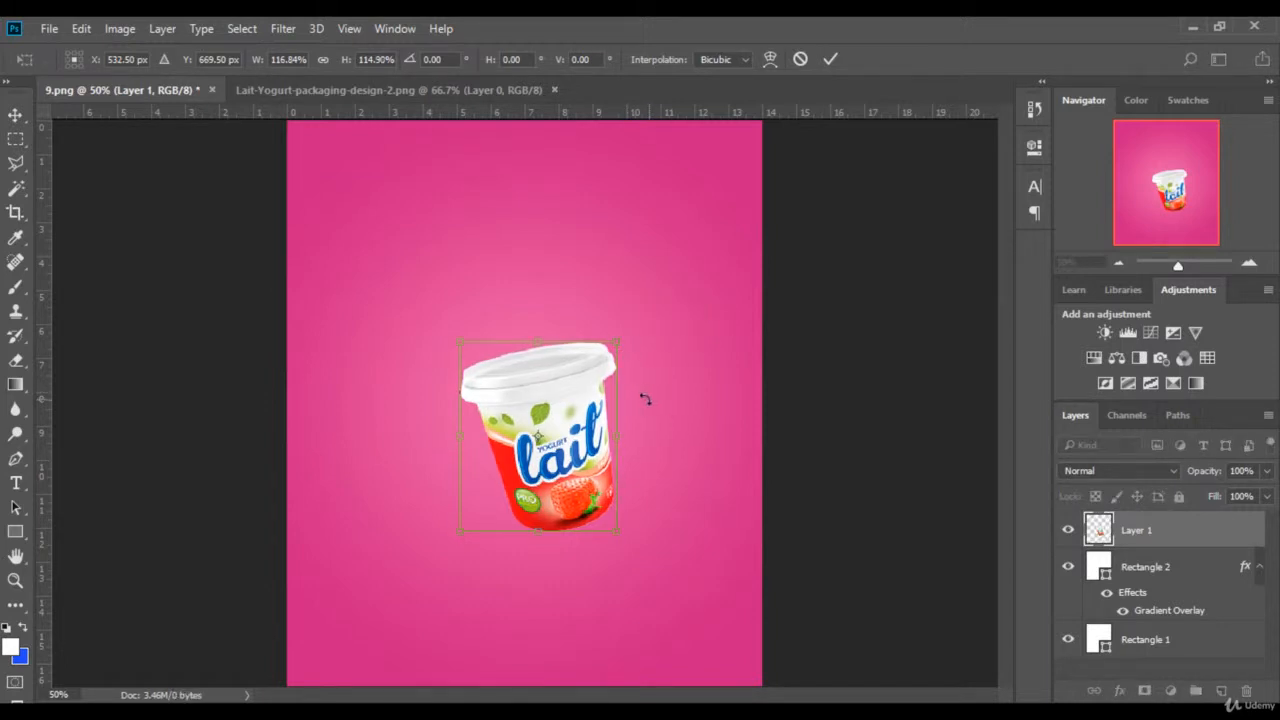
left_click_drag(643, 400, 628, 392)
left_click(831, 59)
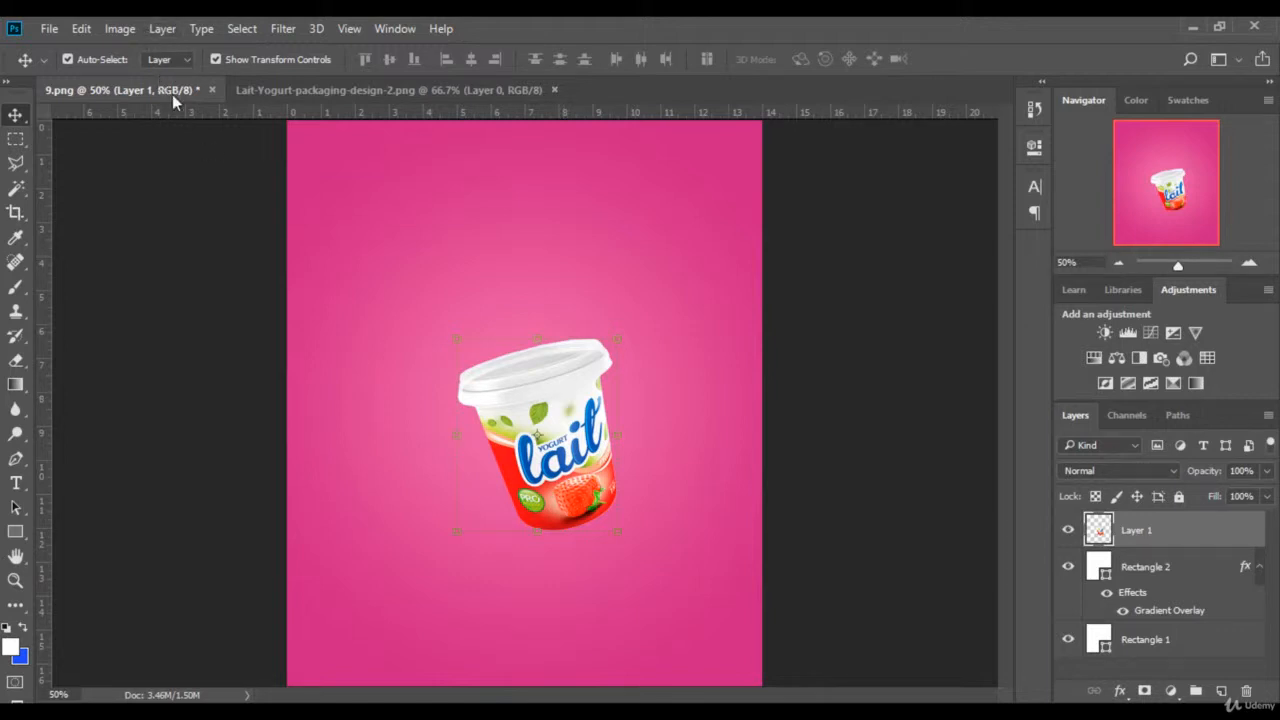
Duplicate the yogurt cup's Layer 1 and flip the copy horizontally
left_click_drag(1210, 538, 1221, 690)
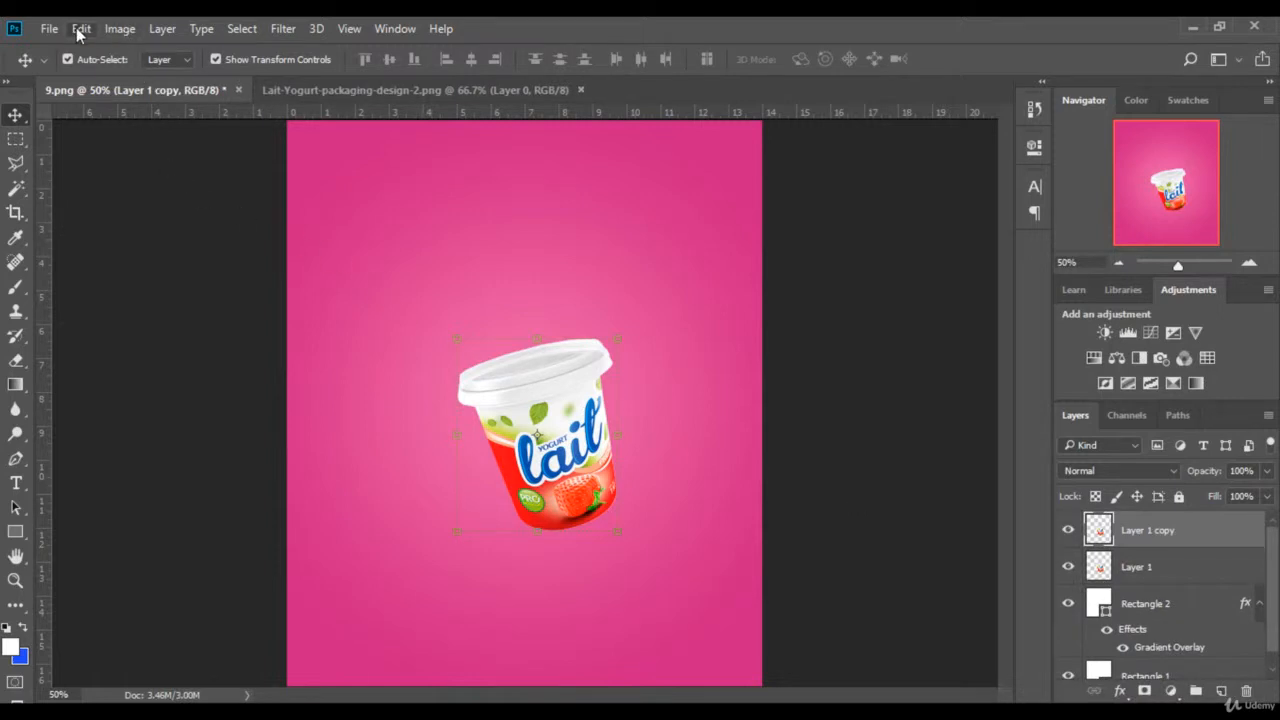
left_click(81, 30)
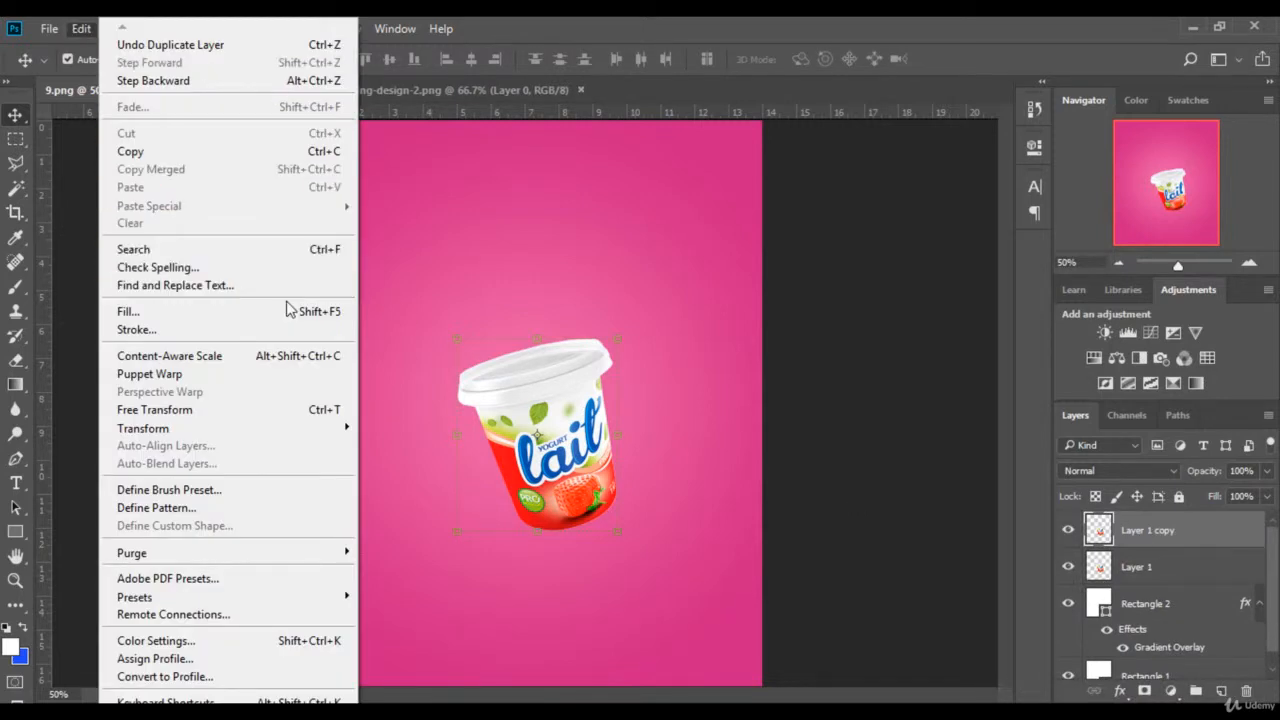
mouse_move(314, 428)
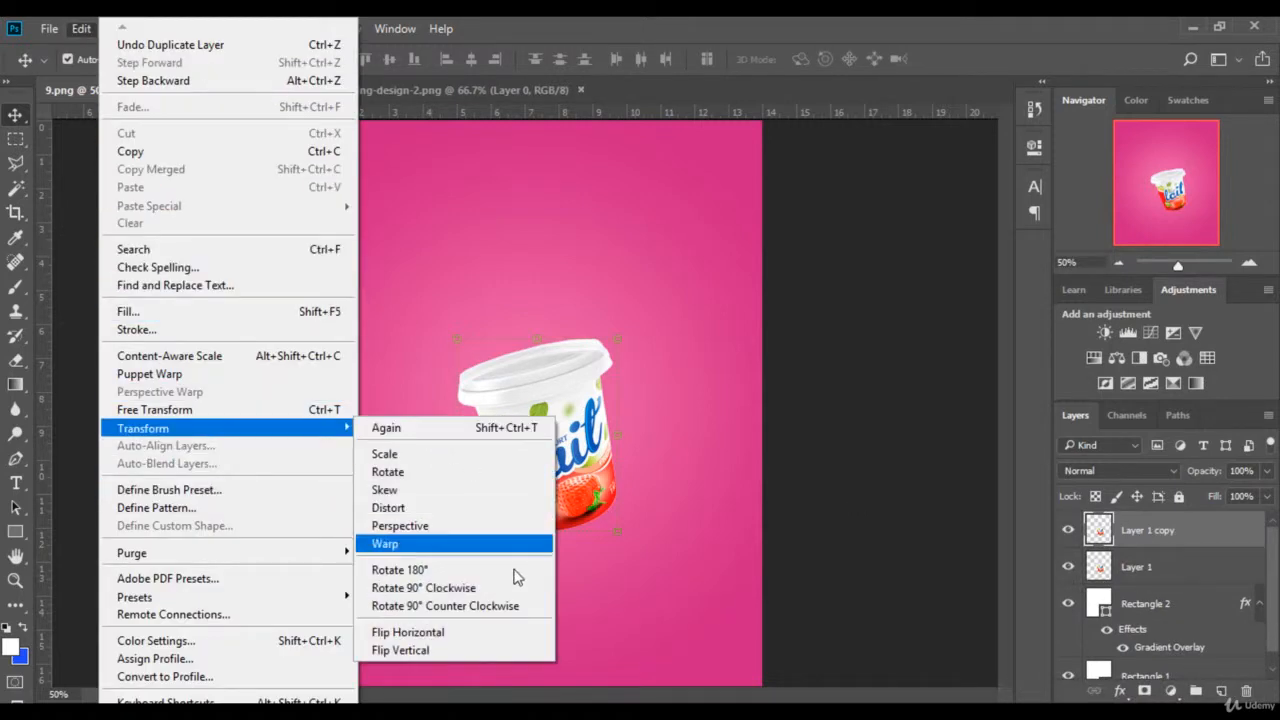
left_click(452, 636)
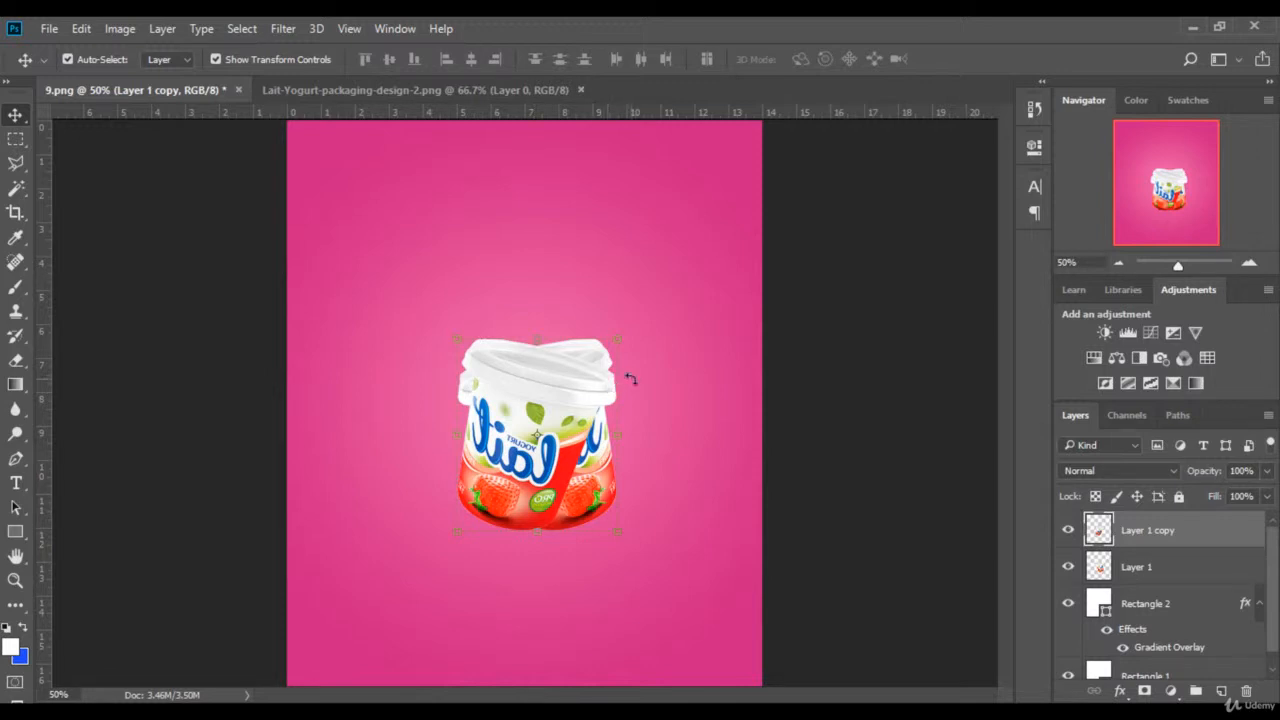
Rotate the flipped cup copy upside down and align it base to base beneath the upright cup as a reflection
left_click_drag(626, 374, 510, 710)
left_click(830, 59)
key("ctrl+t")
left_click_drag(548, 579, 562, 564)
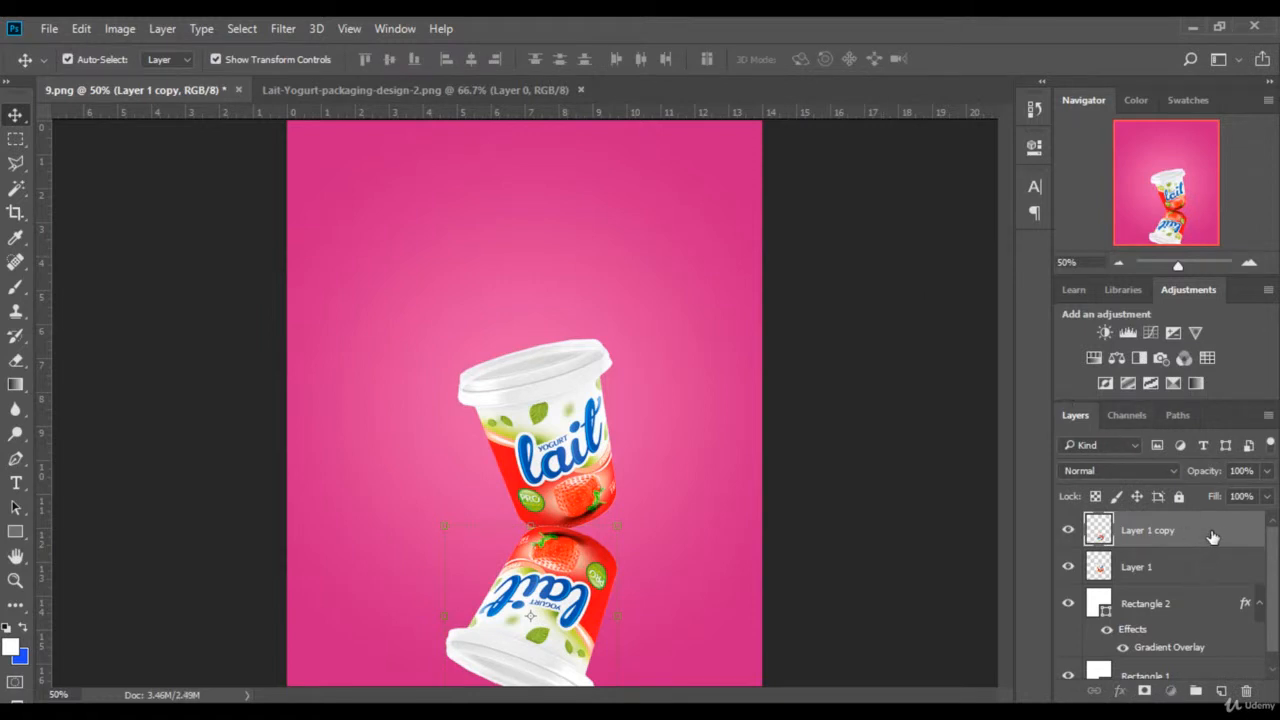
Place Layer 1 copy beneath Layer 1 and blend it in Luminosity mode at 16% opacity
left_click_drag(1186, 533, 1190, 572)
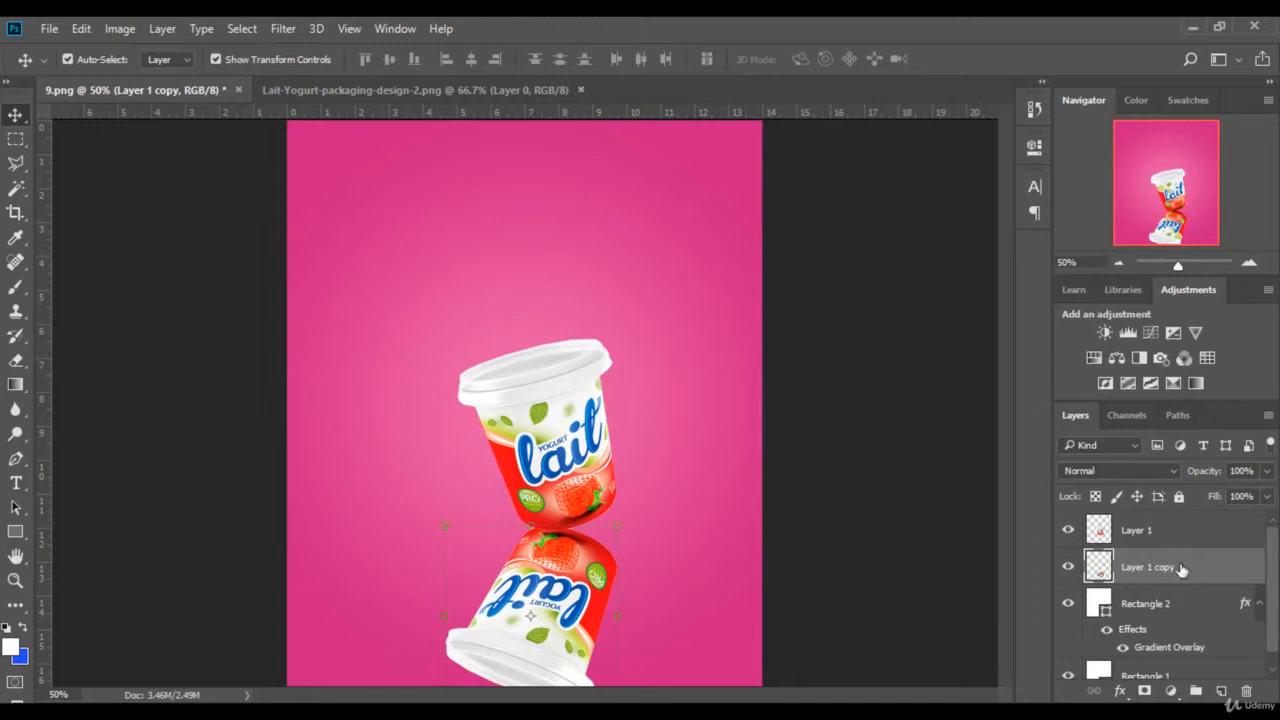
left_click(1172, 471)
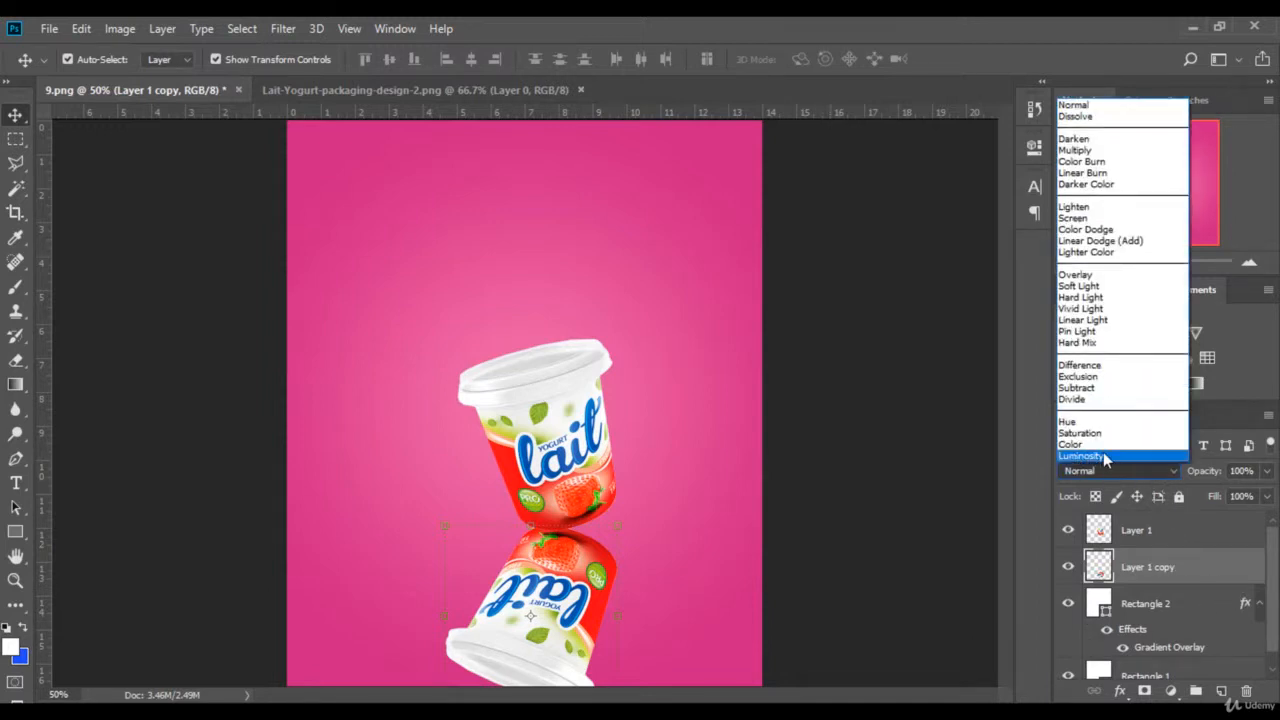
left_click(1103, 455)
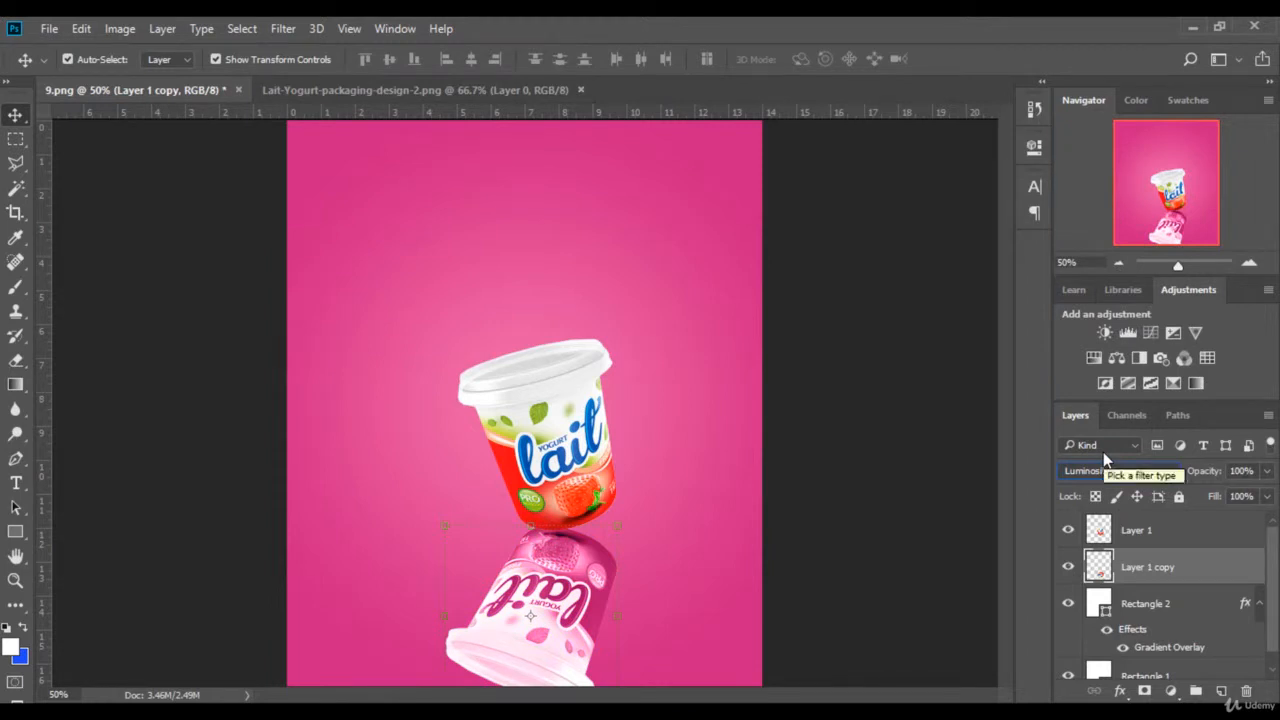
left_click(1266, 471)
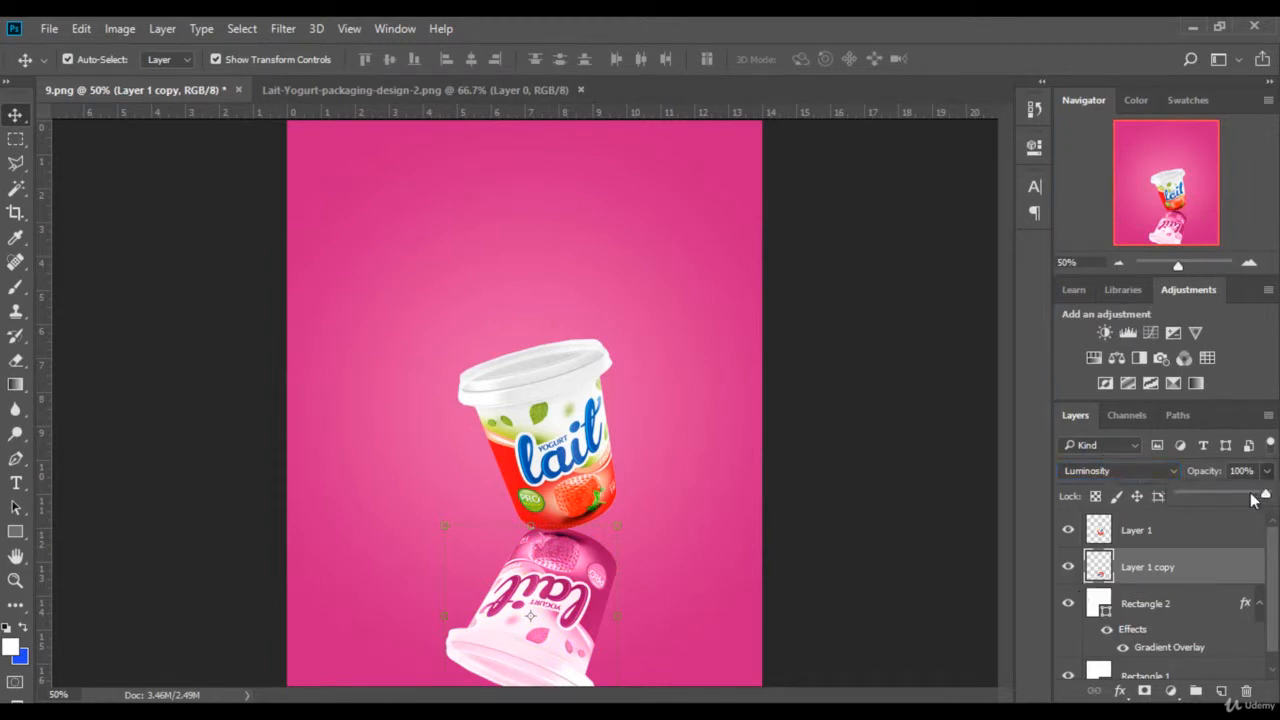
left_click_drag(1258, 496, 1192, 494)
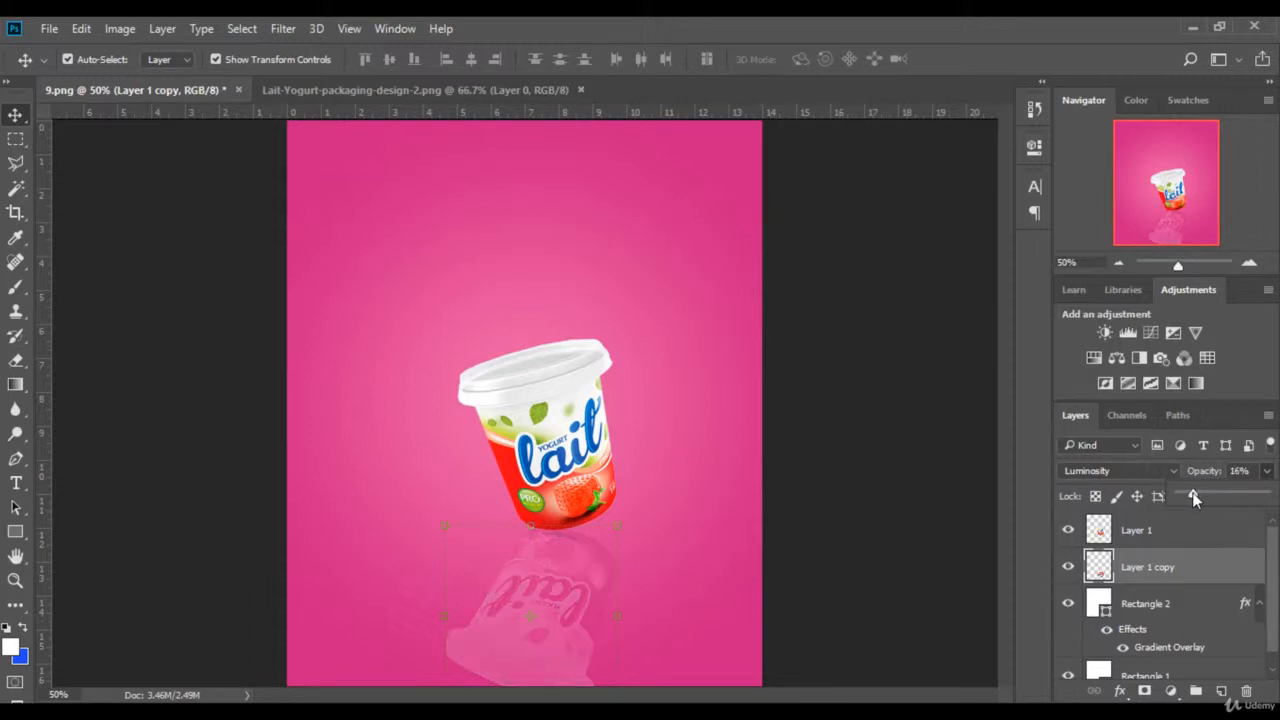
Add a layer mask to Layer 1 copy and fade out the reflection's lower end with a black-to-white linear gradient
left_click(1146, 692)
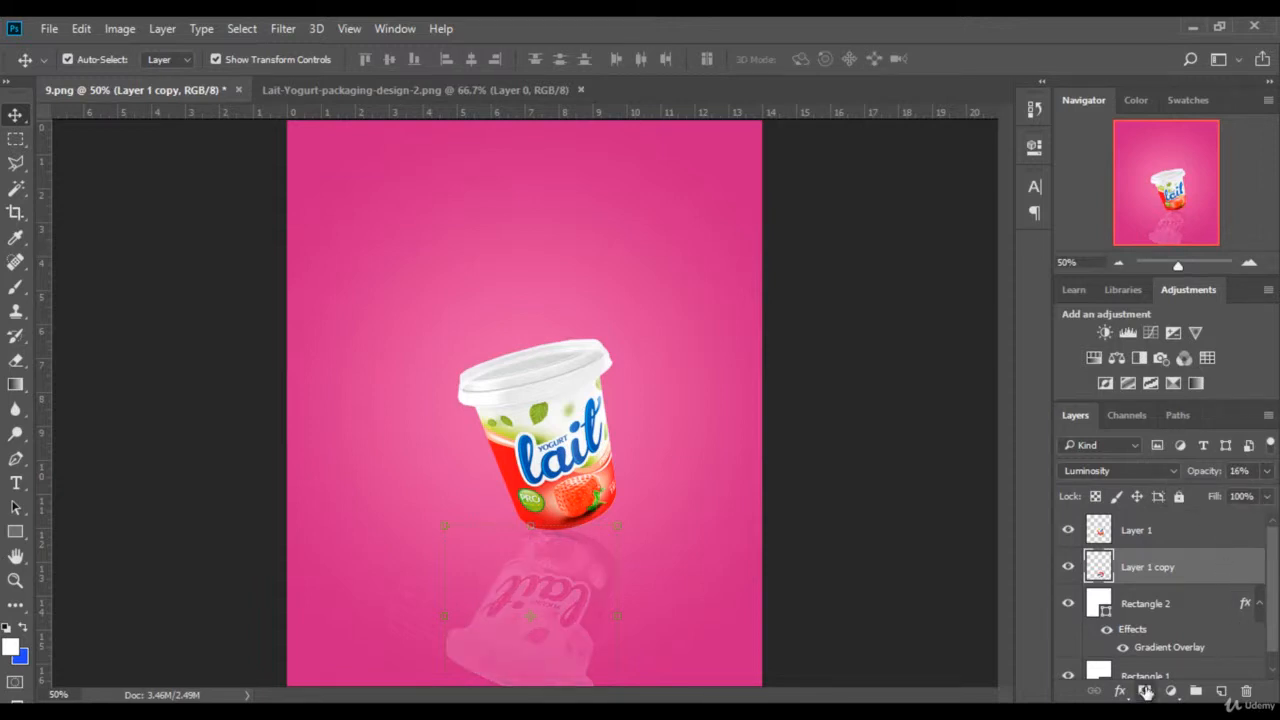
left_click(17, 388)
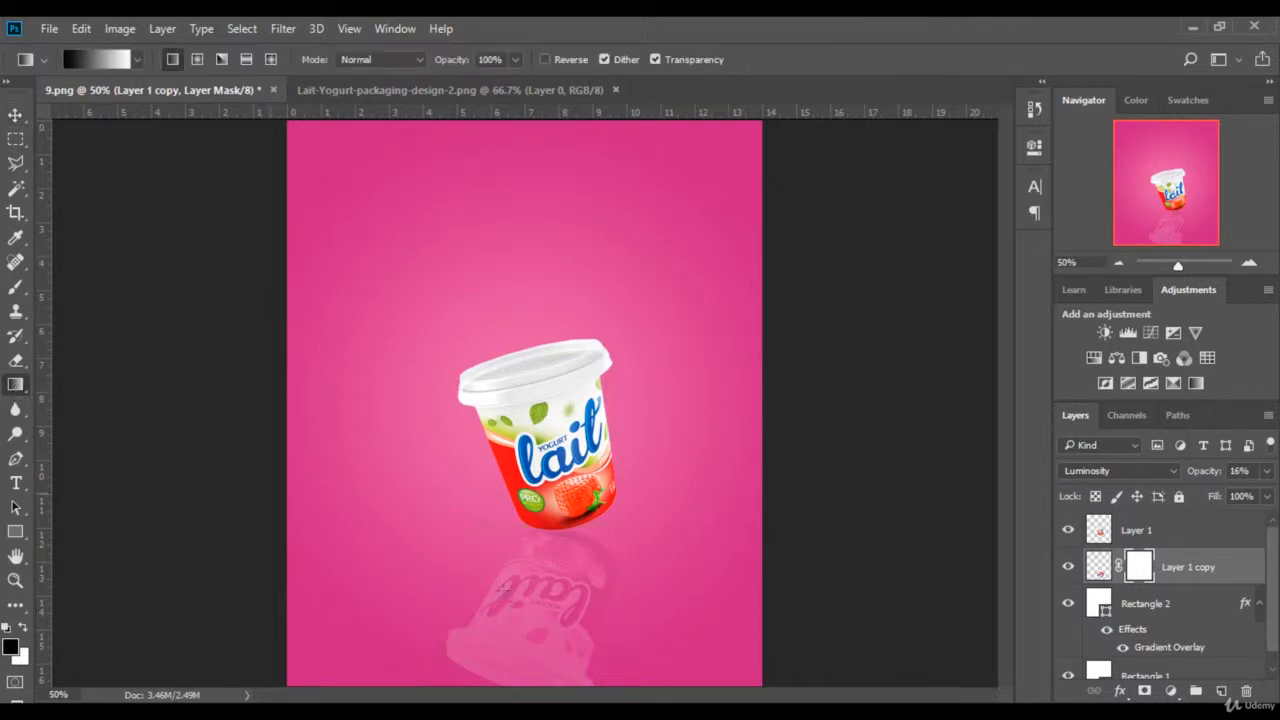
left_click_drag(535, 680, 537, 698)
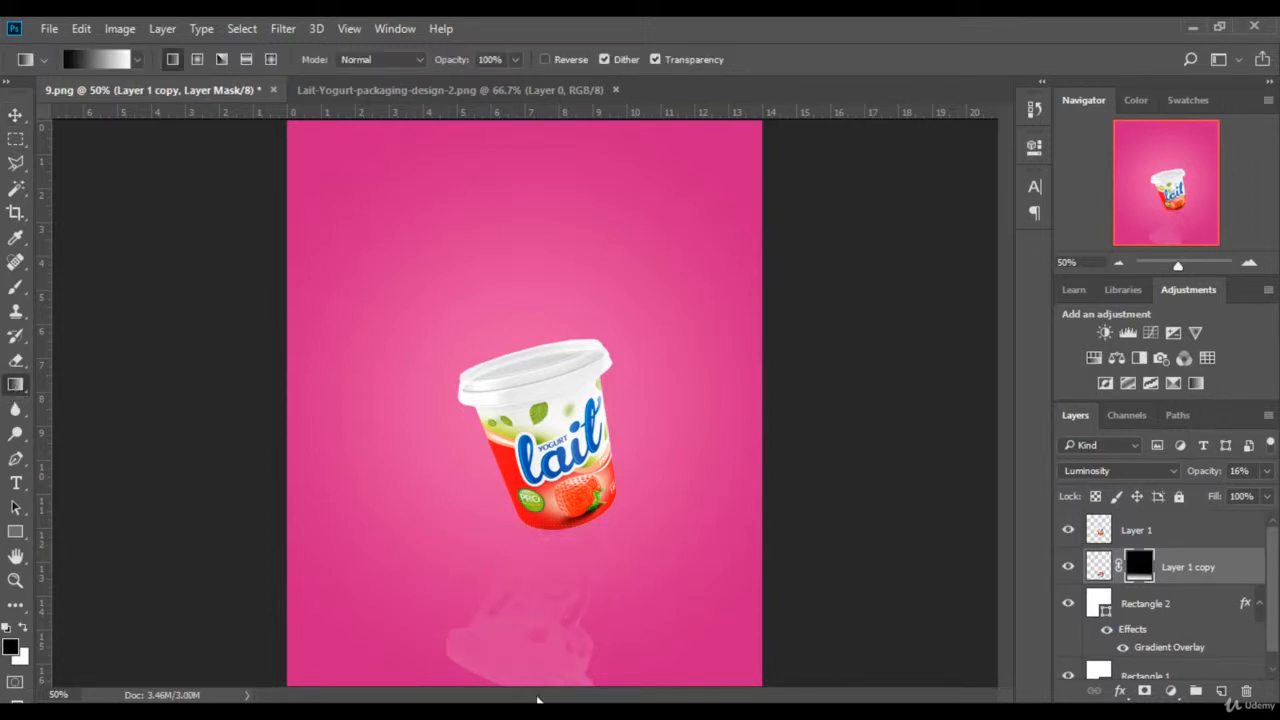
left_click_drag(535, 538, 535, 540)
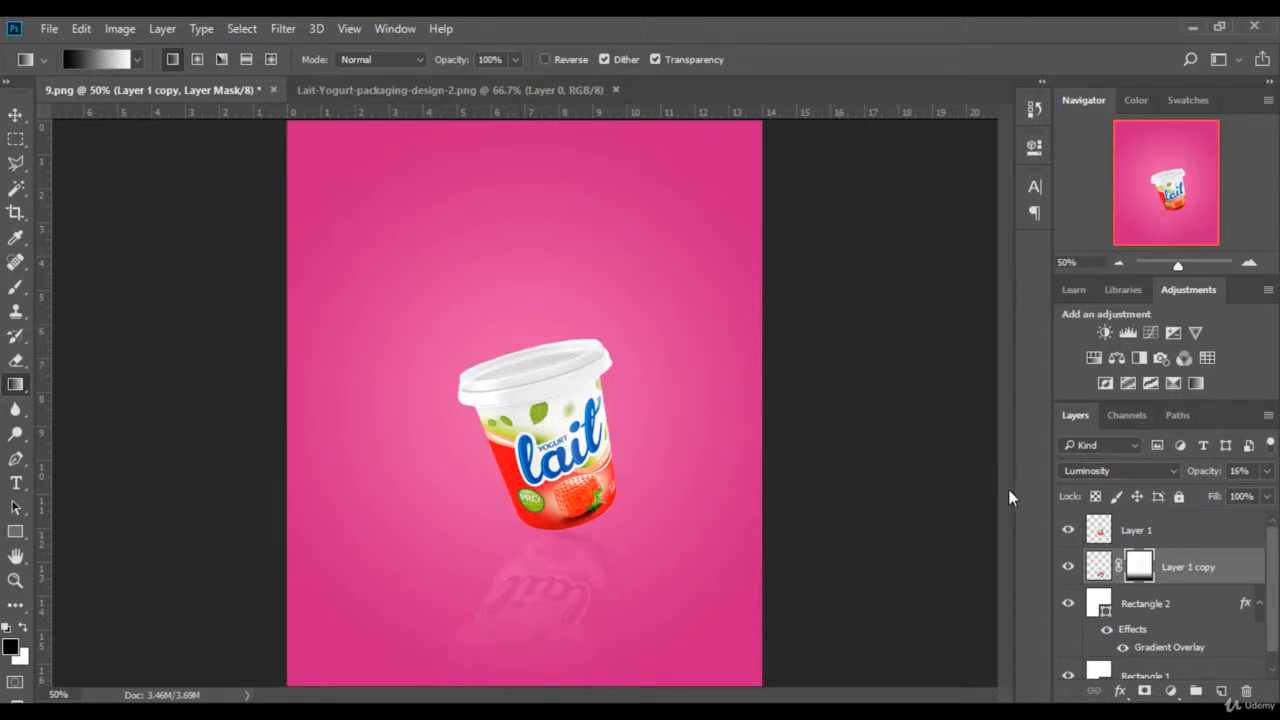
Switch to File Explorer, view the Untitled-1 milk splash picture, and open it in Photoshop
left_click(17, 116)
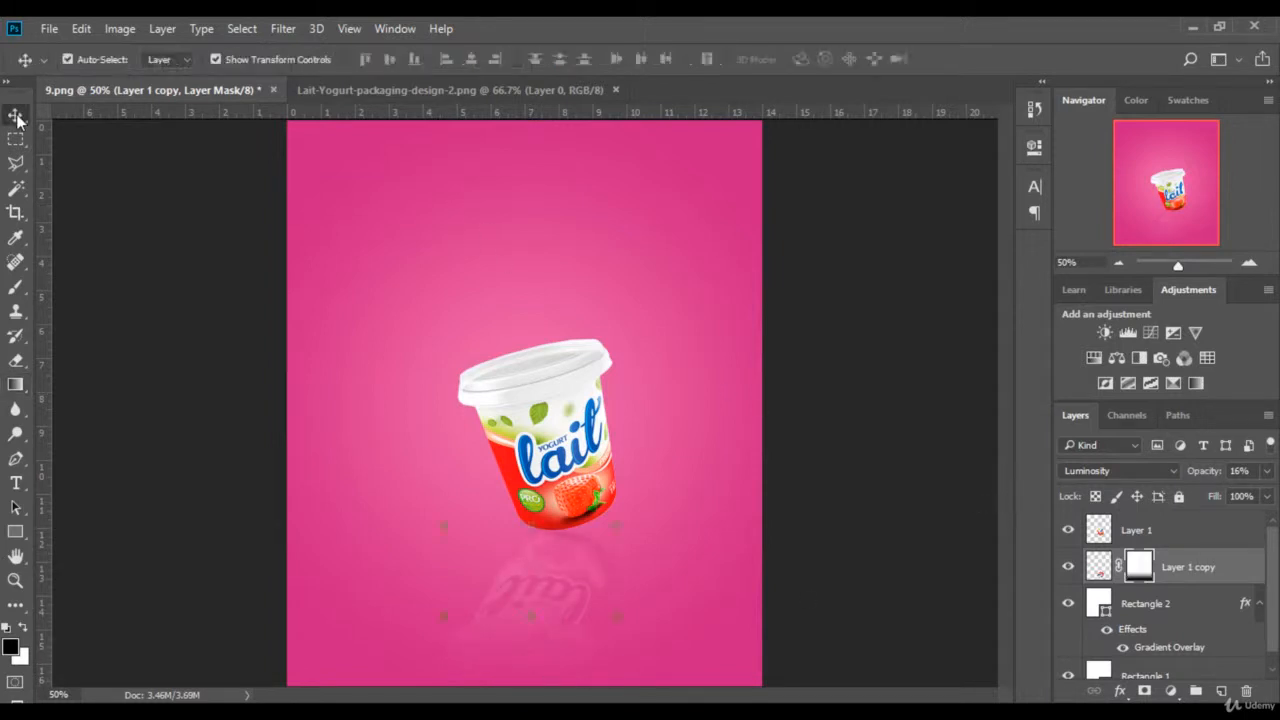
left_click(232, 58)
left_click(160, 711)
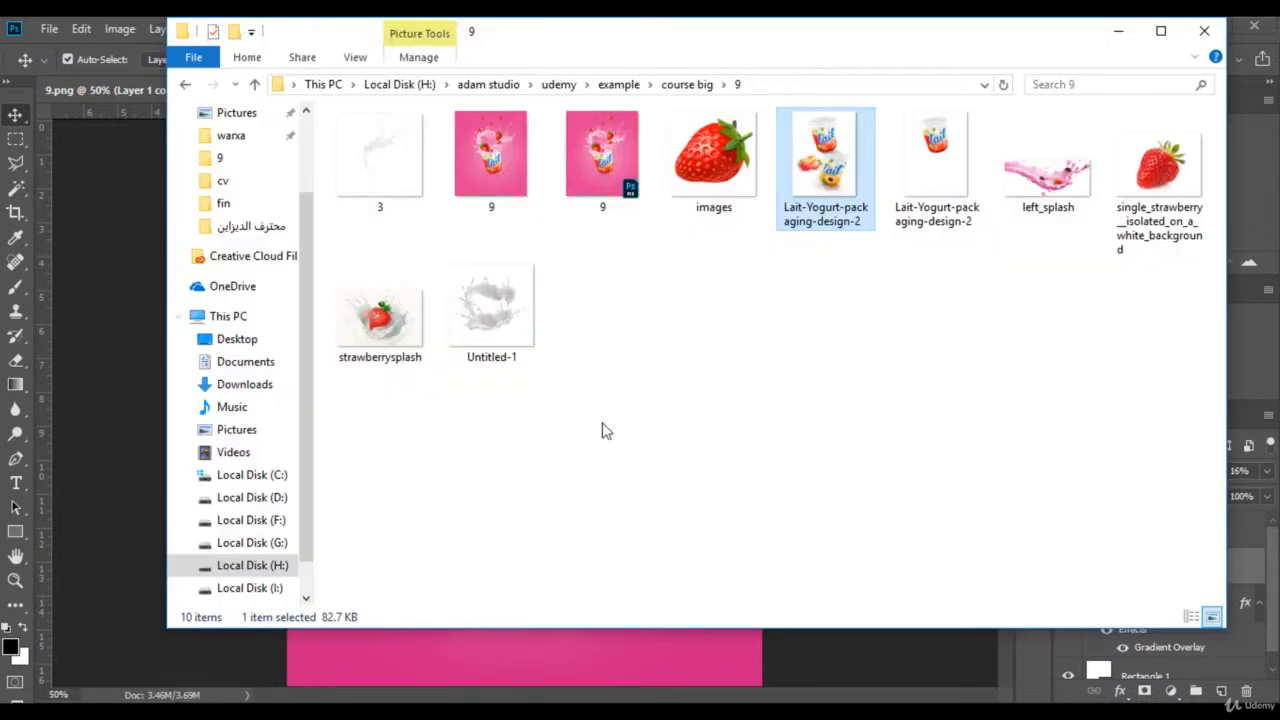
double_click(497, 328)
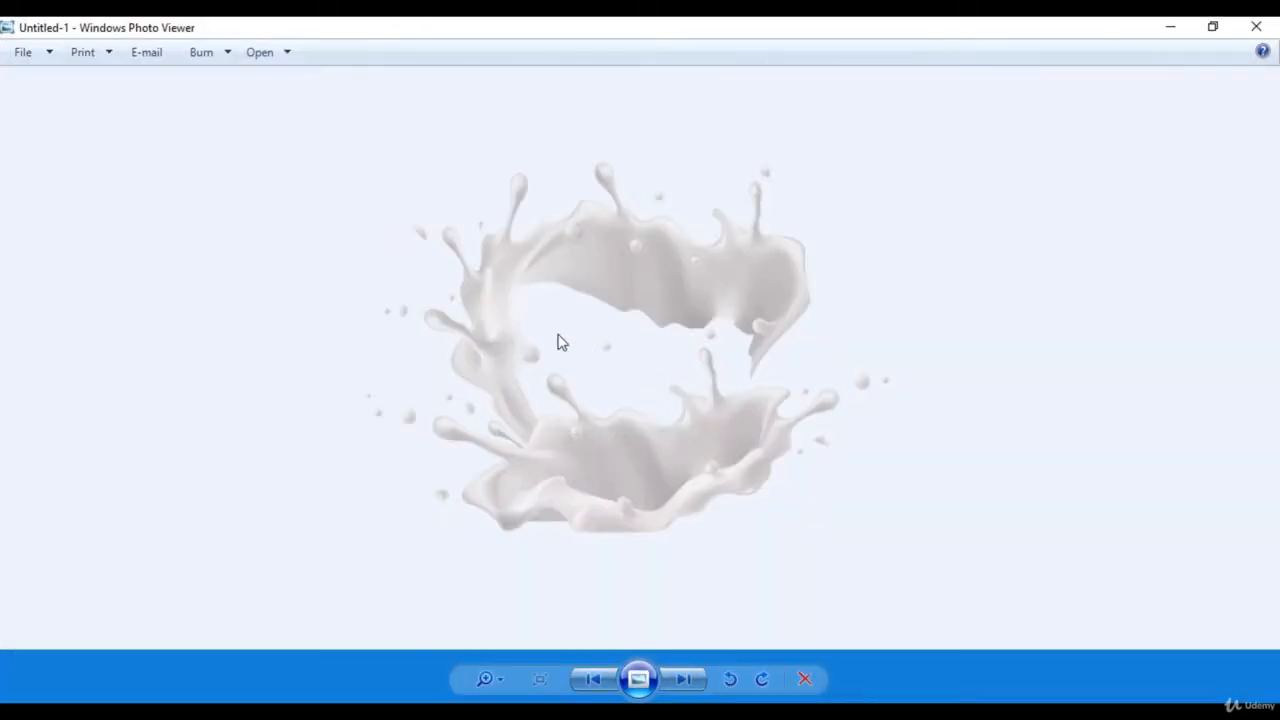
right_click(594, 302)
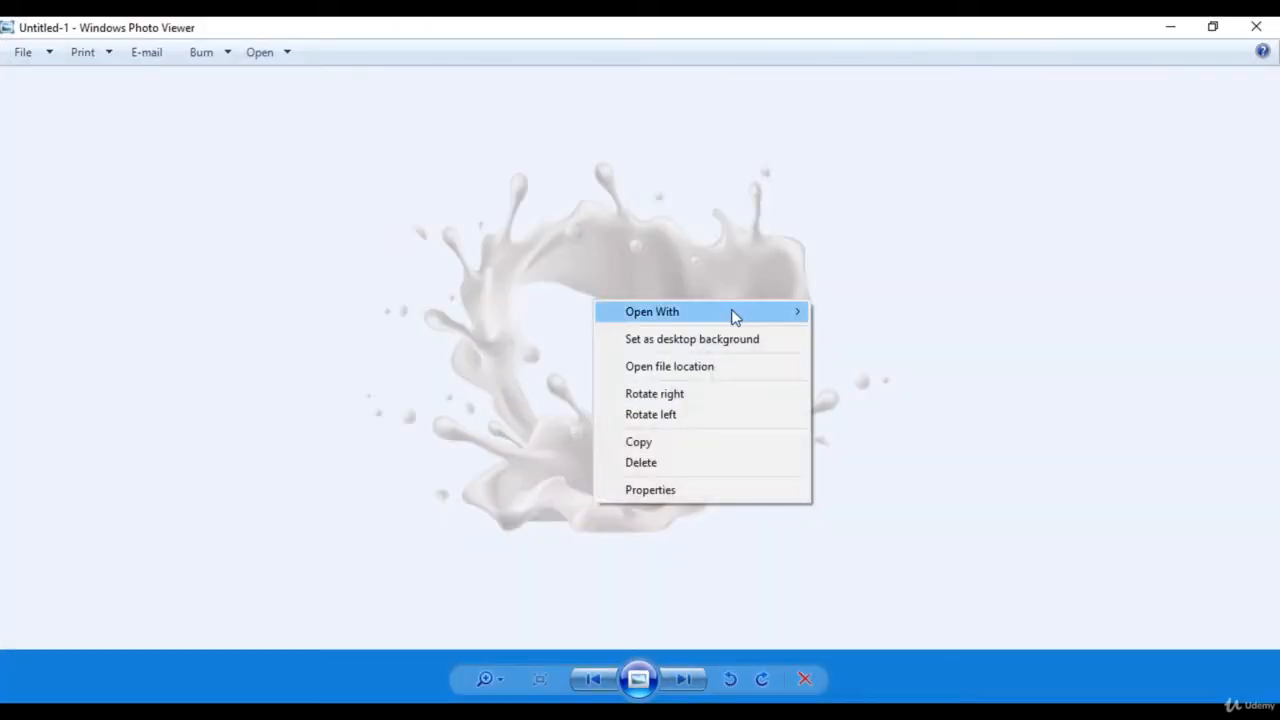
mouse_move(731, 314)
left_click(848, 415)
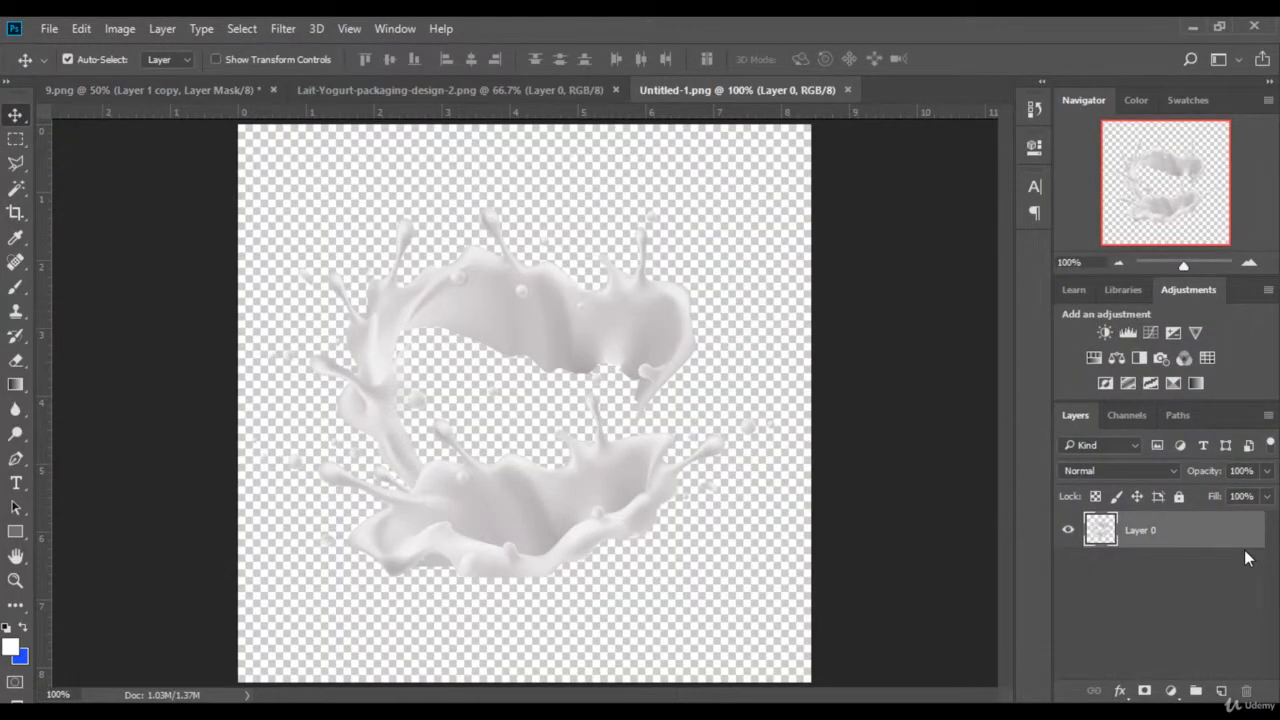
Add a new layer beneath the milk splash layer and fill it with solid blue using the Paint Bucket tool
left_click(1220, 692)
left_click_drag(1200, 542, 1195, 600)
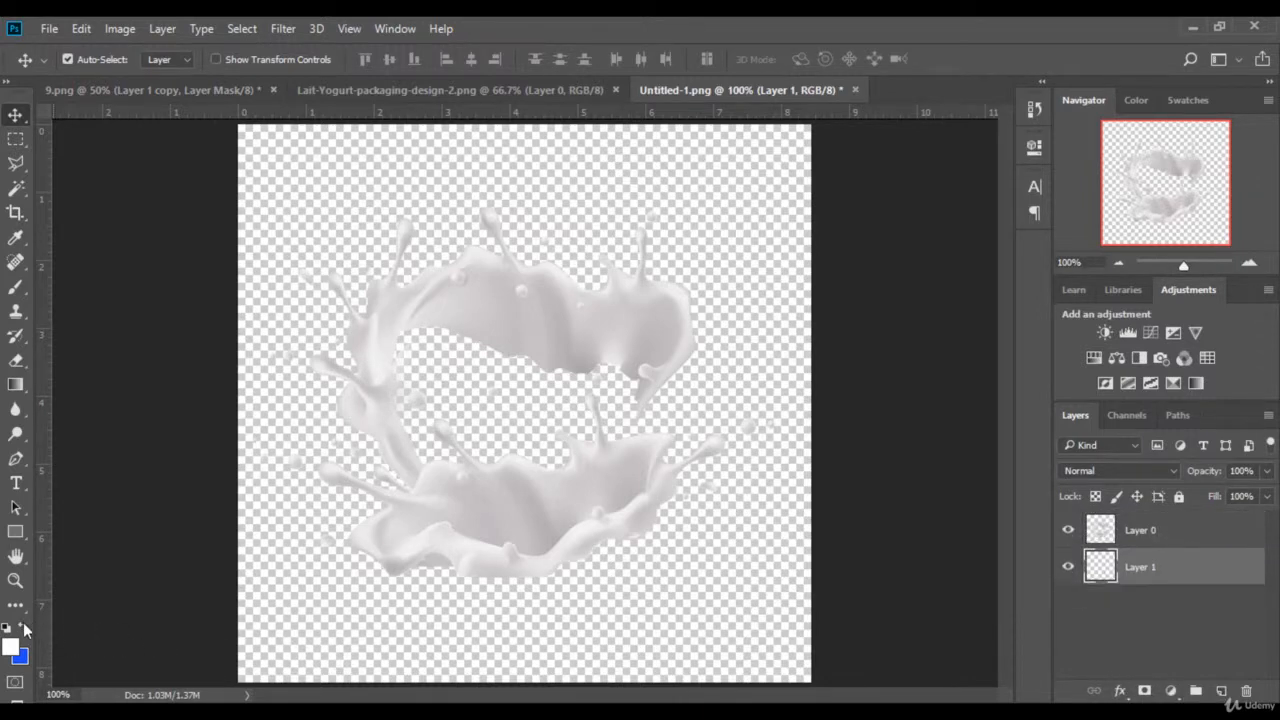
left_click(23, 623)
left_click(16, 384)
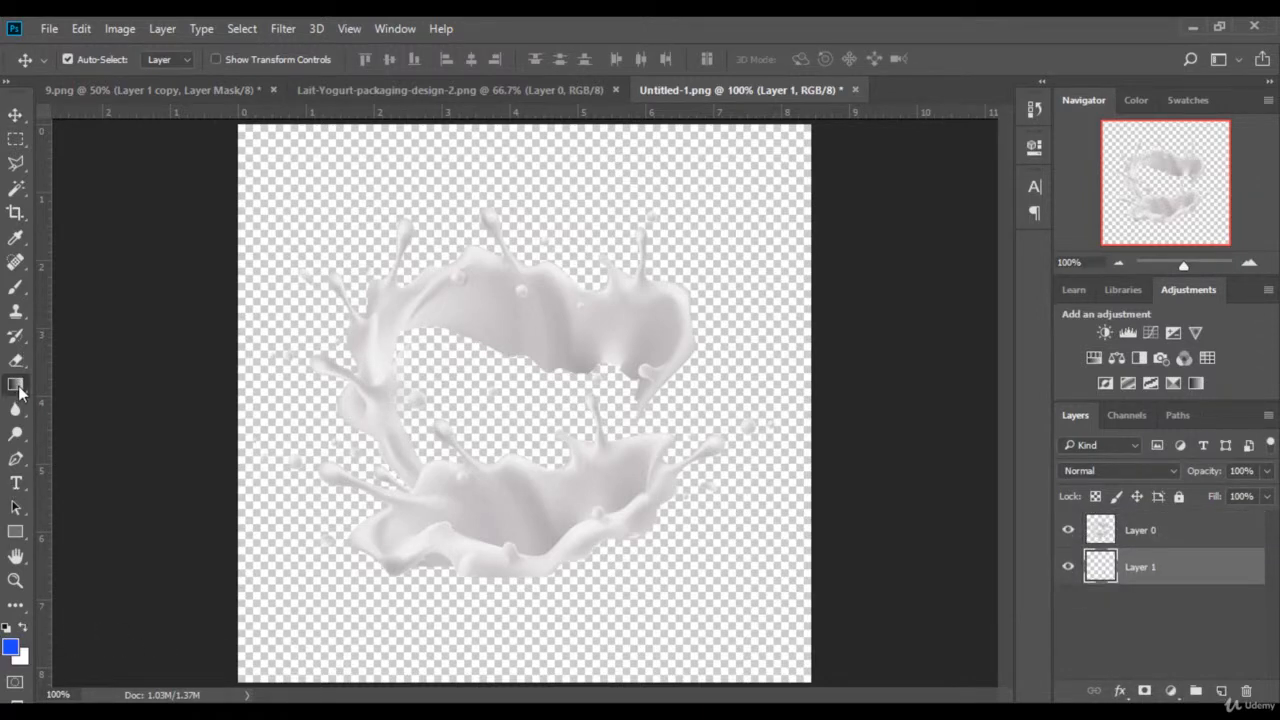
left_click(90, 392)
left_click(745, 617)
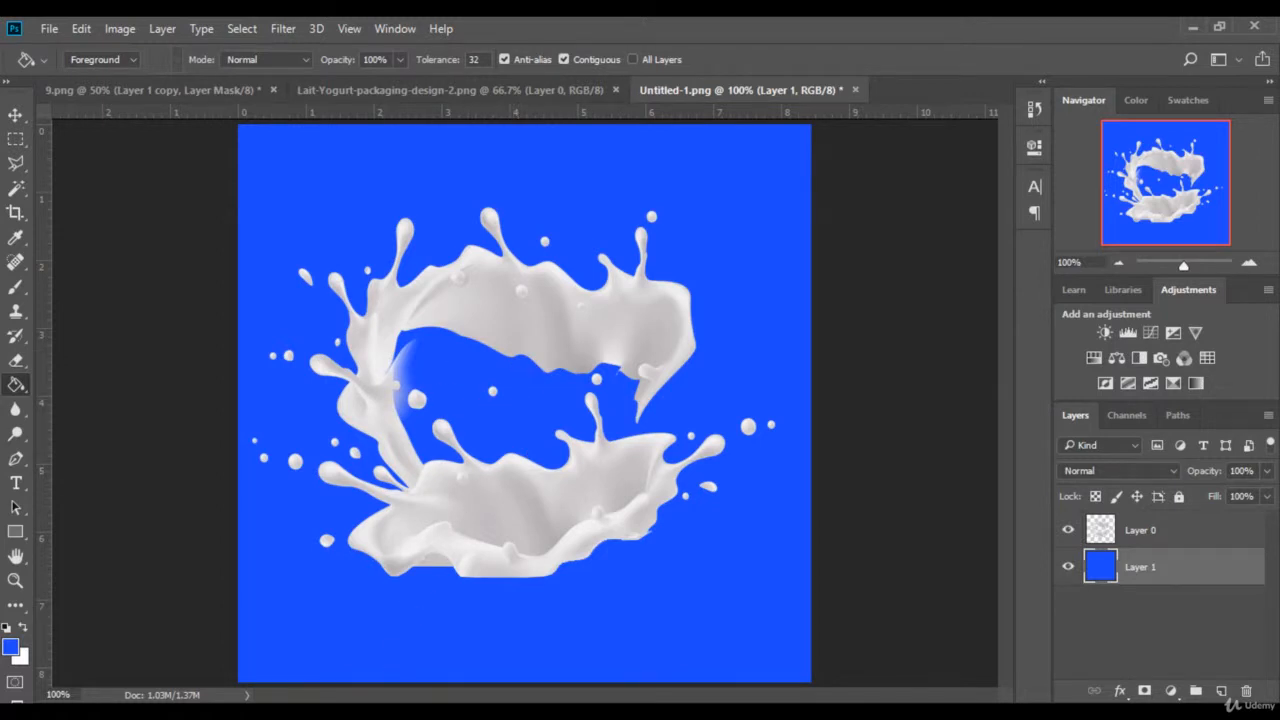
Switch to the browser and look through pngtree's splash search results for usable splash images
mouse_move(343, 700)
left_click(472, 668)
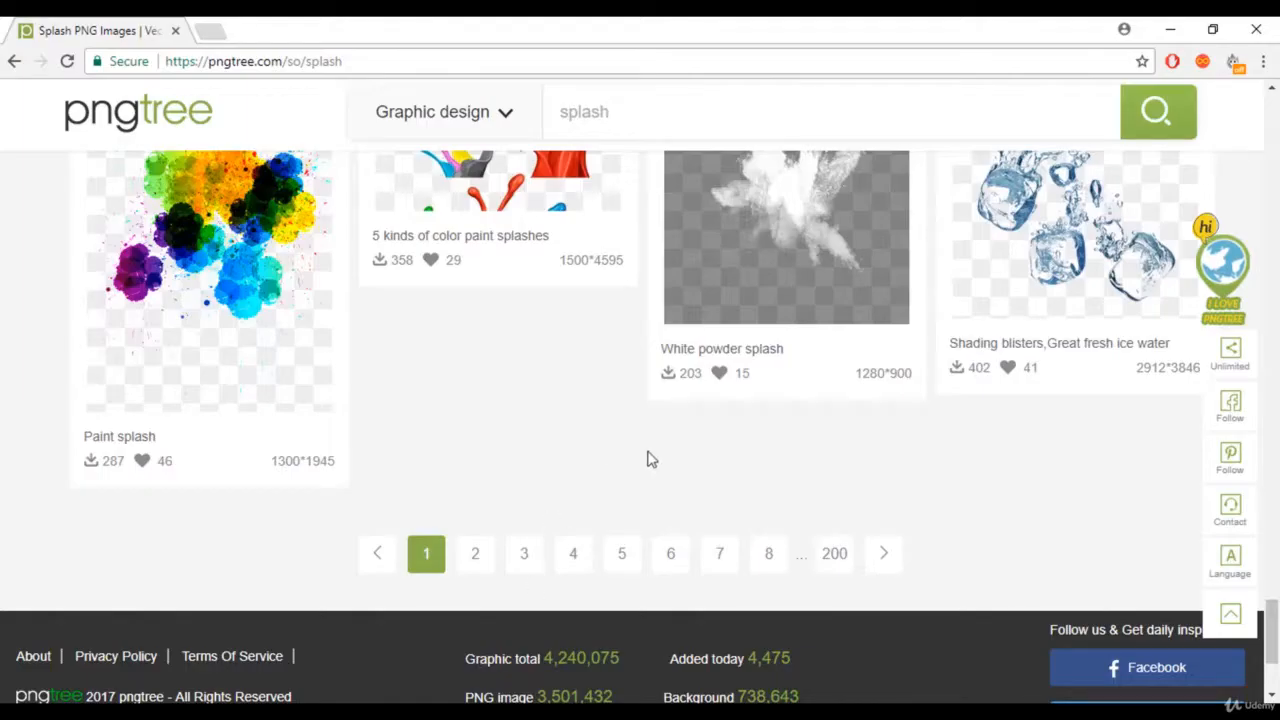
scroll(500, 422, "up", 2)
scroll(170, 137, "up", 5)
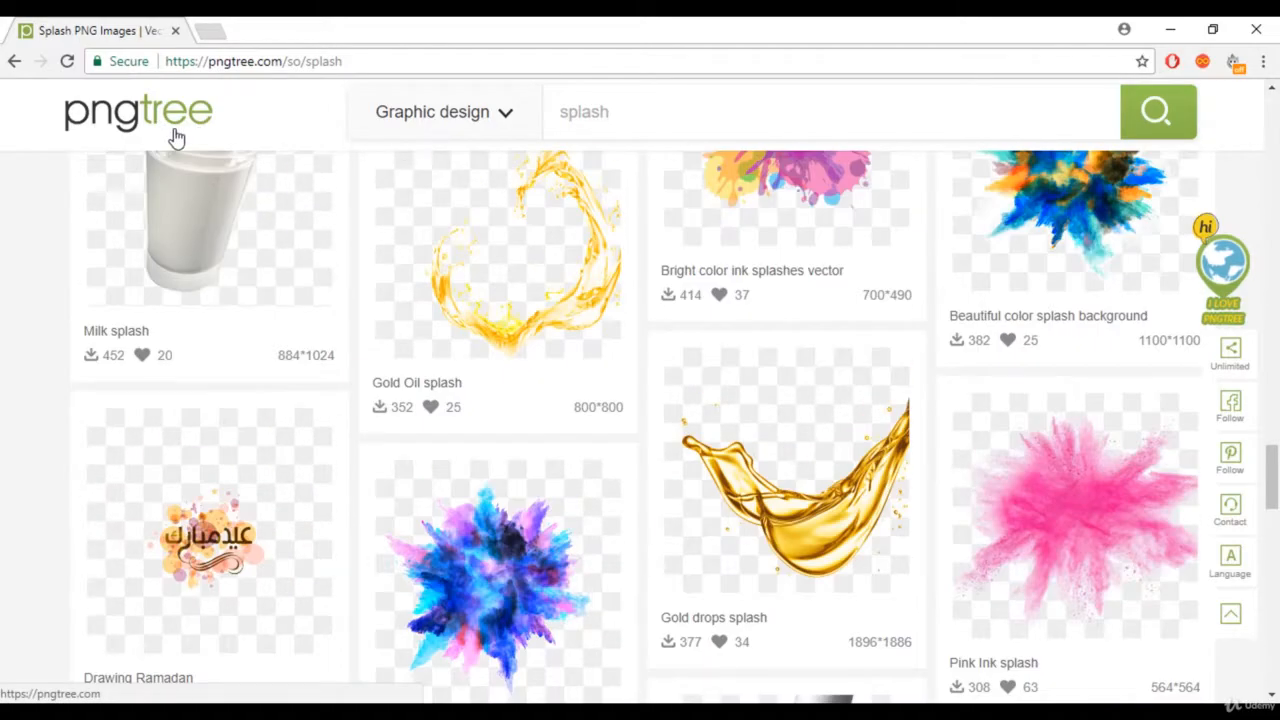
scroll(670, 515, "up", 5)
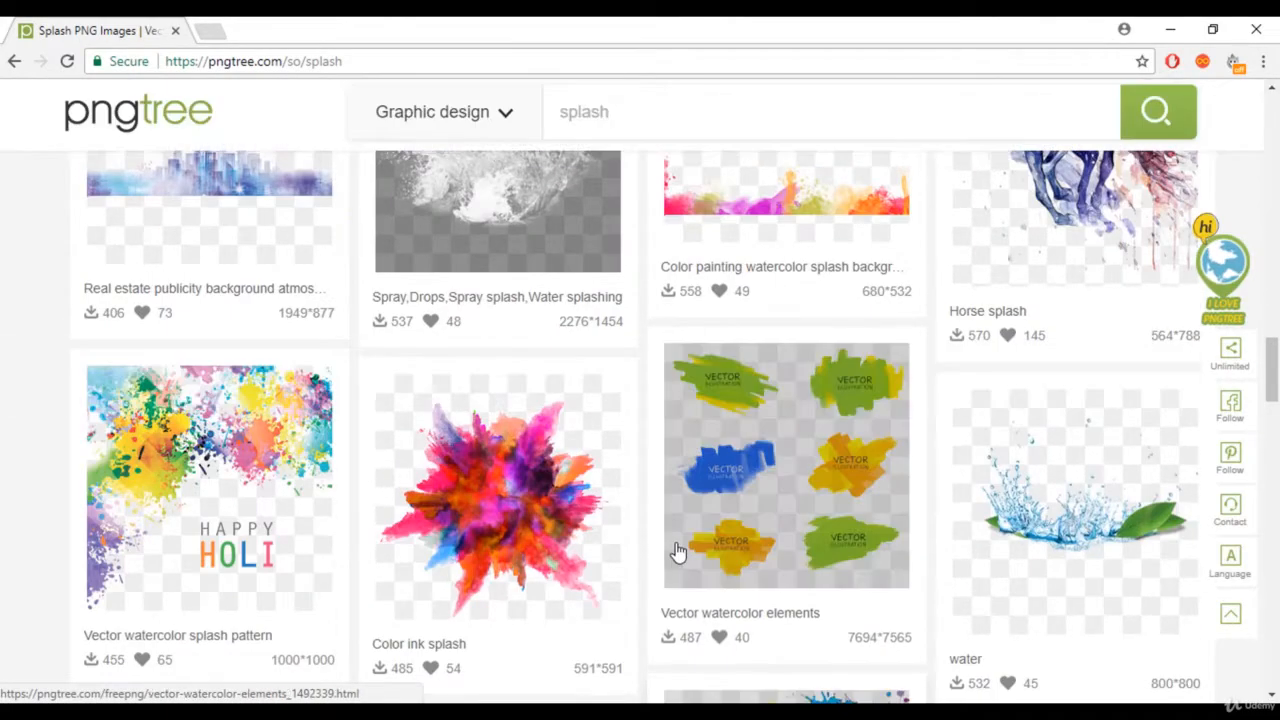
scroll(677, 551, "up", 2)
scroll(677, 551, "down", 10)
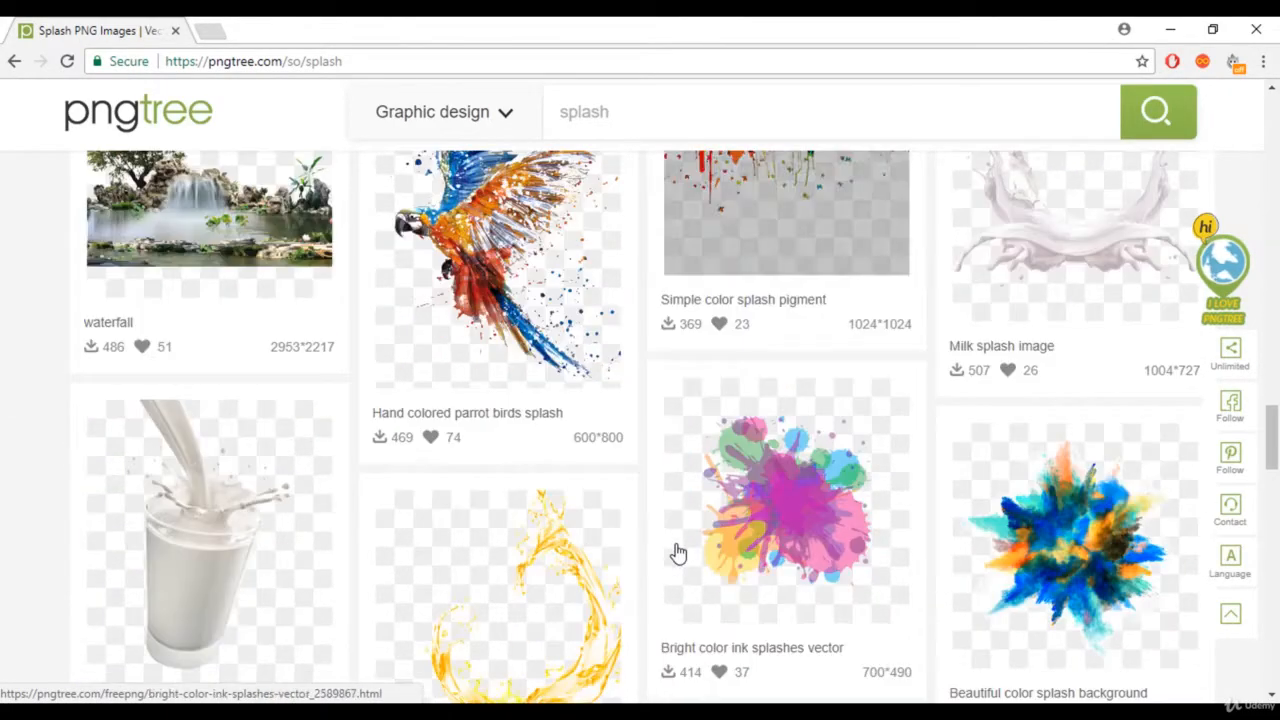
scroll(678, 553, "up", 9)
scroll(679, 556, "up", 8)
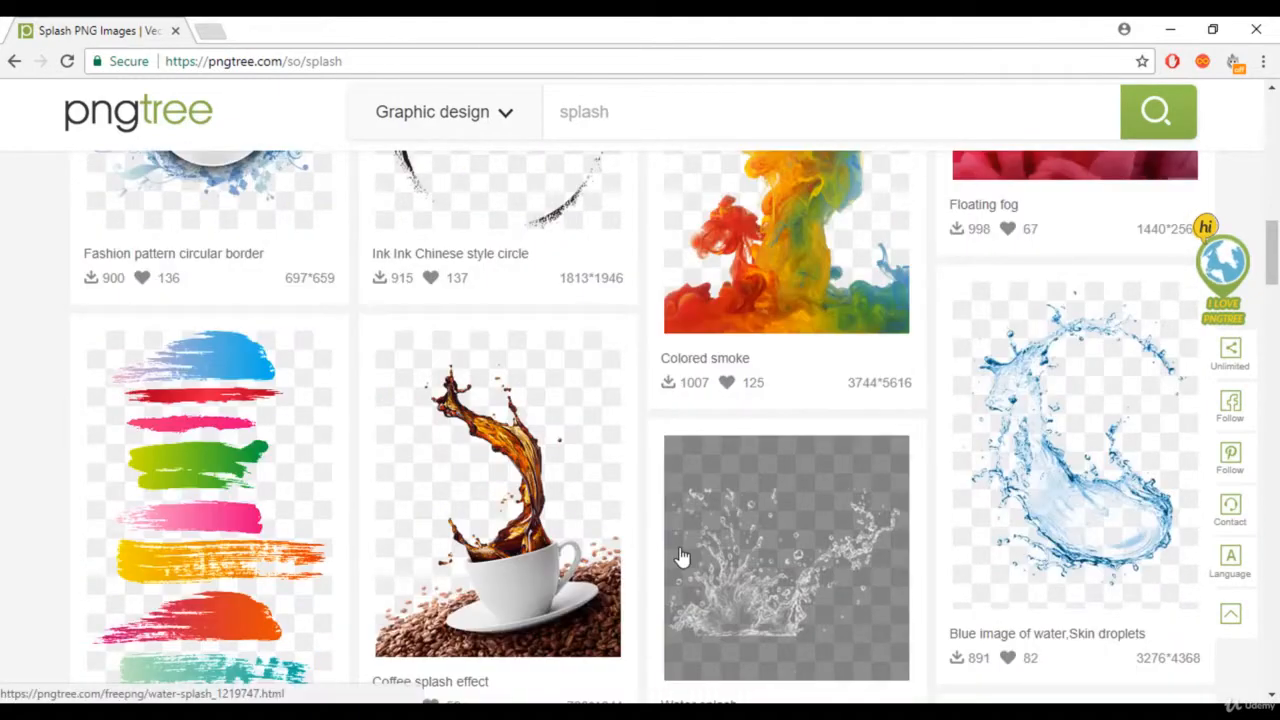
scroll(681, 558, "up", 10)
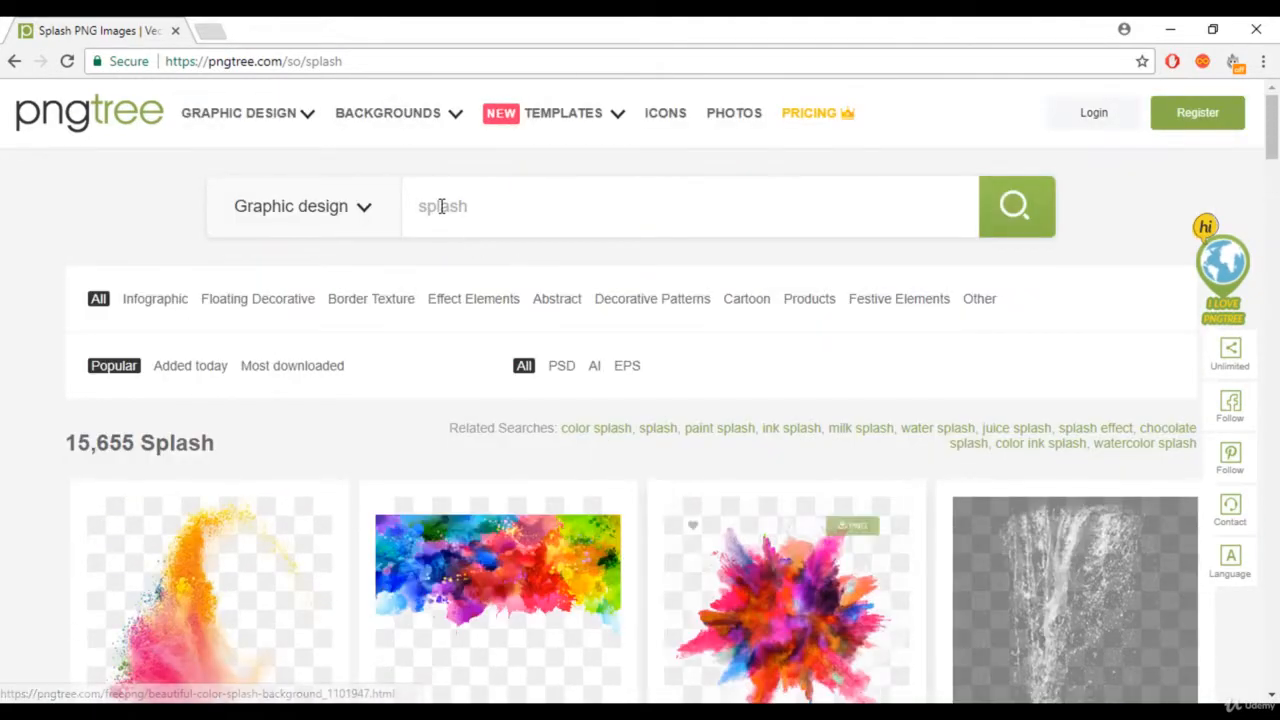
Browse further down the pngtree splash results for milk splashes and examine the Splash of milk image
left_click_drag(422, 206, 509, 206)
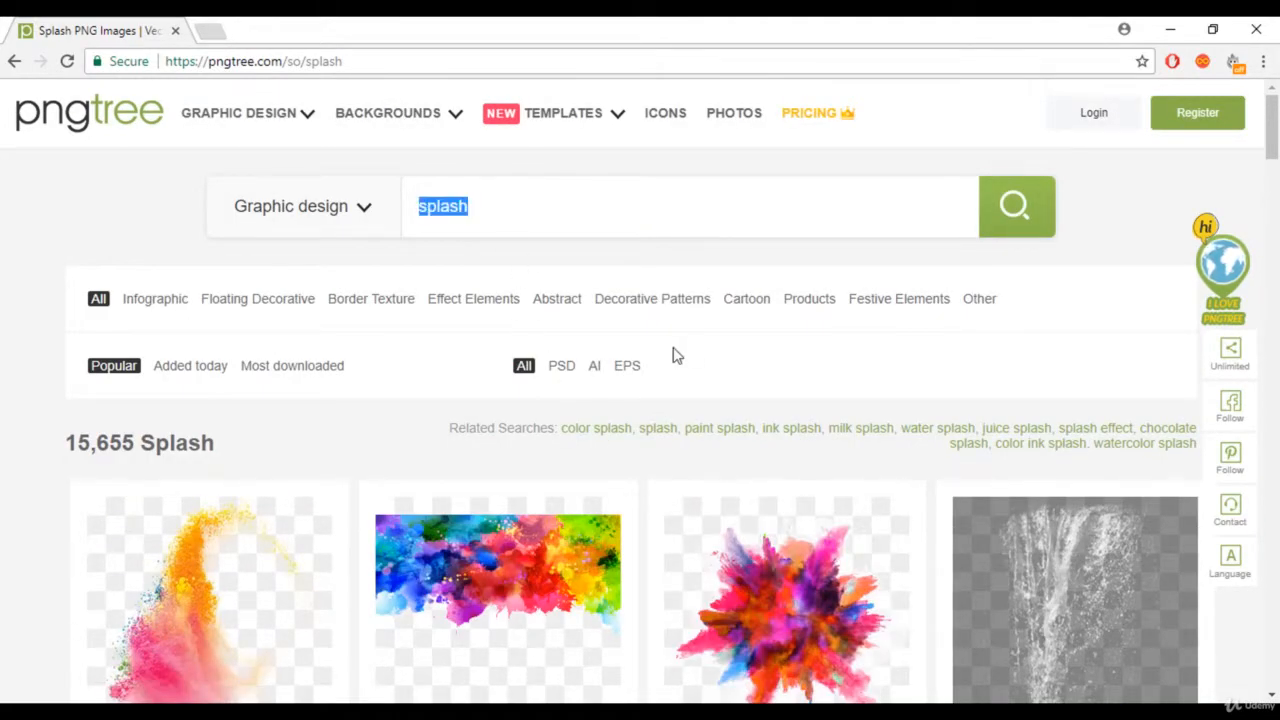
scroll(674, 534, "down", 14)
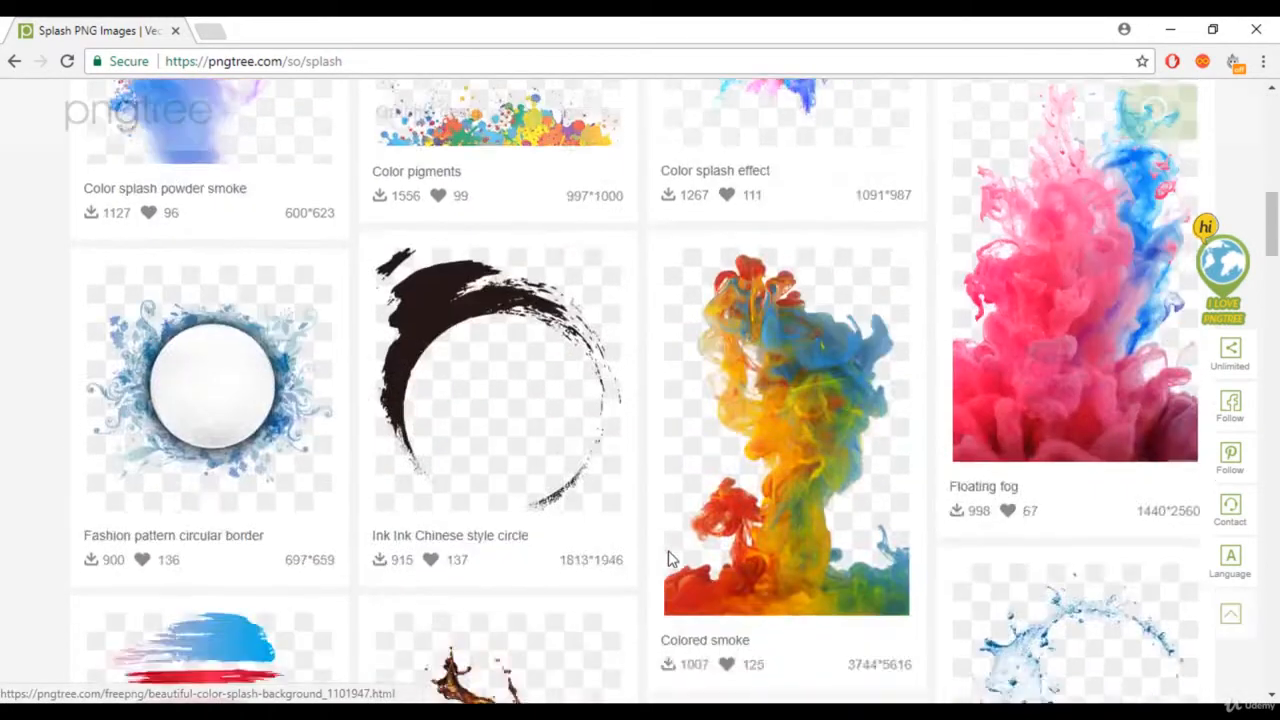
scroll(629, 569, "down", 4)
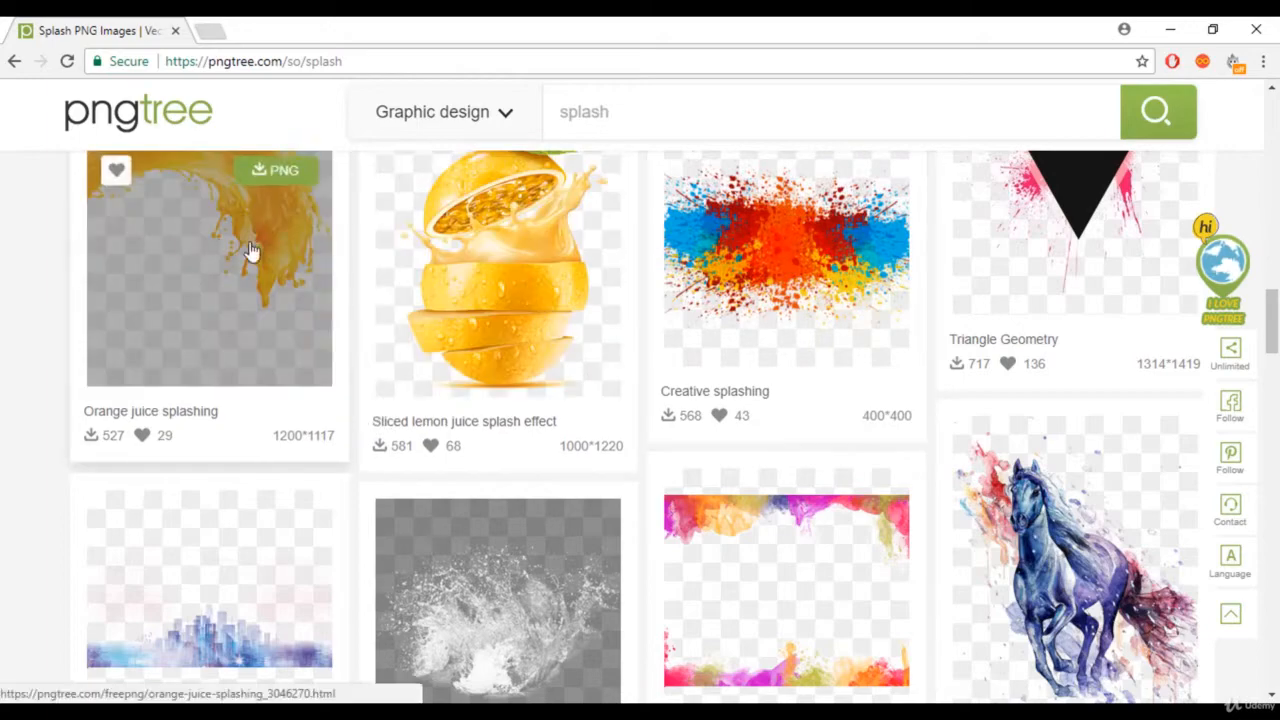
scroll(533, 271, "down", 4)
scroll(1066, 503, "down", 4)
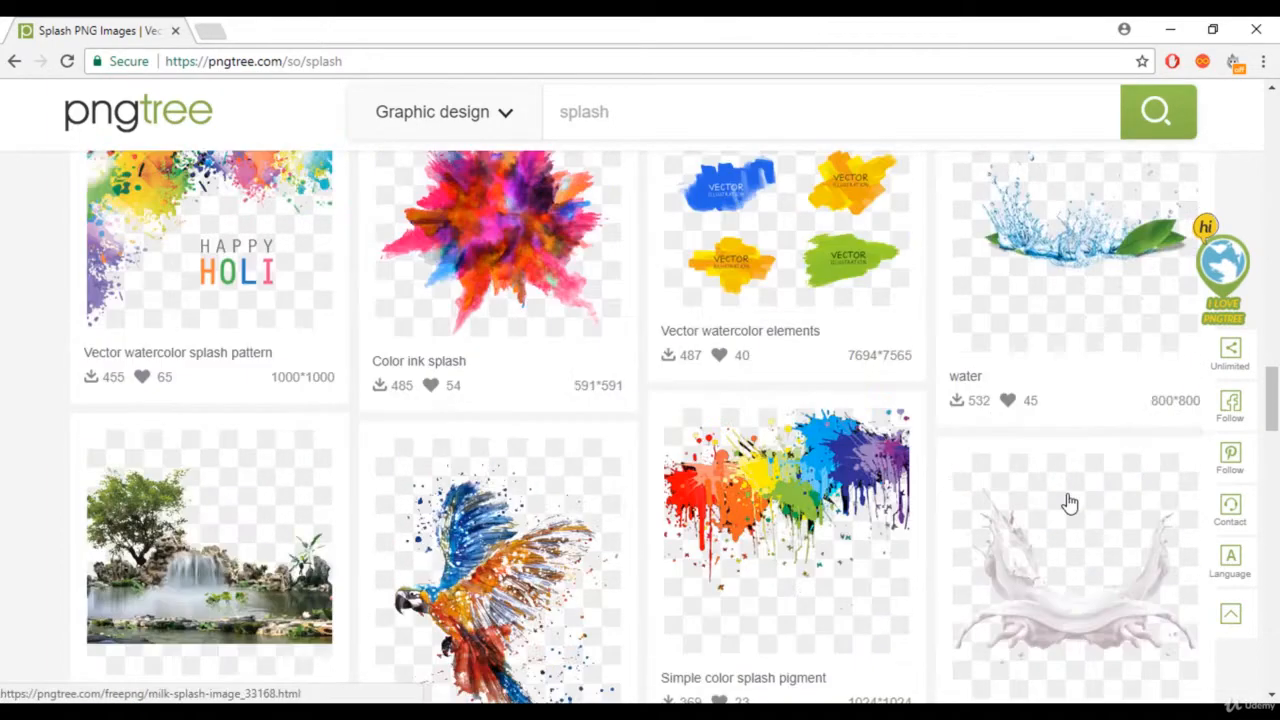
scroll(1070, 610, "down", 5)
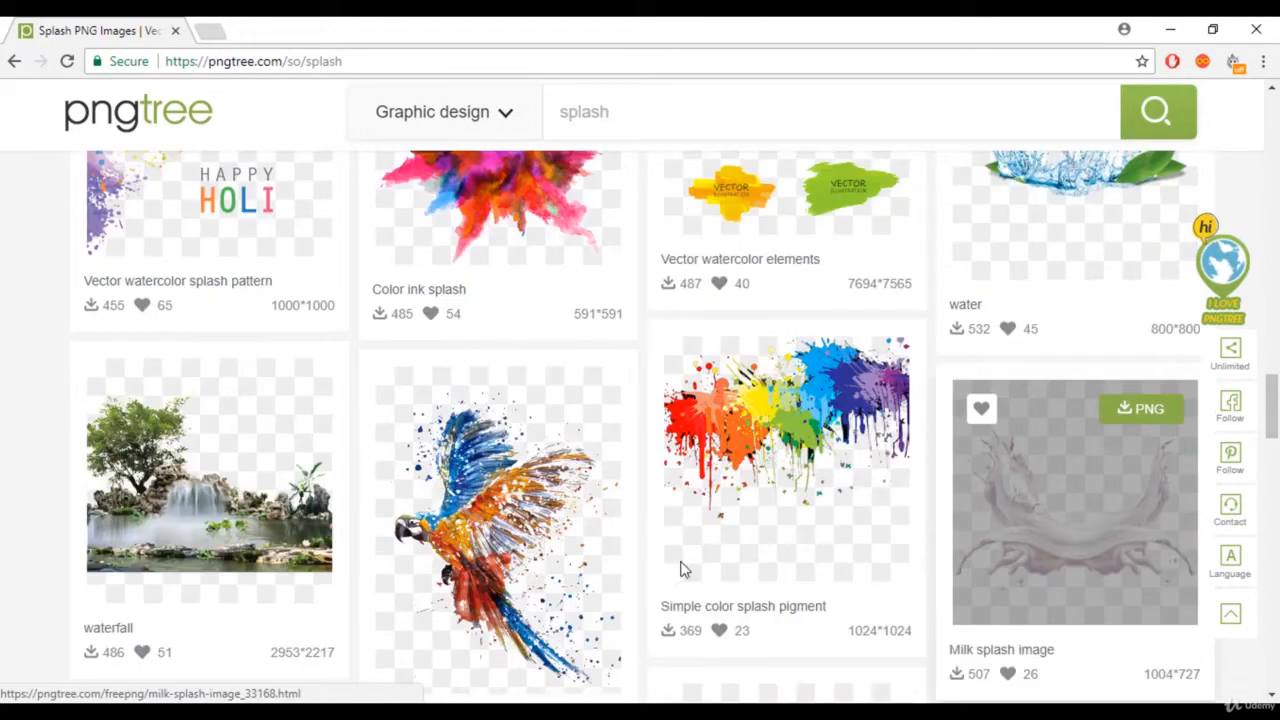
scroll(686, 570, "down", 5)
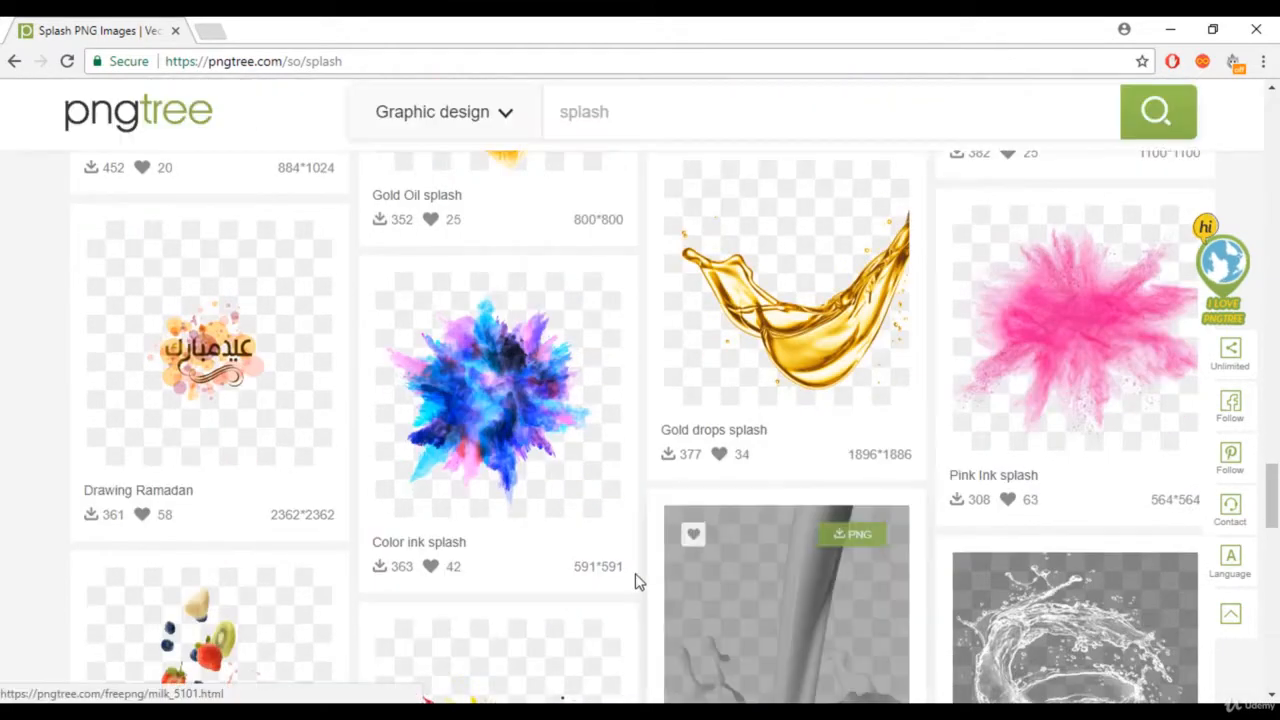
scroll(533, 560, "up", 6)
scroll(743, 586, "down", 6)
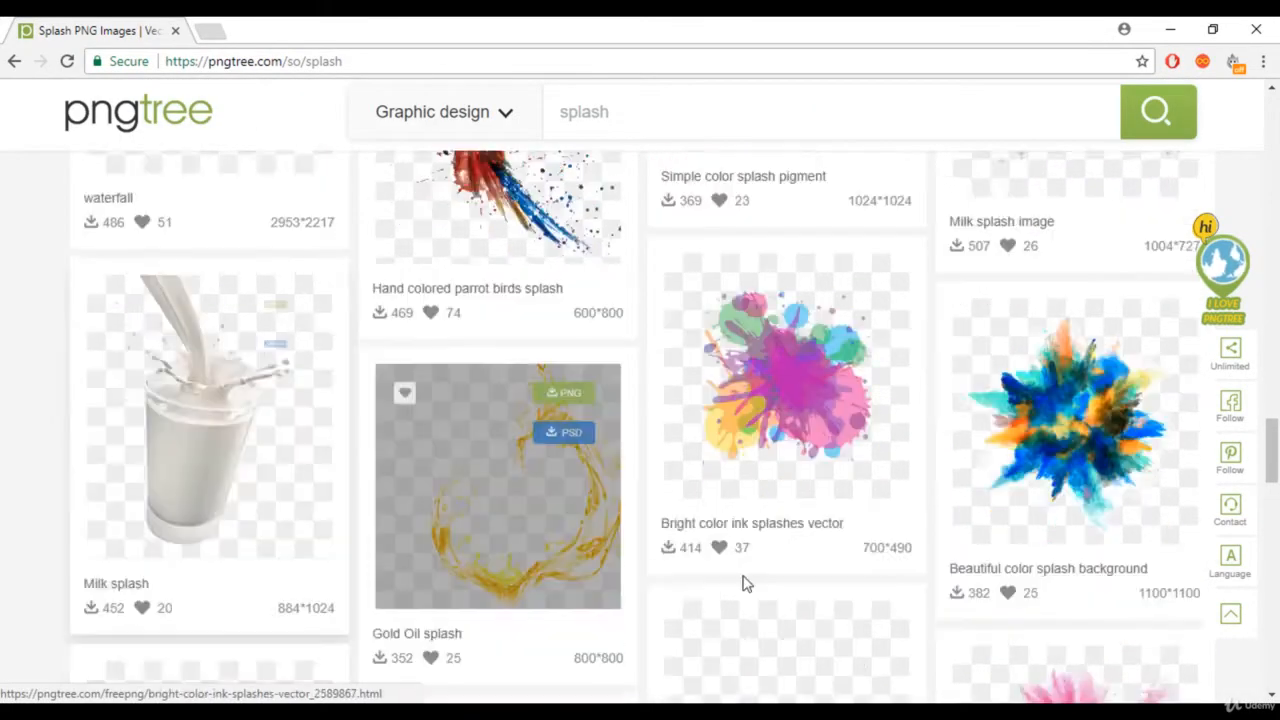
scroll(750, 586, "down", 5)
scroll(760, 600, "down", 4)
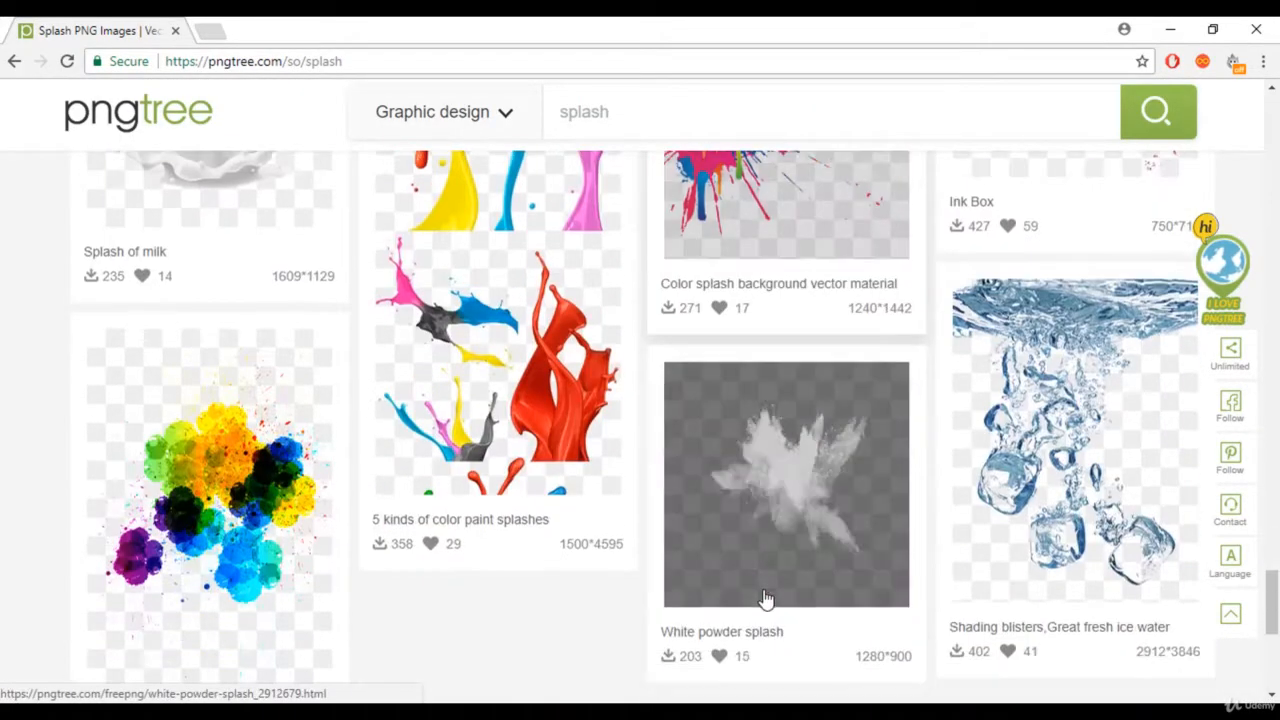
scroll(651, 596, "up", 5)
scroll(466, 591, "down", 3)
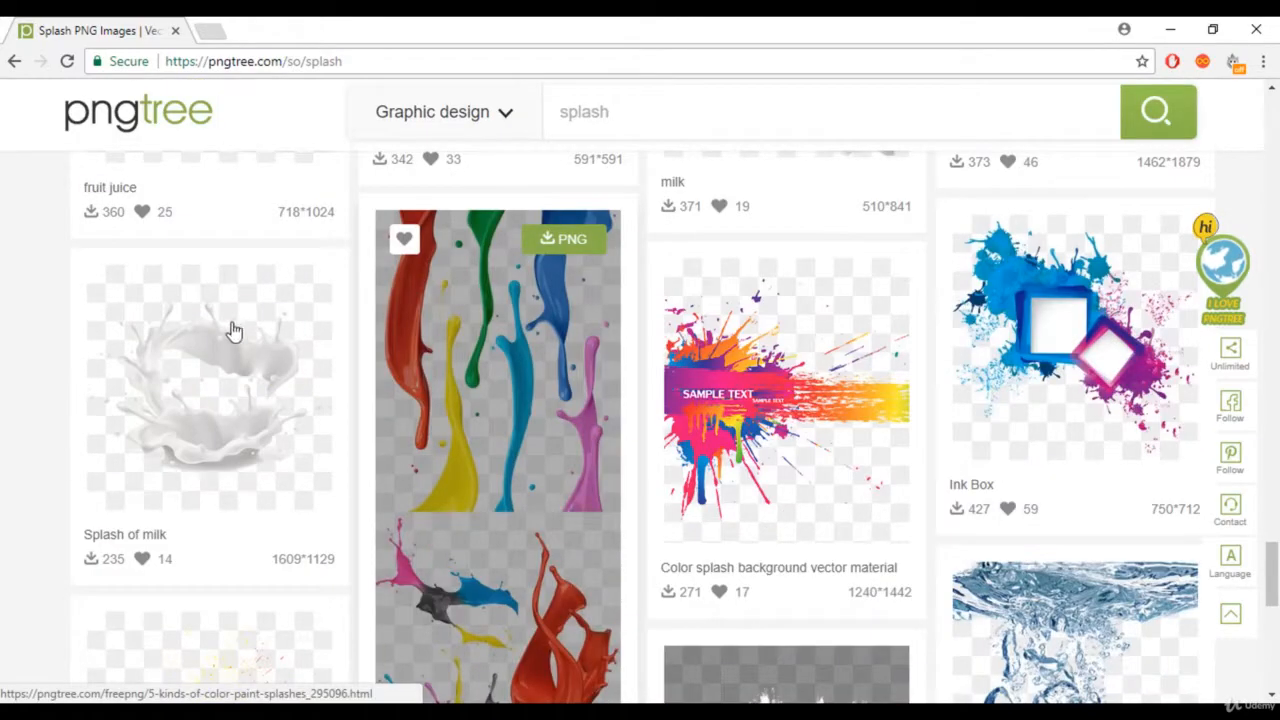
mouse_move(260, 434)
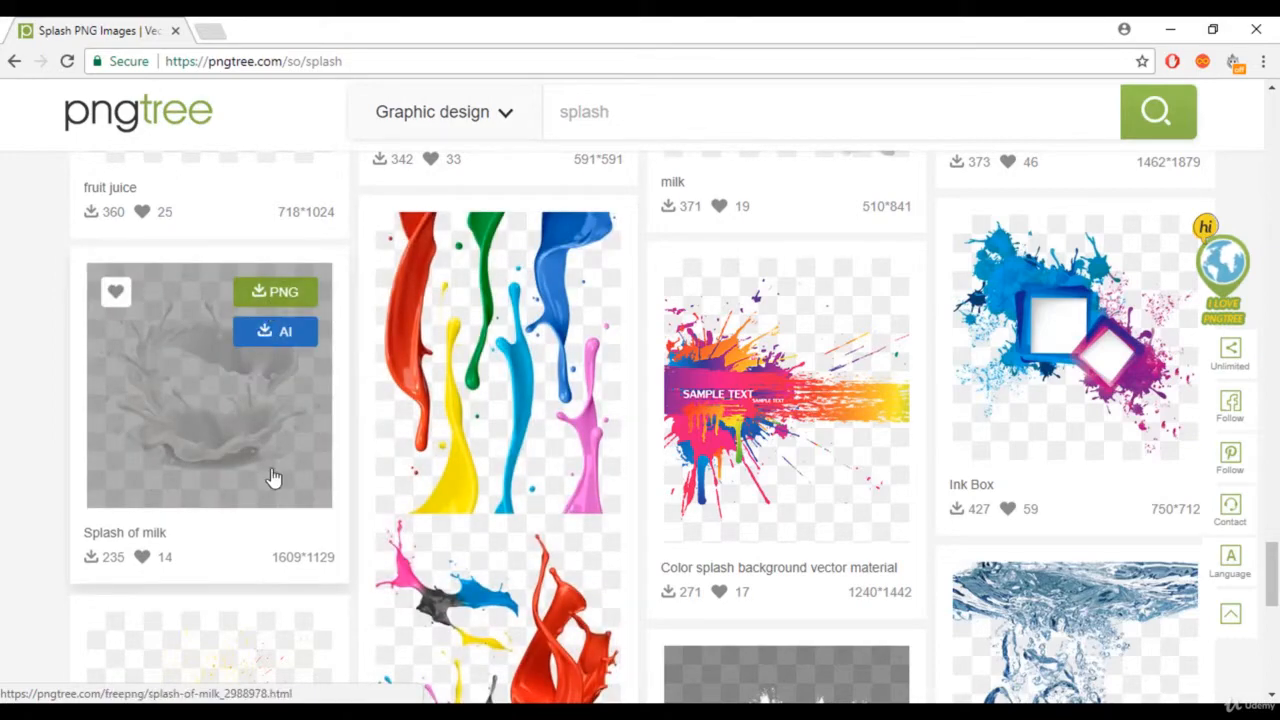
scroll(271, 477, "down", 5)
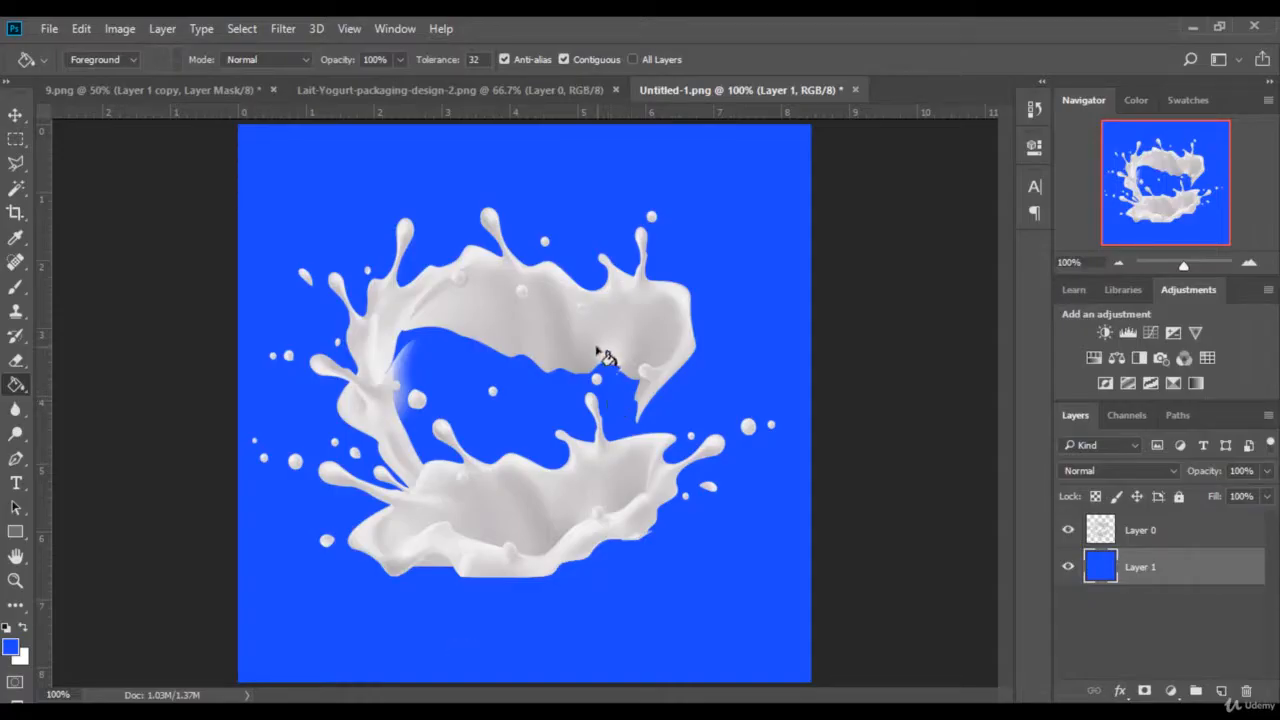
Switch to Photoshop, copy the milk splash layer from Untitled-1.png into 9.png, and place it beside the yogurt cup
left_click(17, 115)
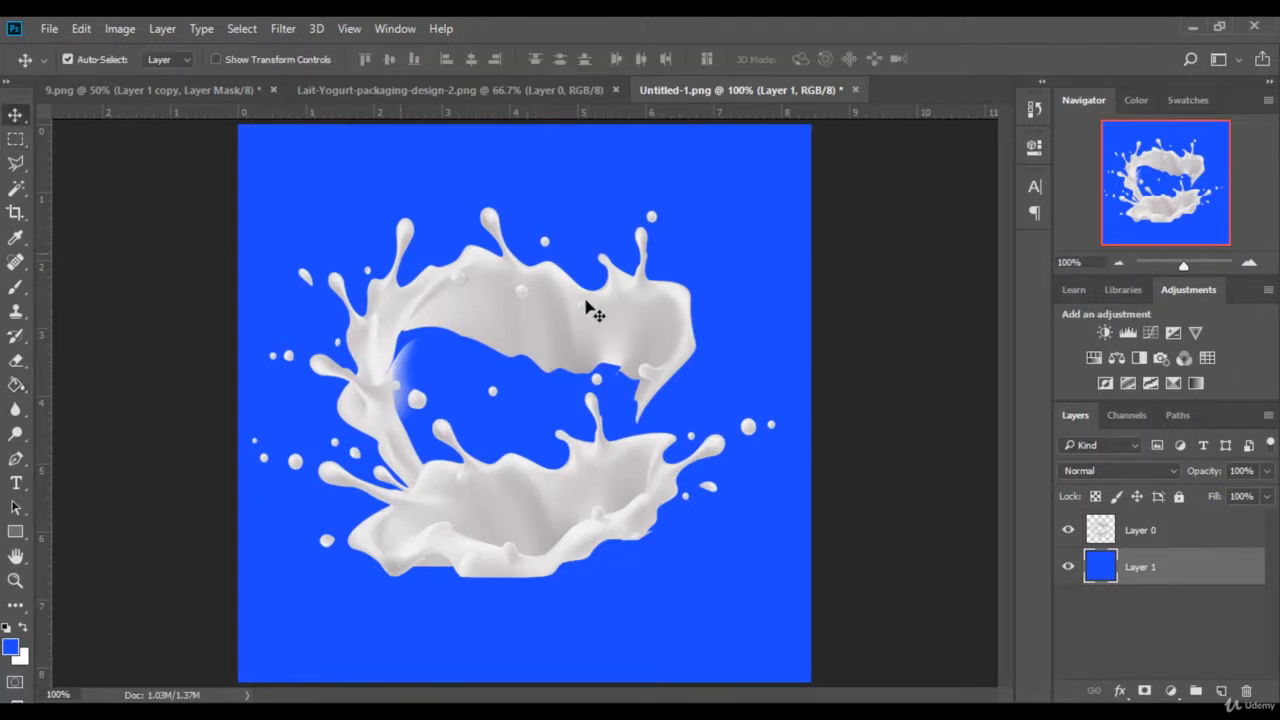
left_click(571, 331)
left_click_drag(571, 331, 759, 419)
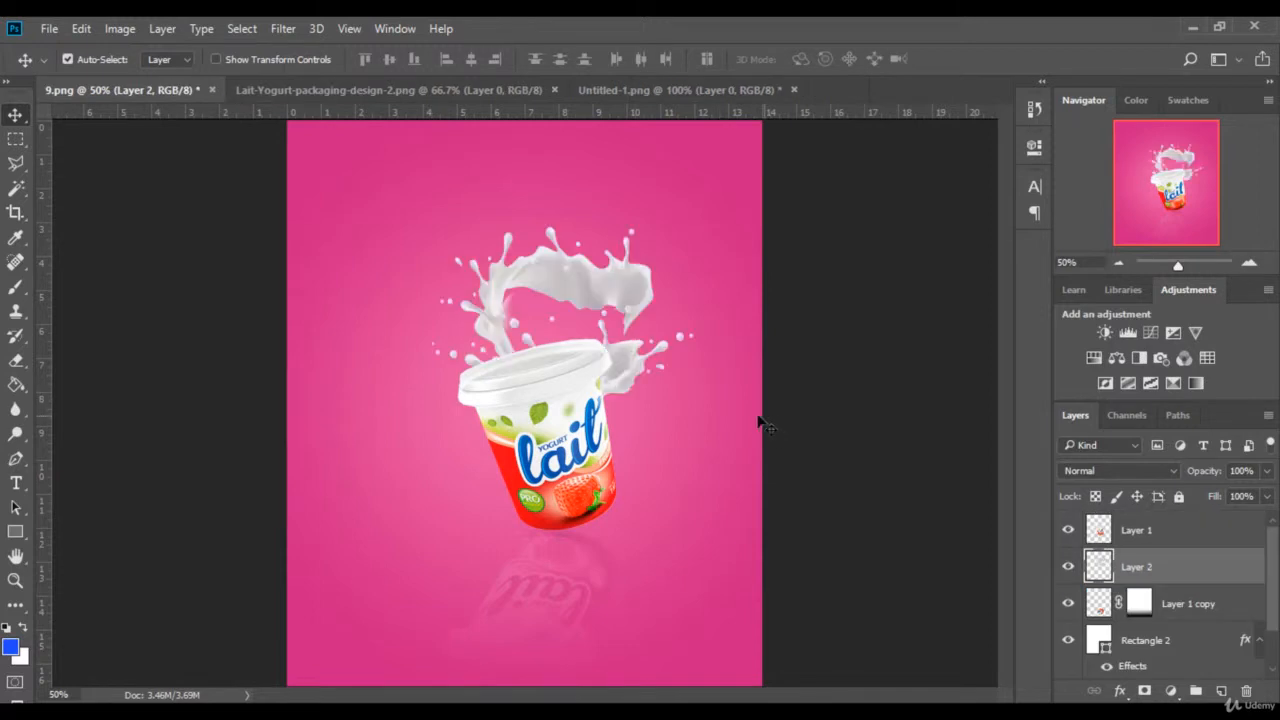
left_click_drag(630, 310, 485, 368)
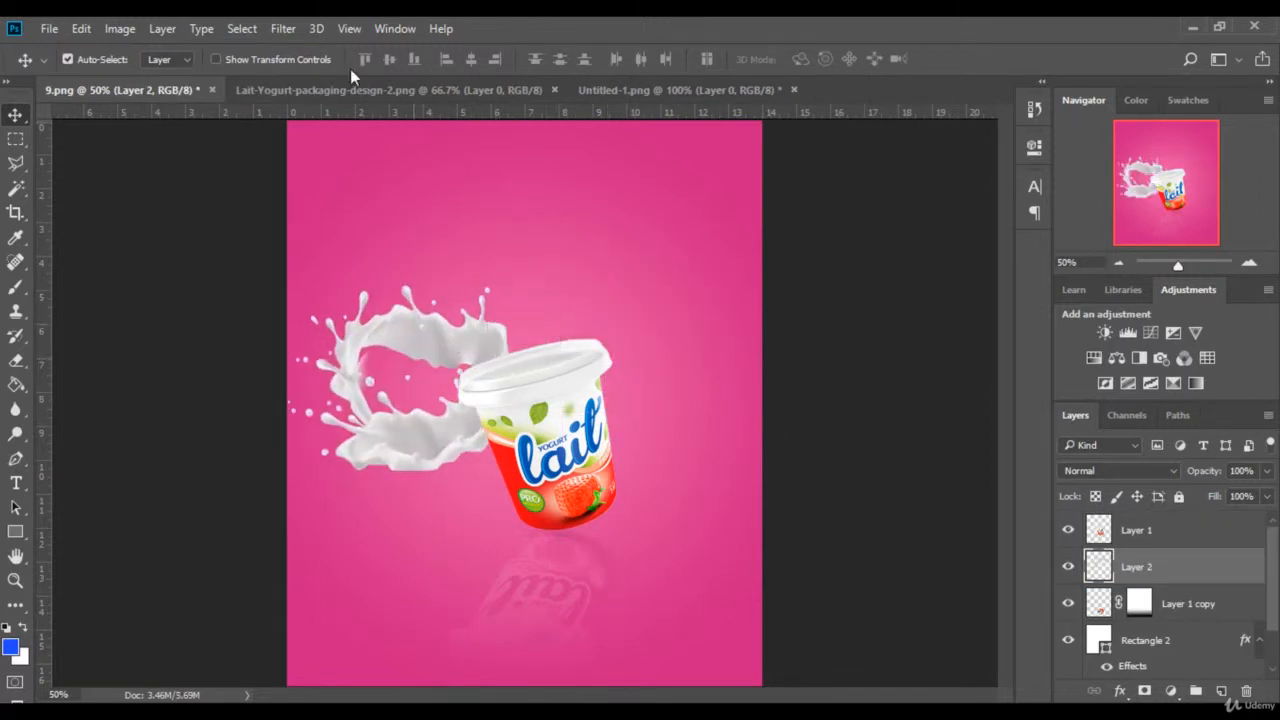
Stretch the milk splash to about 8 by 6.17 inches and move it above the cup's lid
mouse_move(550, 281)
left_mouse_down()
mouse_move(566, 251)
mouse_move(551, 257)
left_mouse_up()
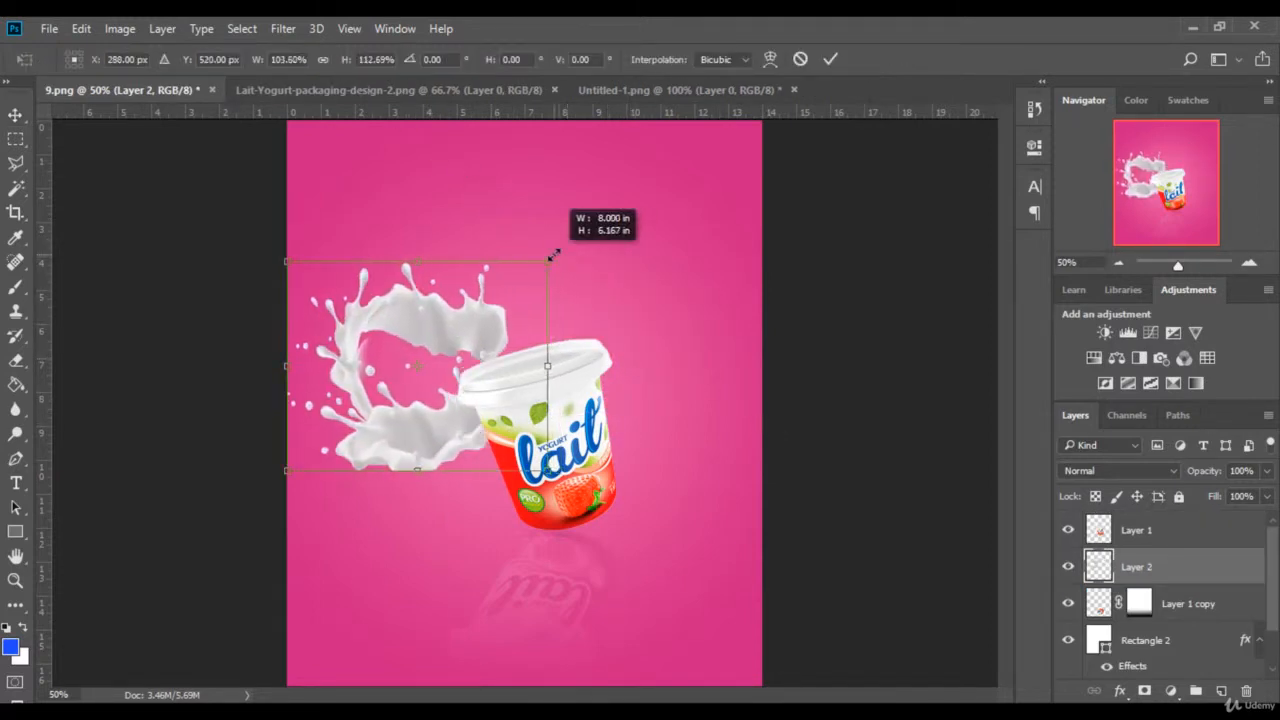
left_click_drag(475, 317, 565, 243)
left_click(830, 59)
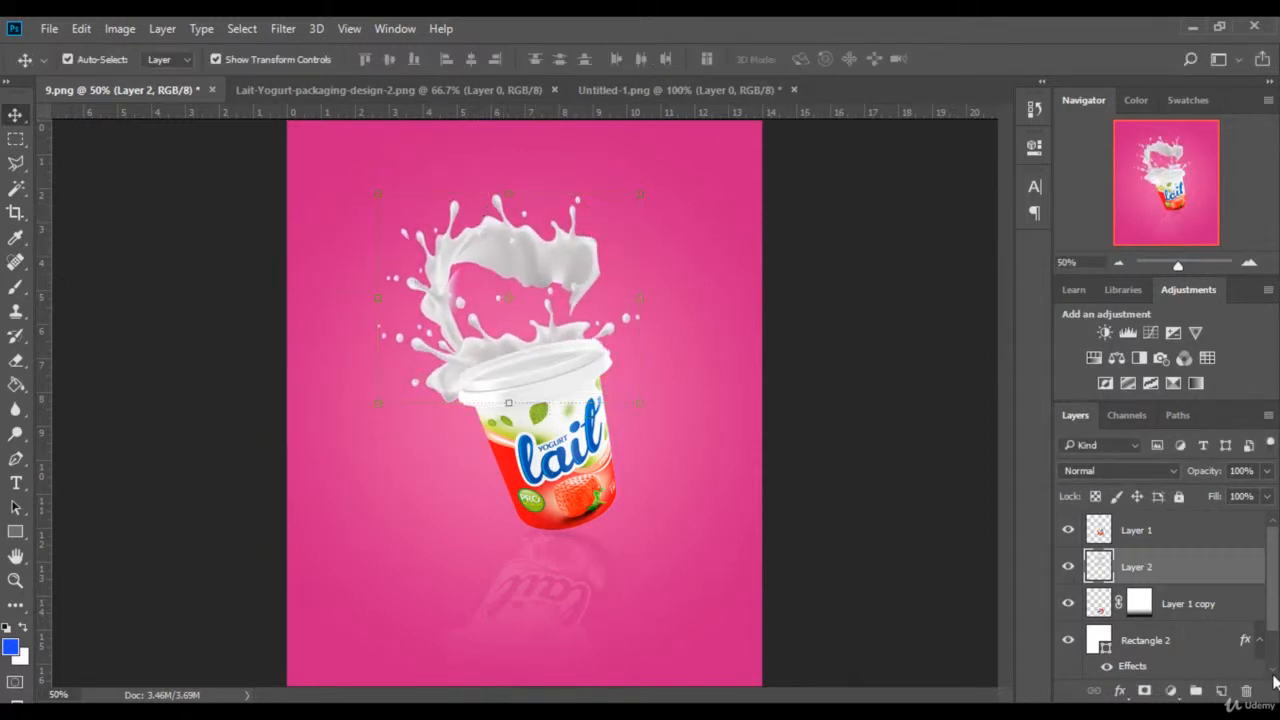
Bring Layer 2 in front of Layer 1 and shift the milk splash down over the cup's rim
left_click_drag(1192, 578, 1190, 525)
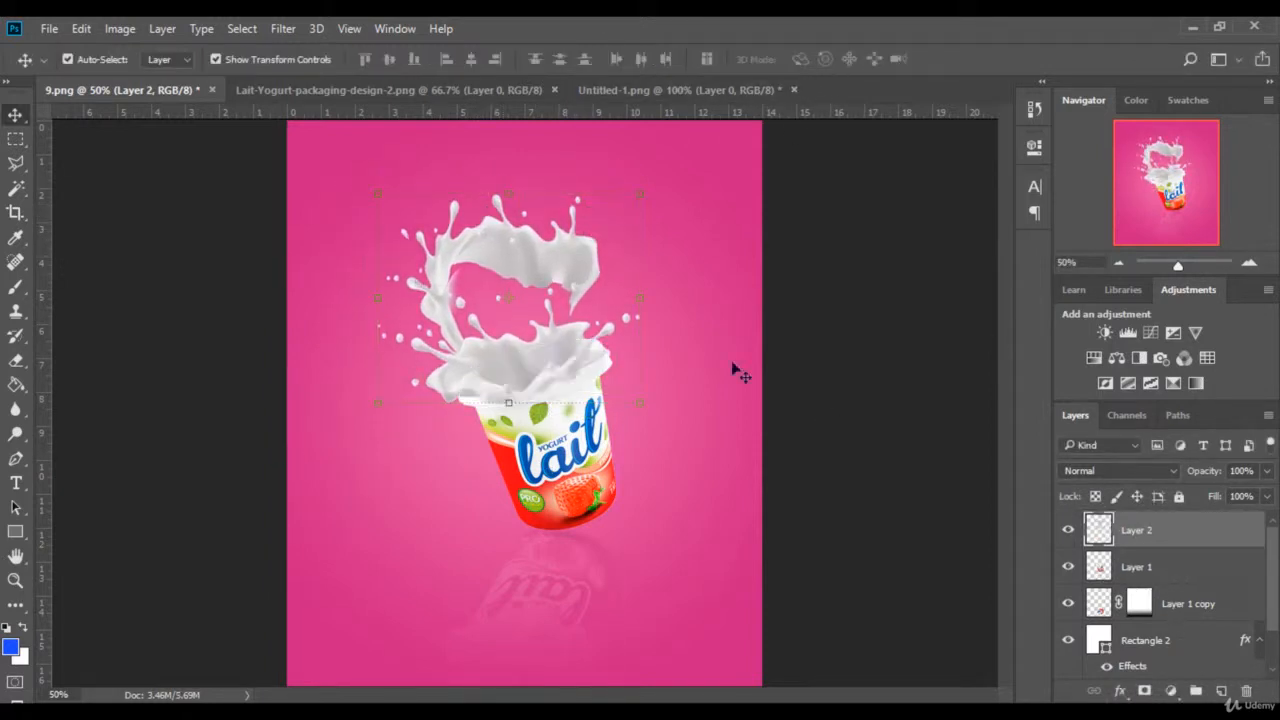
left_click_drag(546, 316, 562, 283)
left_click(1035, 110)
left_click(900, 357)
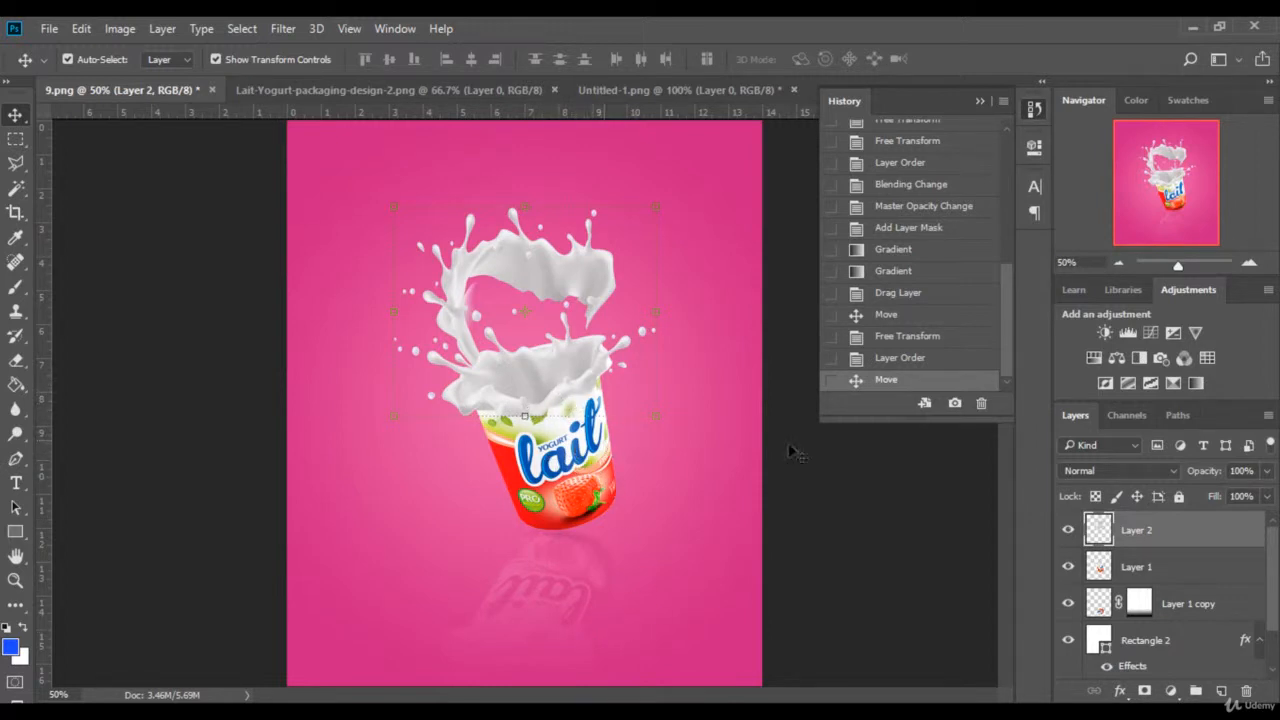
Widen the milk splash to about 101% so it covers more of the cup's right rim
left_click_drag(1177, 265, 1191, 265)
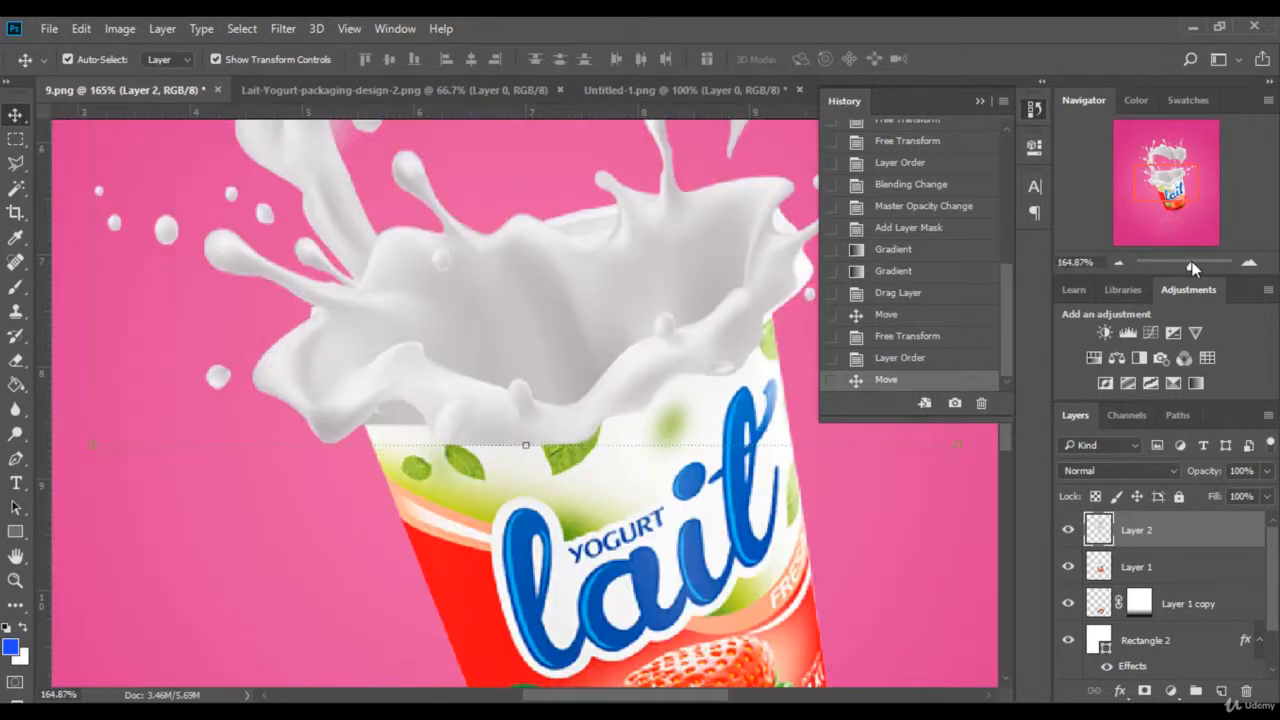
left_click_drag(645, 697, 690, 697)
scroll(600, 294, "up", 3)
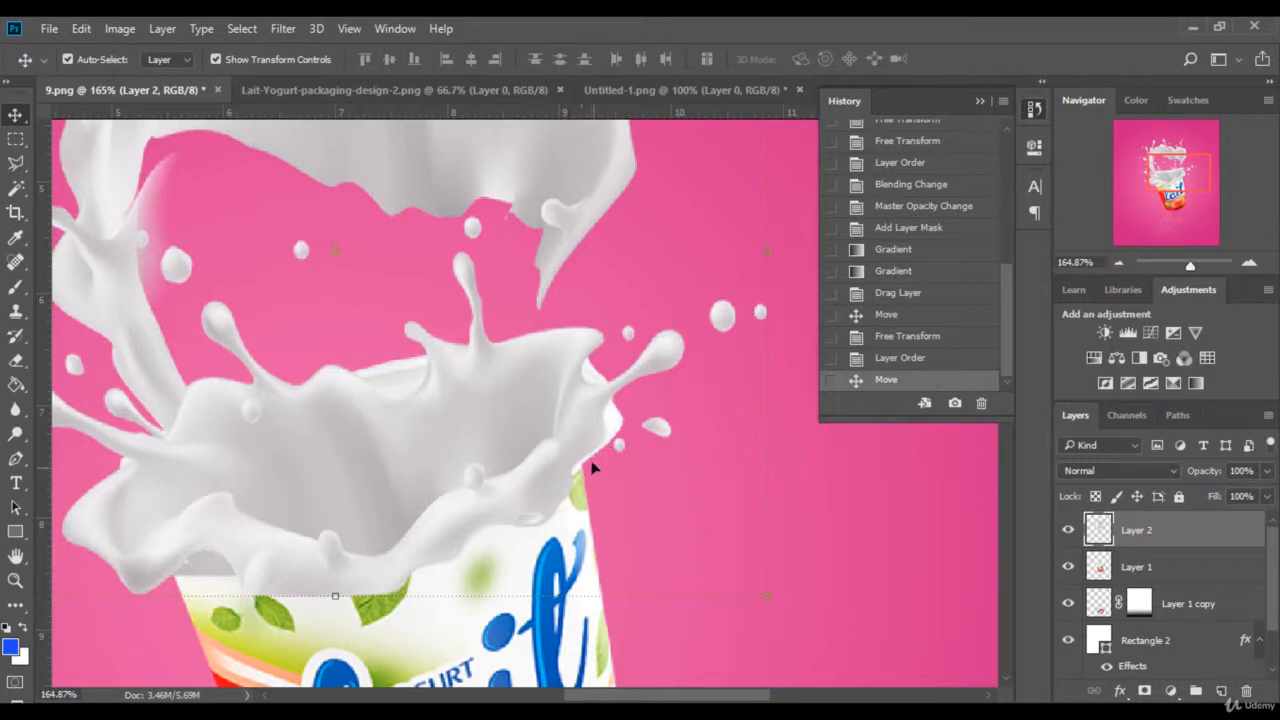
left_click_drag(771, 254, 777, 251)
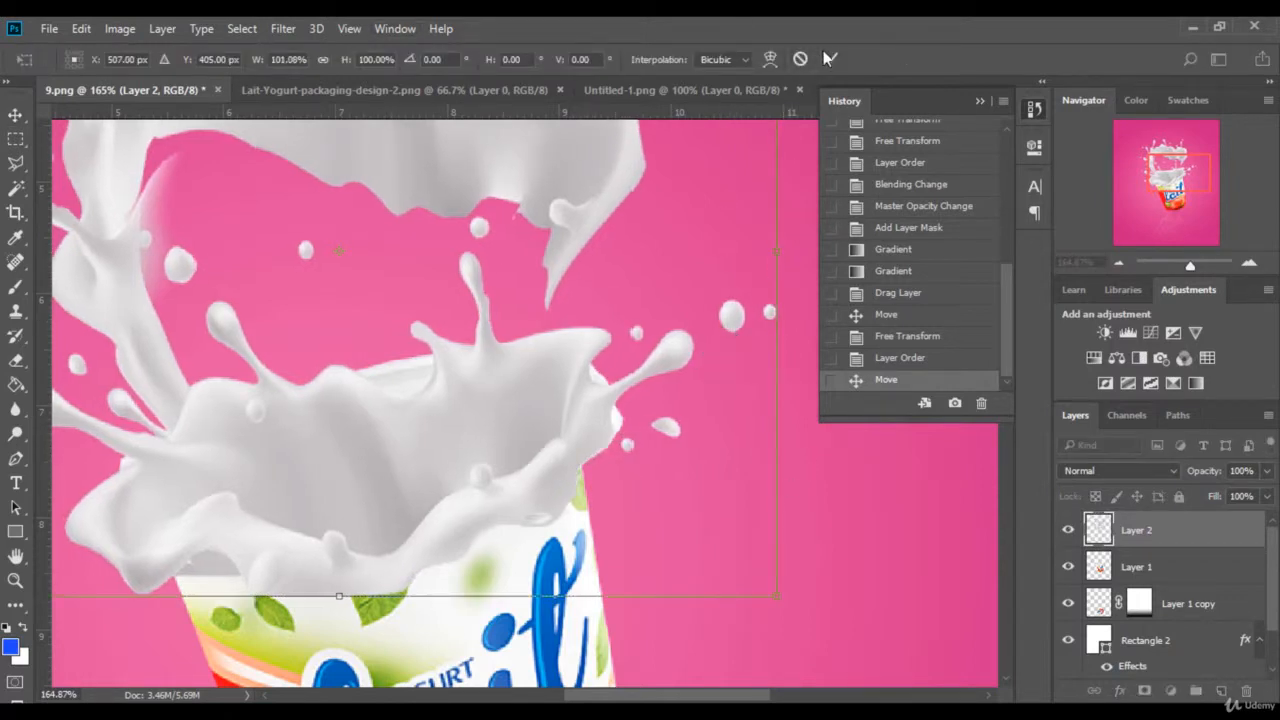
left_click(828, 58)
On Layer 1, outline the lid edge protruding right of the splash with the Polygonal Lasso, delete it, and deselect
left_click(1136, 566)
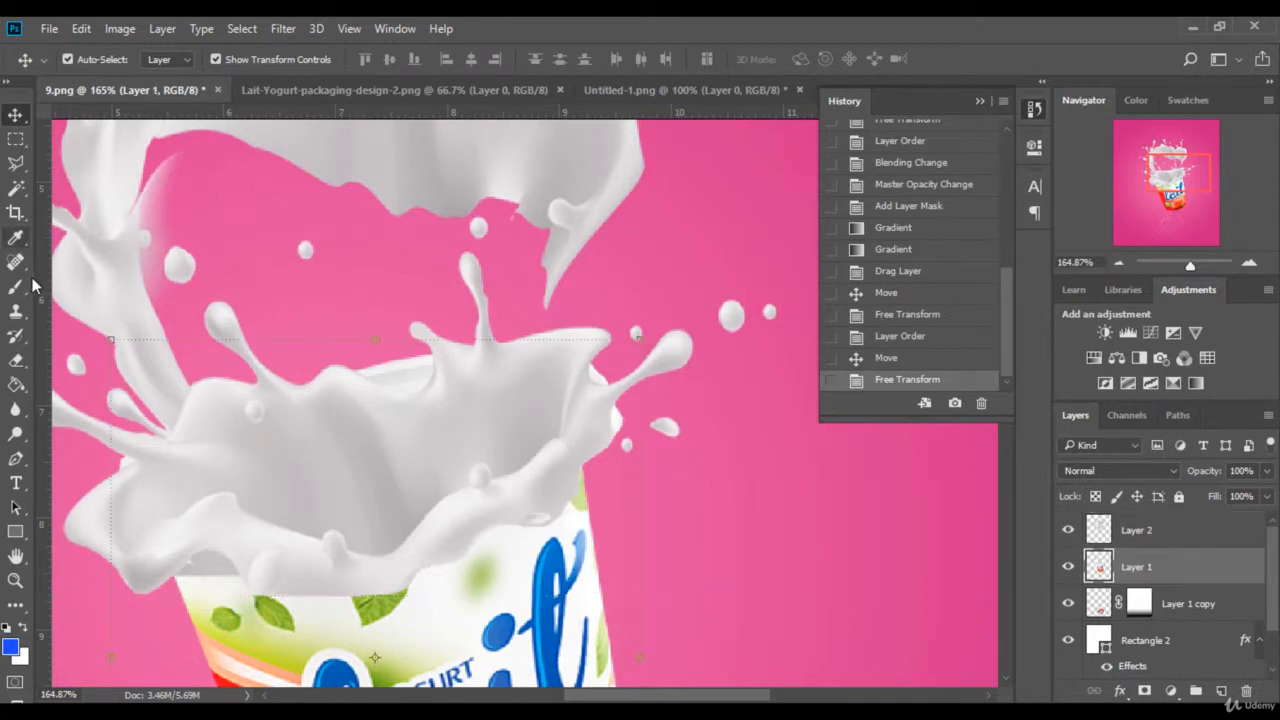
left_click(15, 162)
left_click(614, 443)
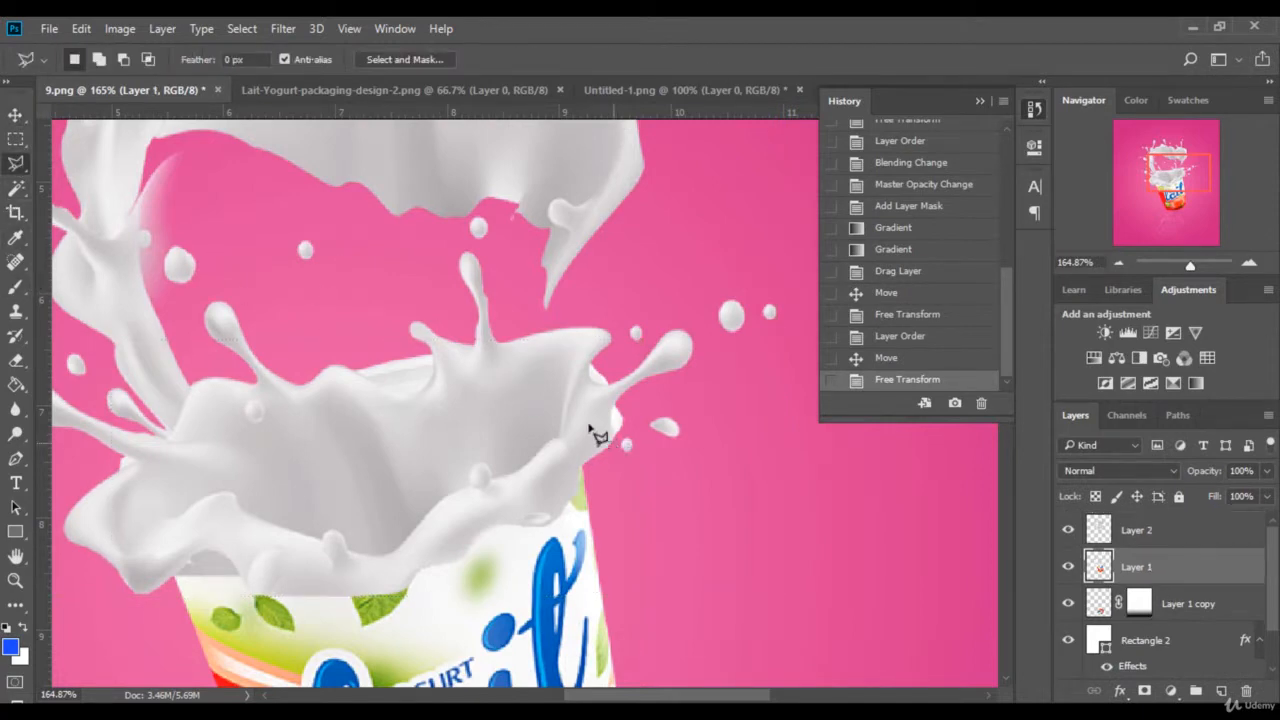
left_click(567, 388)
left_click(569, 329)
left_click(609, 321)
left_click(644, 376)
left_click(652, 440)
left_click(620, 446)
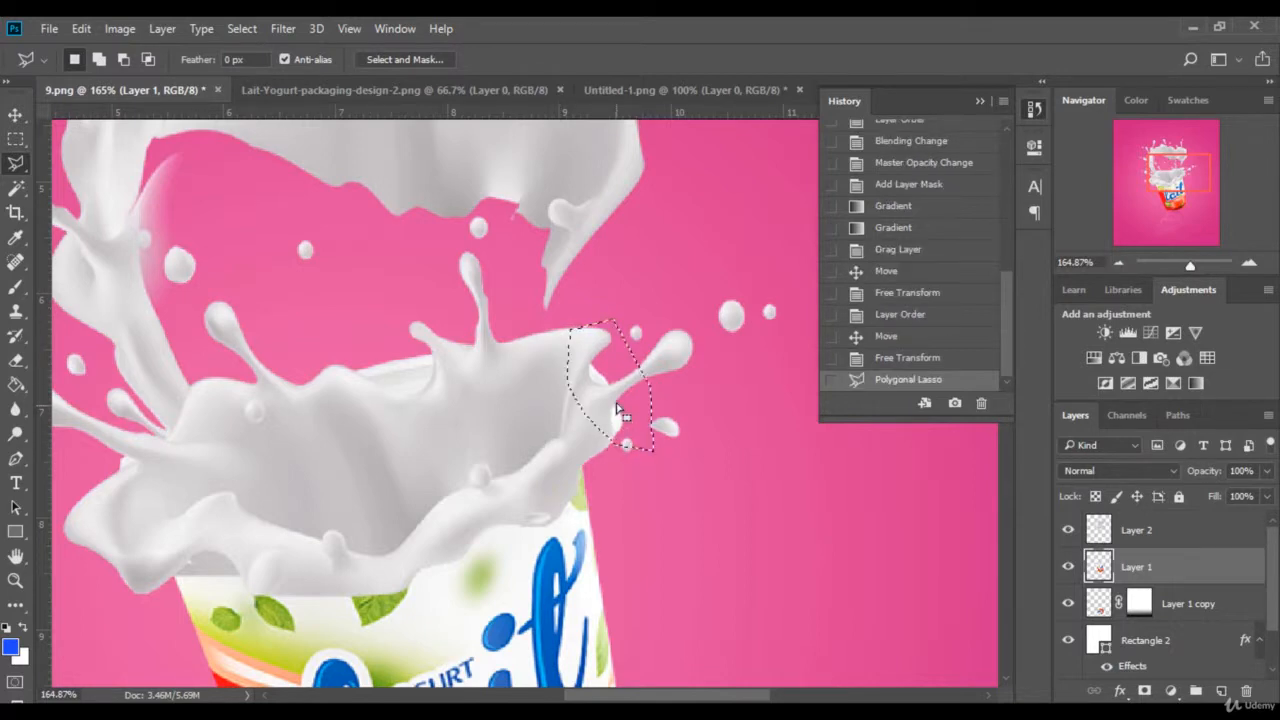
key("Delete")
key("Delete")
key("ctrl+d")
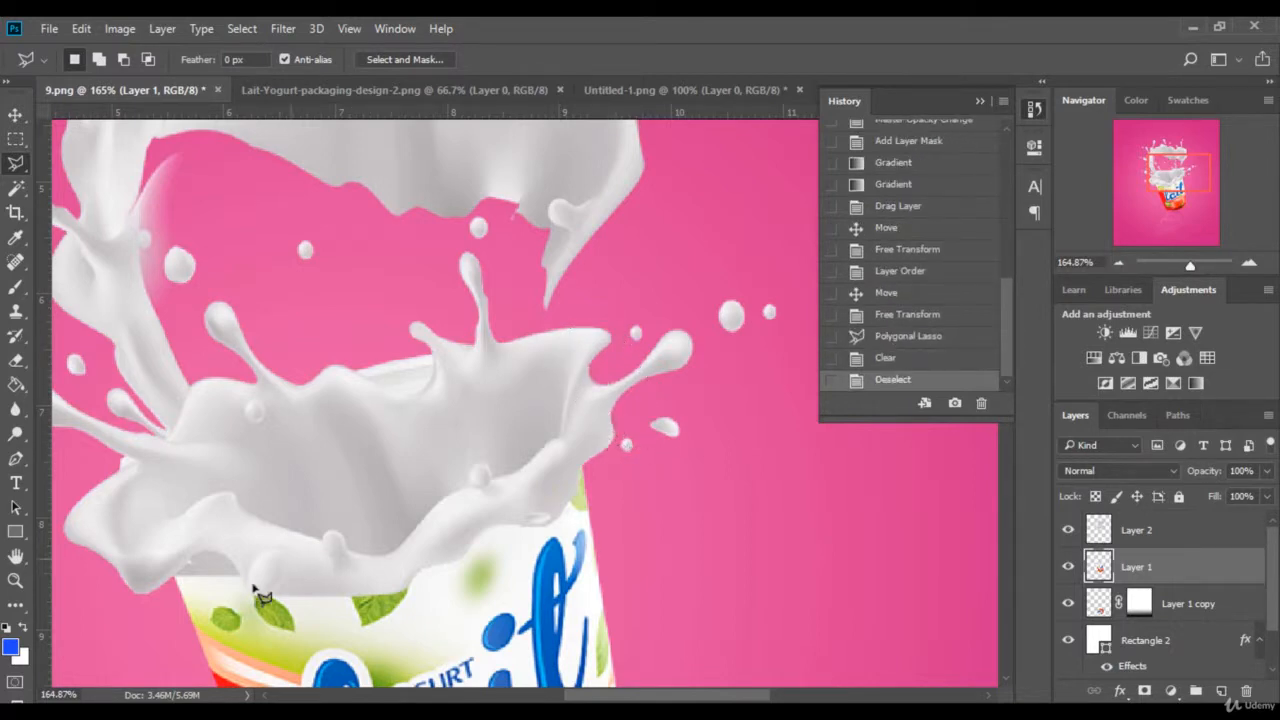
Outline the lid remnant at the splash's left edge with the Polygonal Lasso, delete it from Layer 1, and deselect
left_click(136, 456)
left_click(108, 443)
left_click(97, 470)
left_click(122, 486)
double_click(126, 490)
key("Delete")
key("ctrl+d")
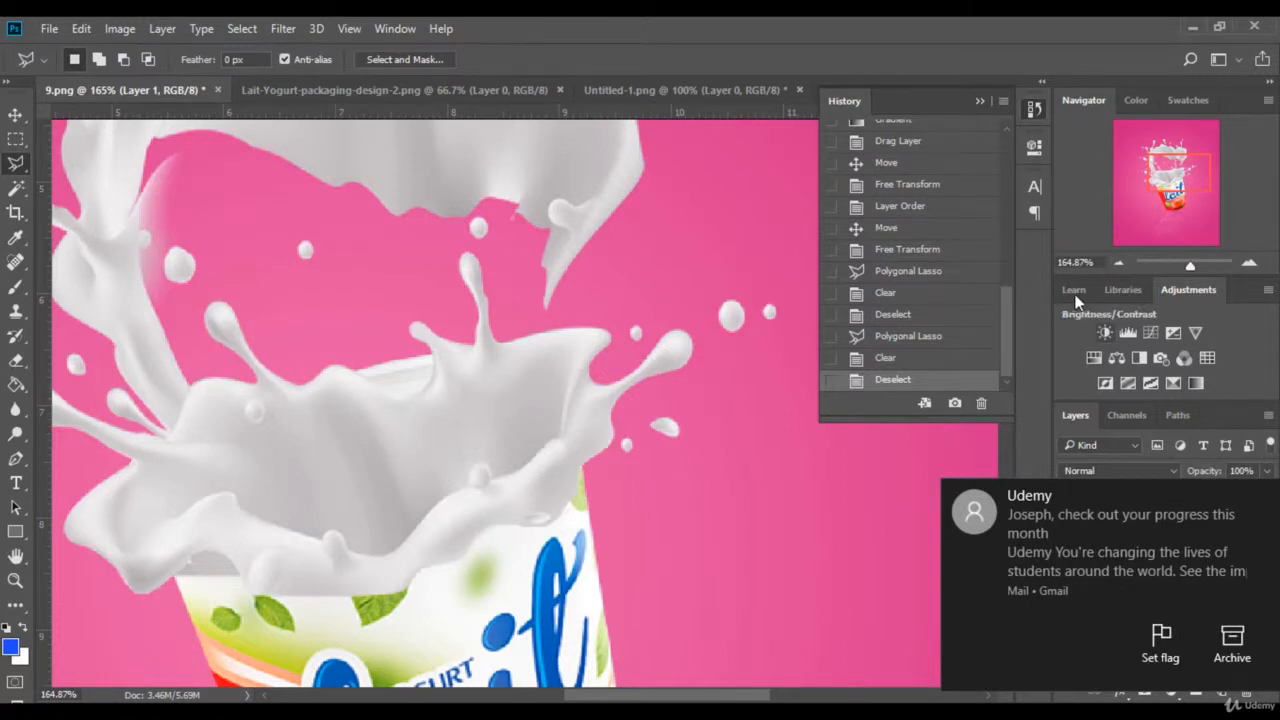
Outline the back lid edge showing above the splash with the Polygonal Lasso, delete it from Layer 1, and deselect
left_click(462, 385)
left_click(378, 411)
left_click(313, 370)
left_click(378, 322)
left_click(418, 318)
left_click(460, 350)
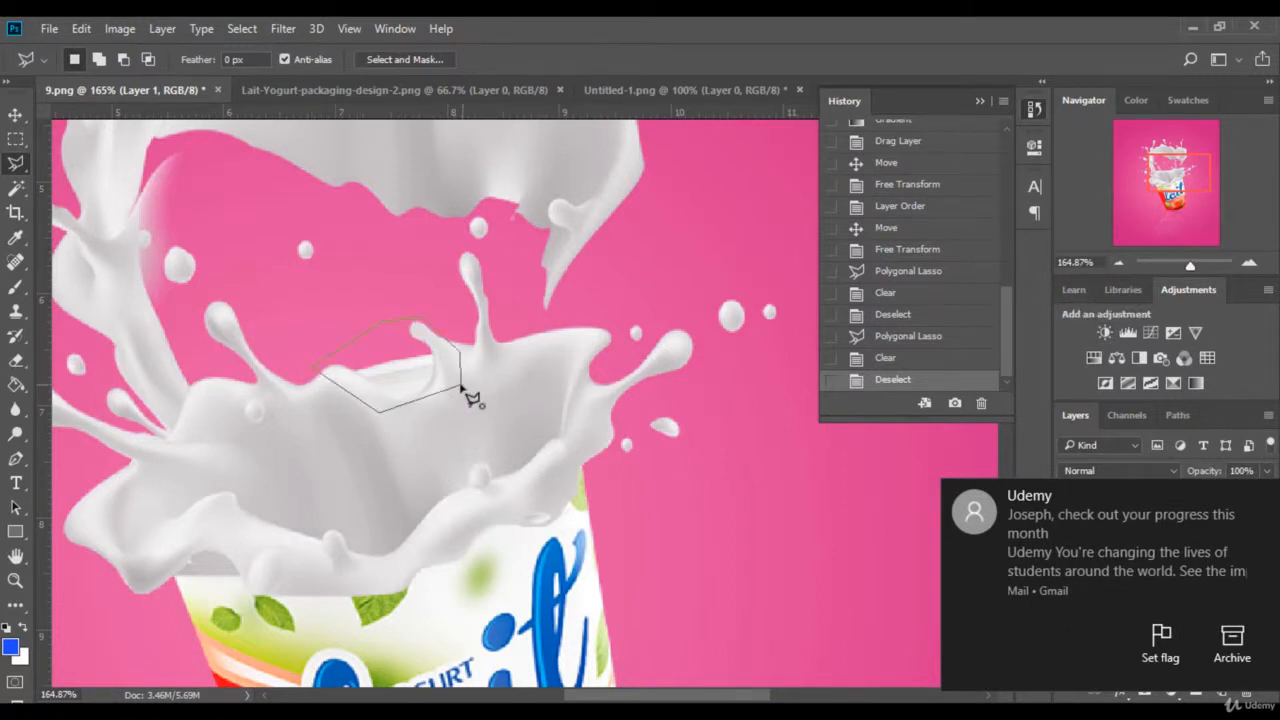
left_click(462, 382)
key("Delete")
key("ctrl+d")
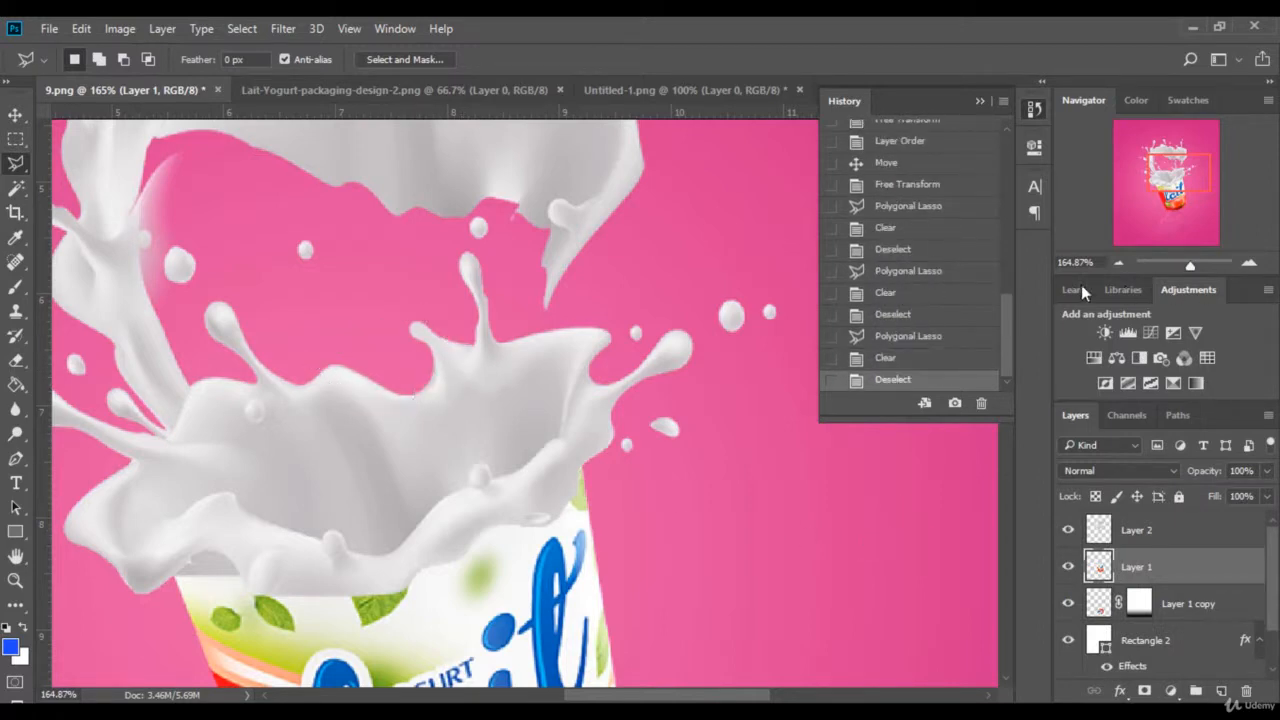
left_click_drag(1095, 262, 1058, 262)
type("50")
key("Return")
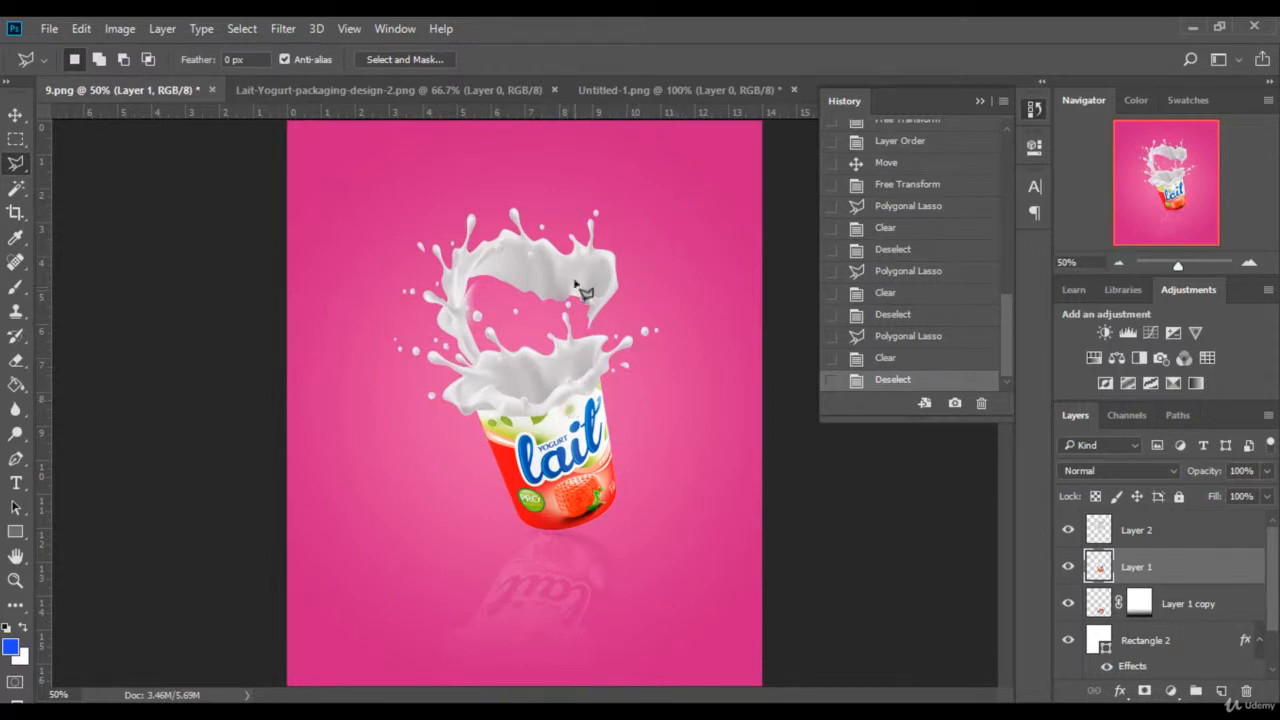
left_click(114, 31)
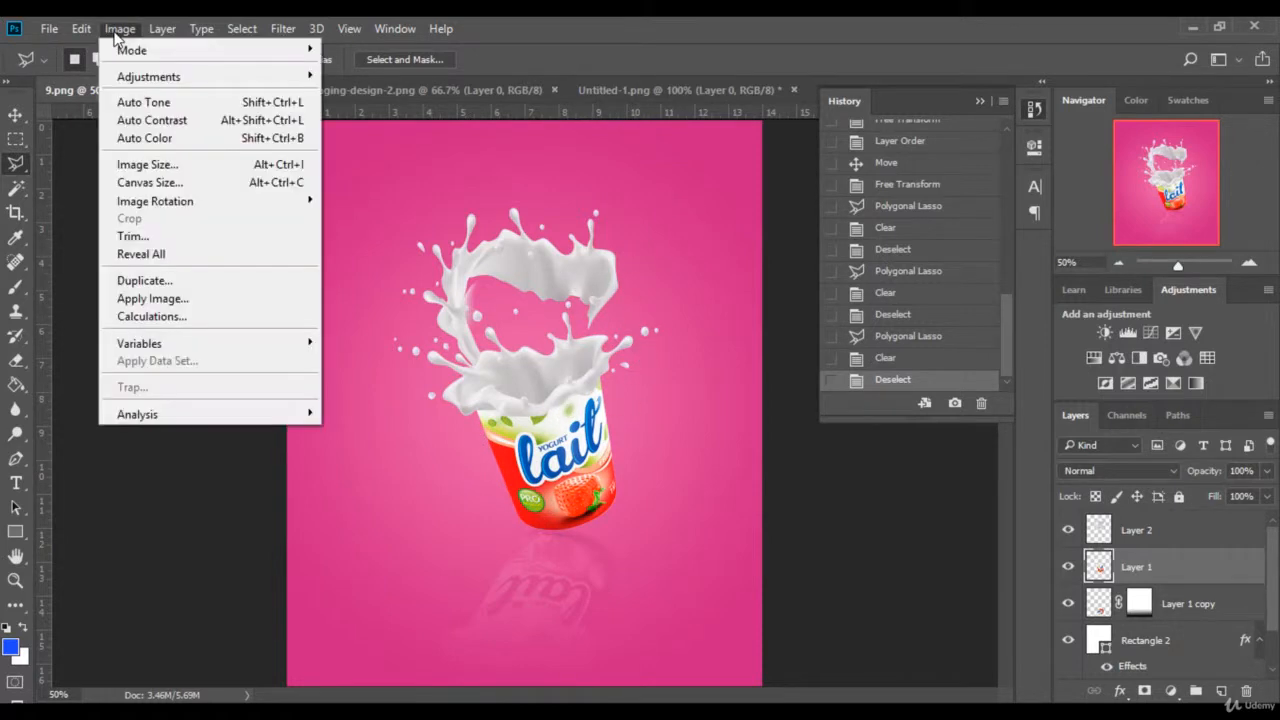
mouse_move(183, 77)
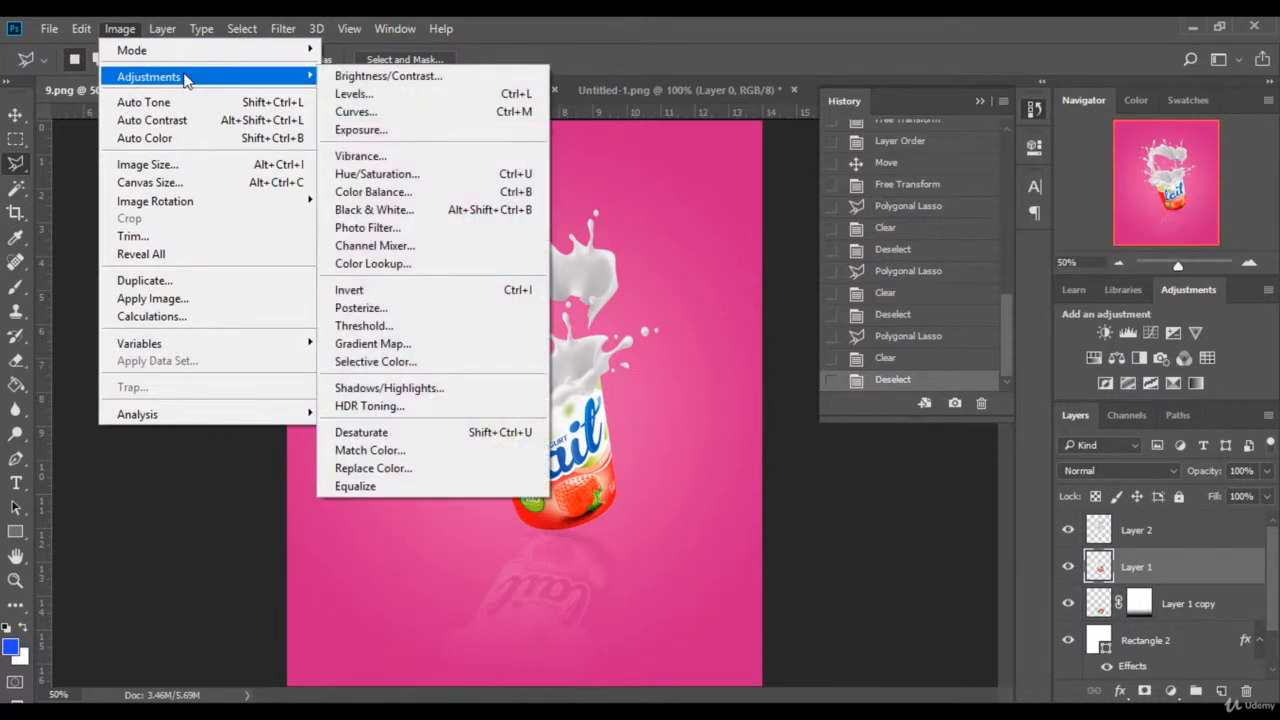
left_click(404, 180)
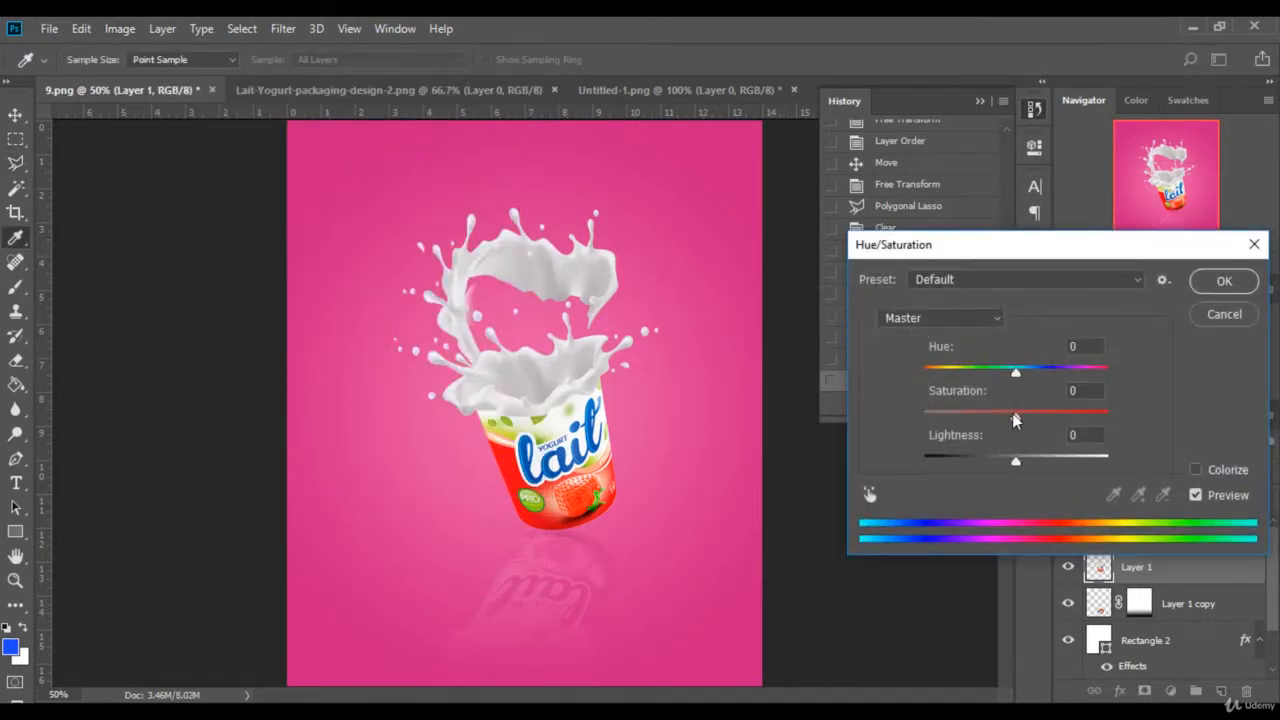
left_click_drag(1014, 417, 1071, 420)
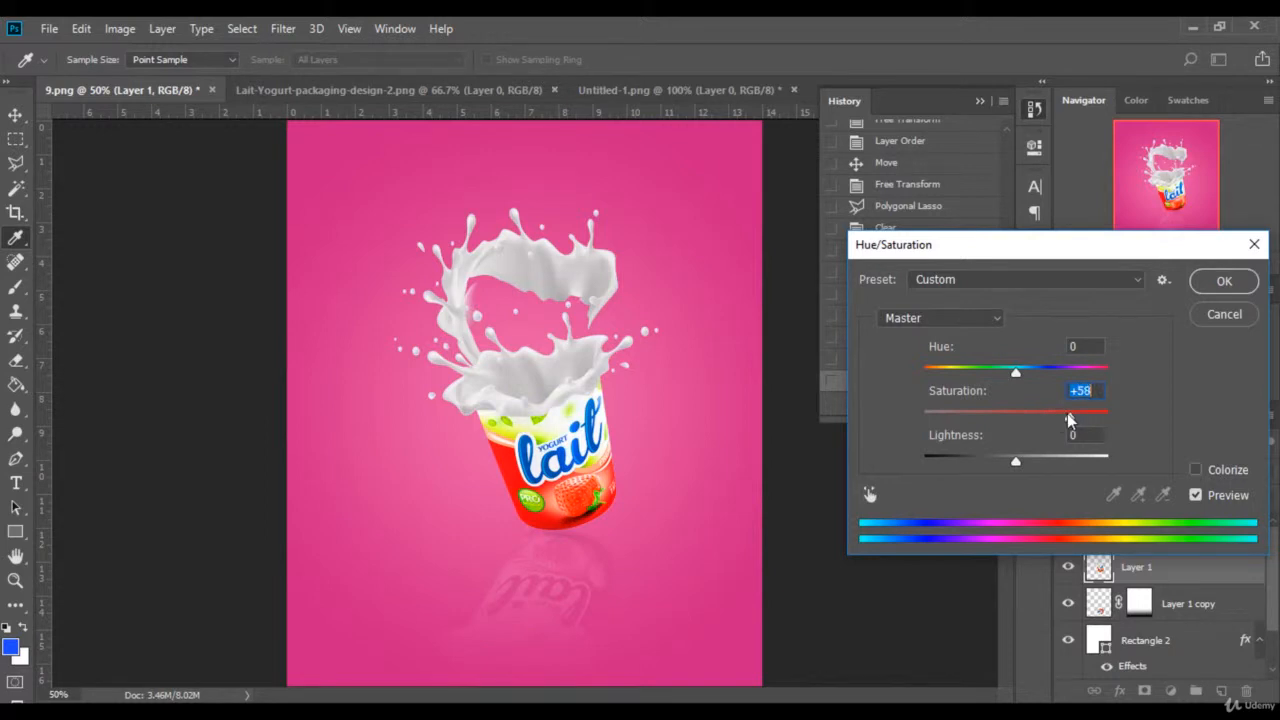
left_click(1226, 315)
Select the milk splash on Layer 2 and raise its saturation to +50 with Hue/Saturation
key("v")
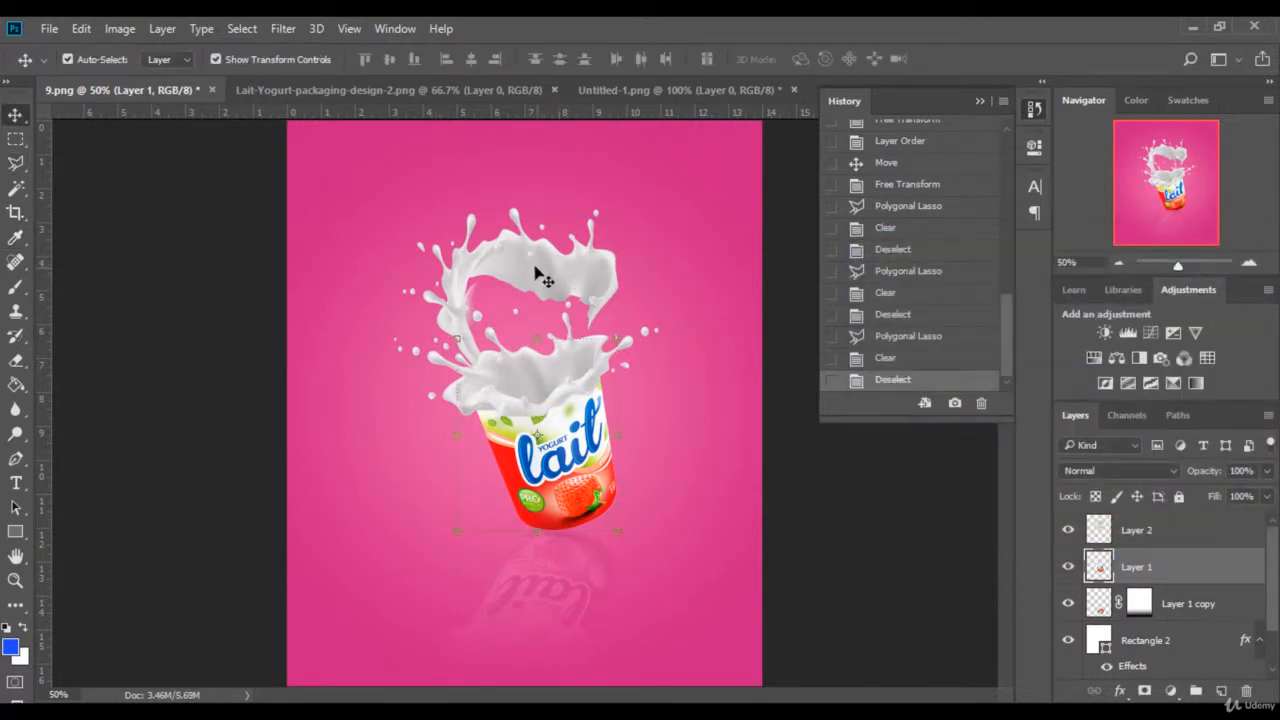
left_click(548, 274)
left_click(120, 28)
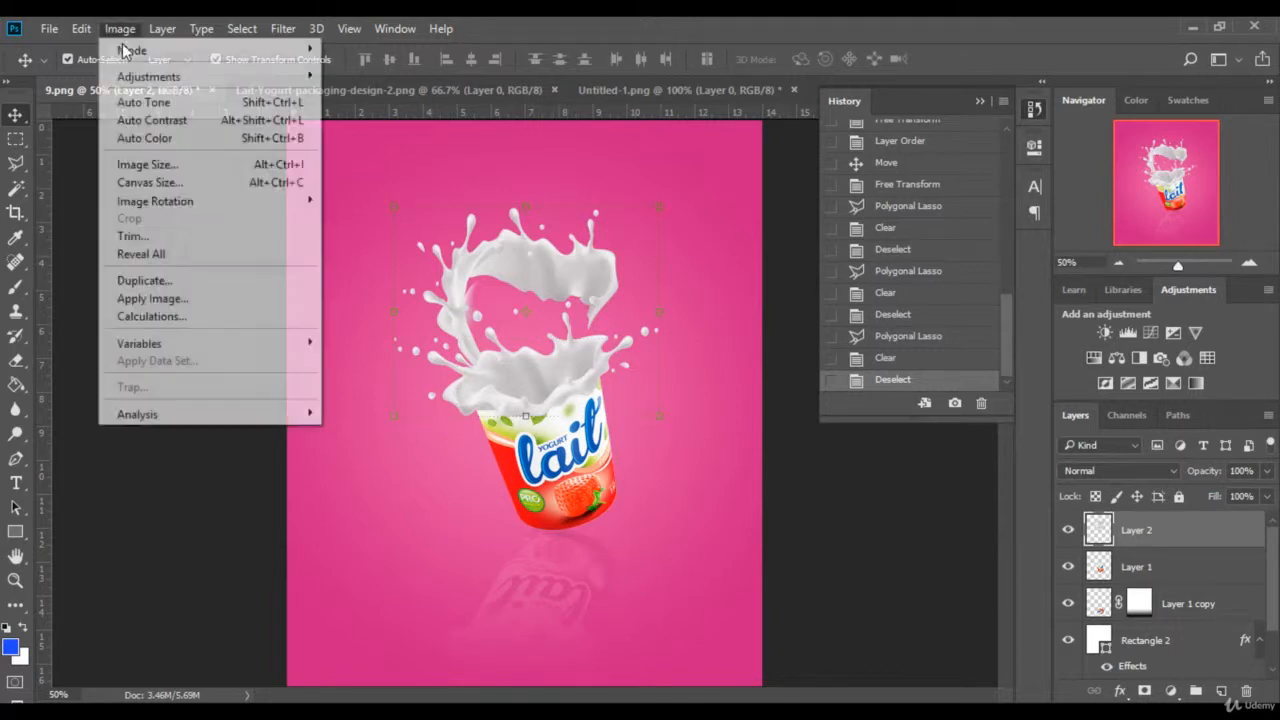
mouse_move(290, 77)
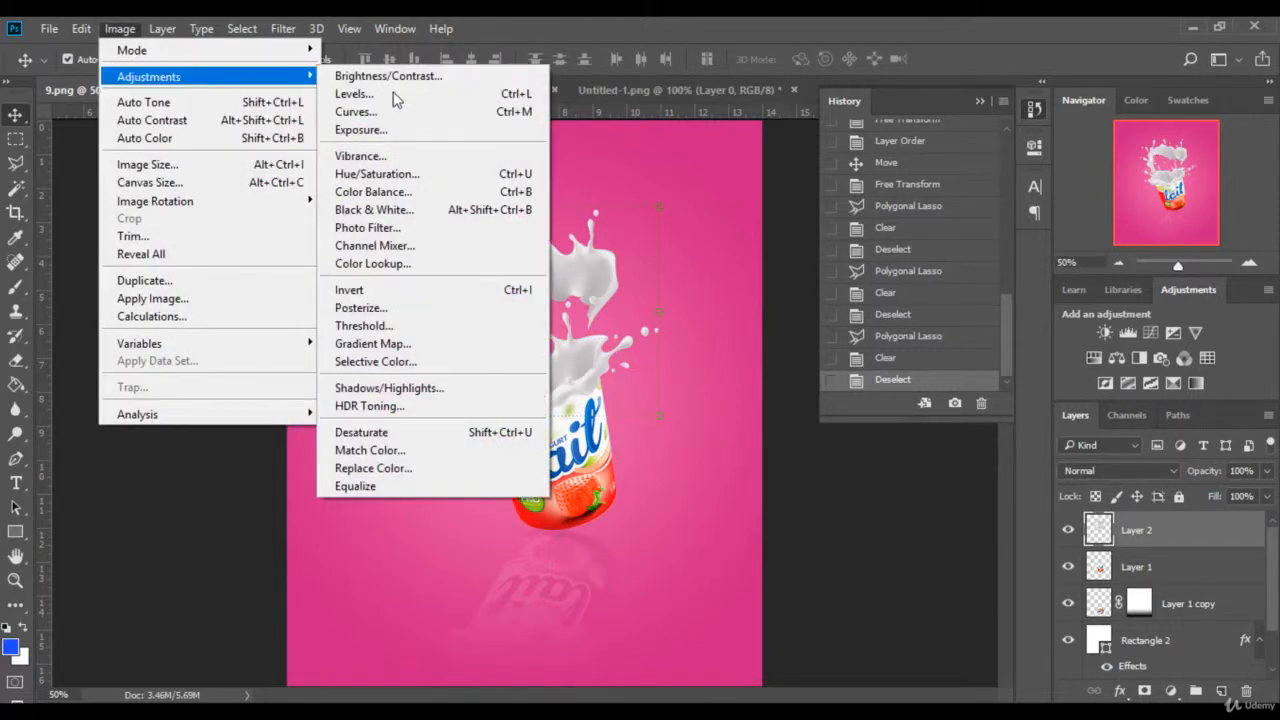
left_click(440, 176)
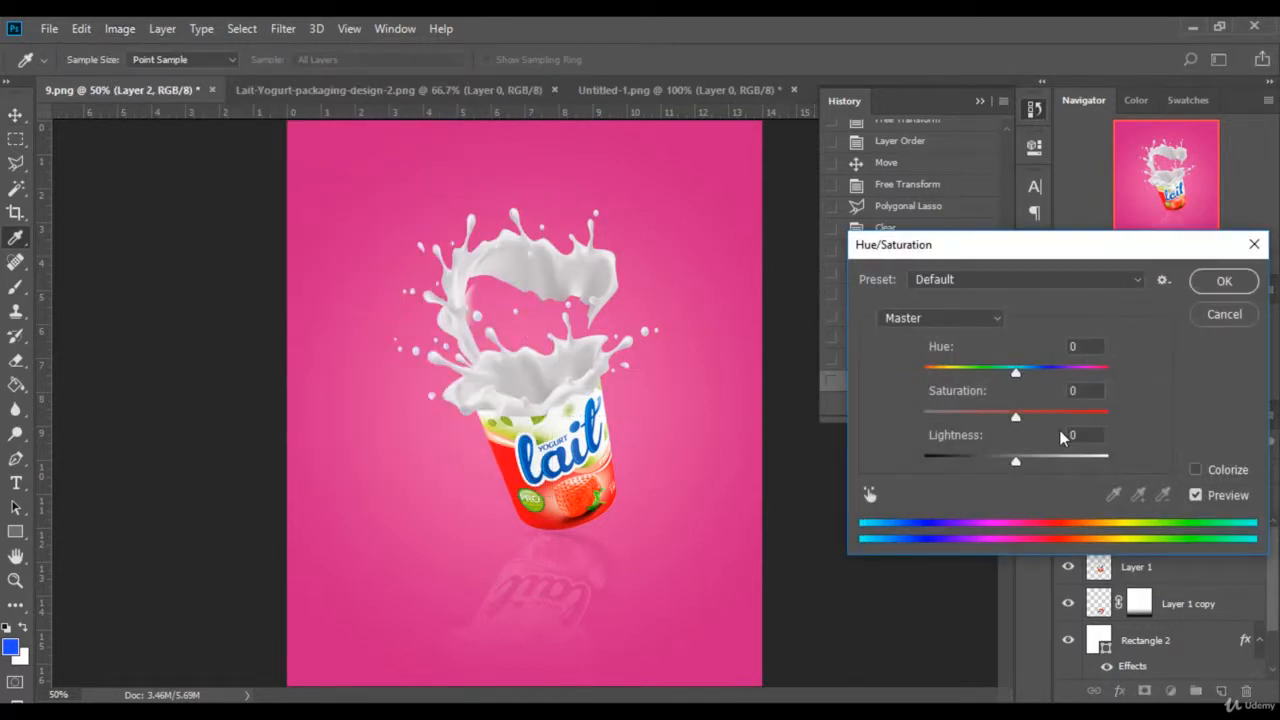
left_click_drag(1018, 417, 1036, 417)
left_click_drag(1062, 406, 1061, 406)
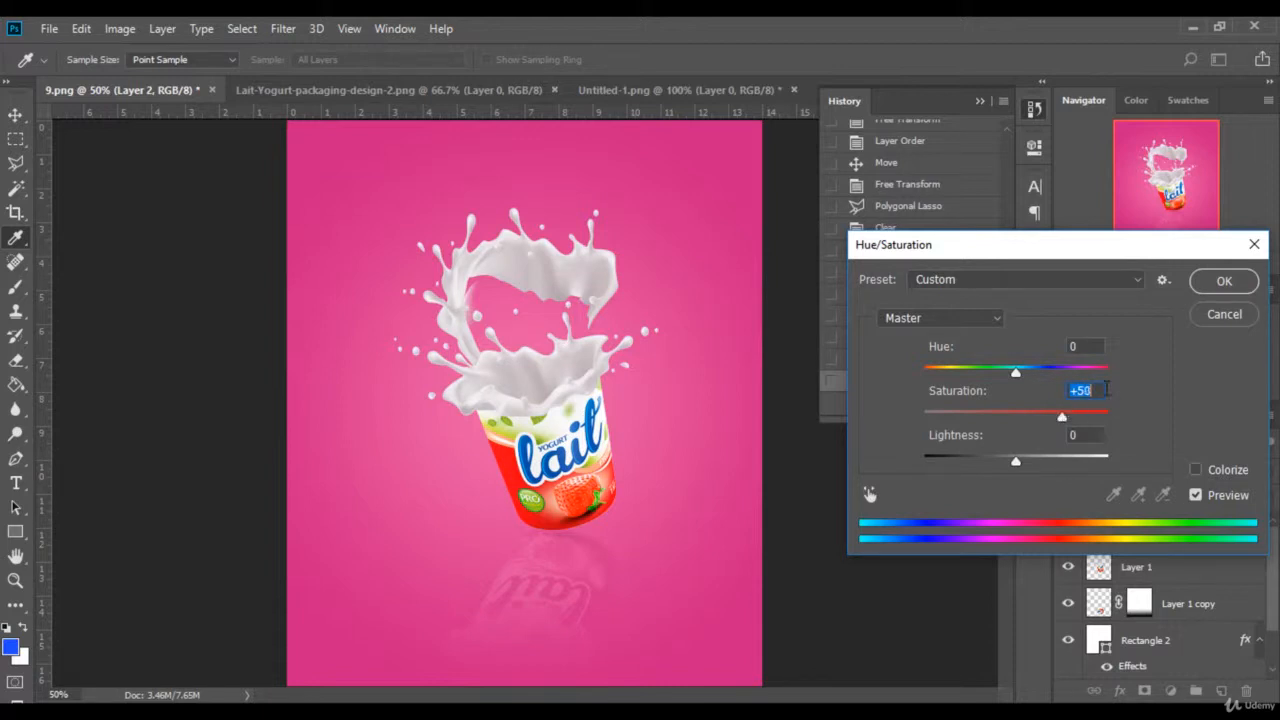
left_click(1224, 281)
Tint the milk splash on Layer 2 pink with Color Balance, shifting the midtones strongly toward red and magenta
left_click(125, 33)
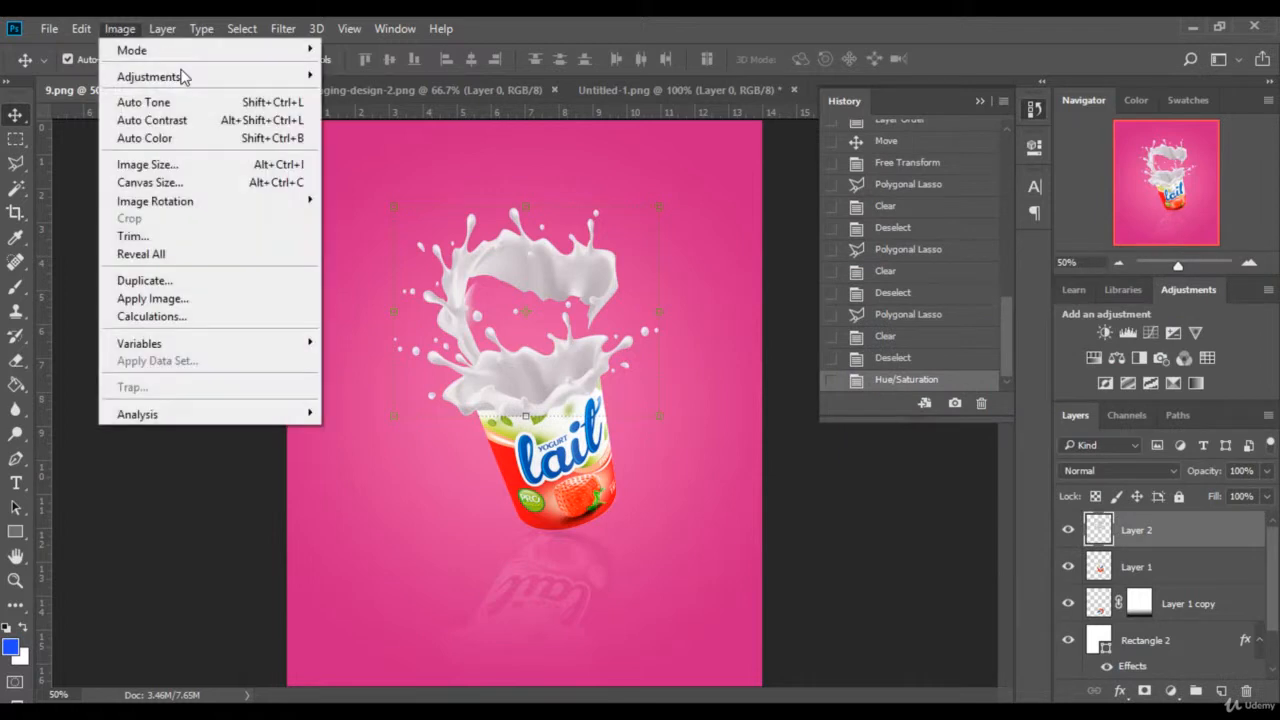
mouse_move(183, 76)
left_click(404, 191)
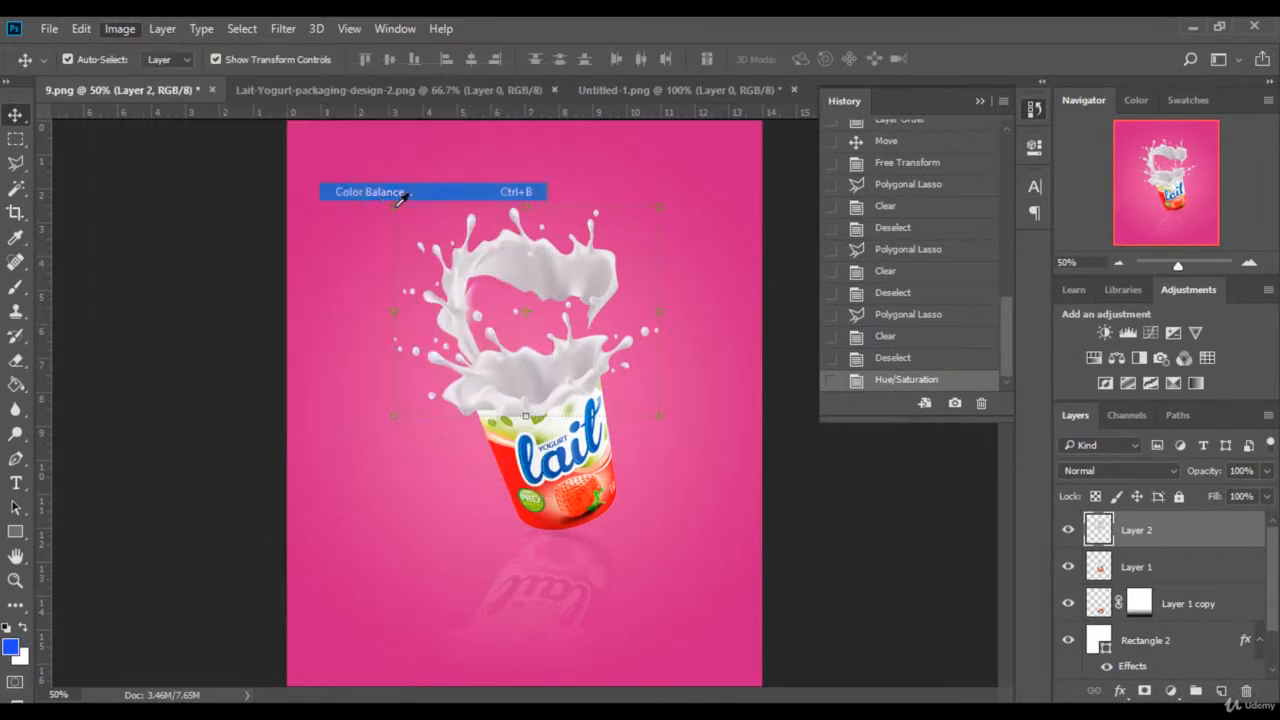
left_click_drag(886, 296, 967, 260)
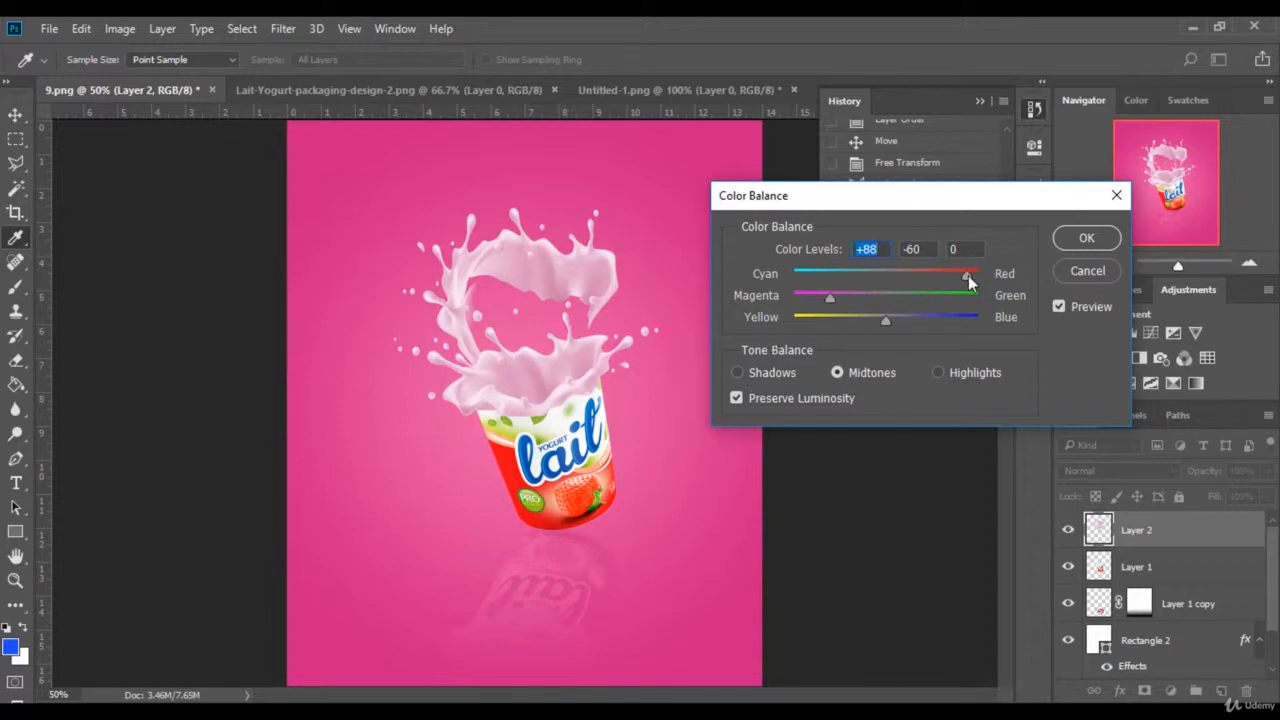
left_click_drag(994, 270, 994, 270)
left_click_drag(828, 296, 815, 296)
left_click(1086, 241)
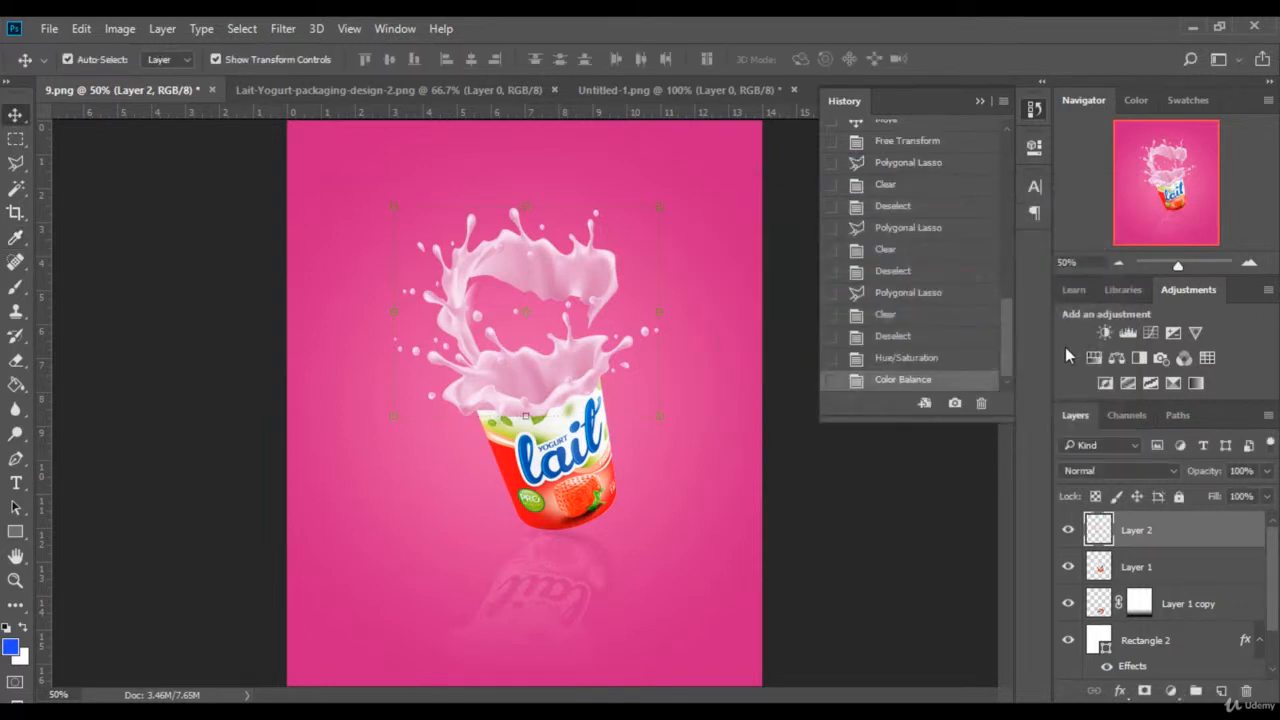
Deepen the milk splash's shadows slightly with Levels by raising the black input level on Layer 2
left_click(120, 29)
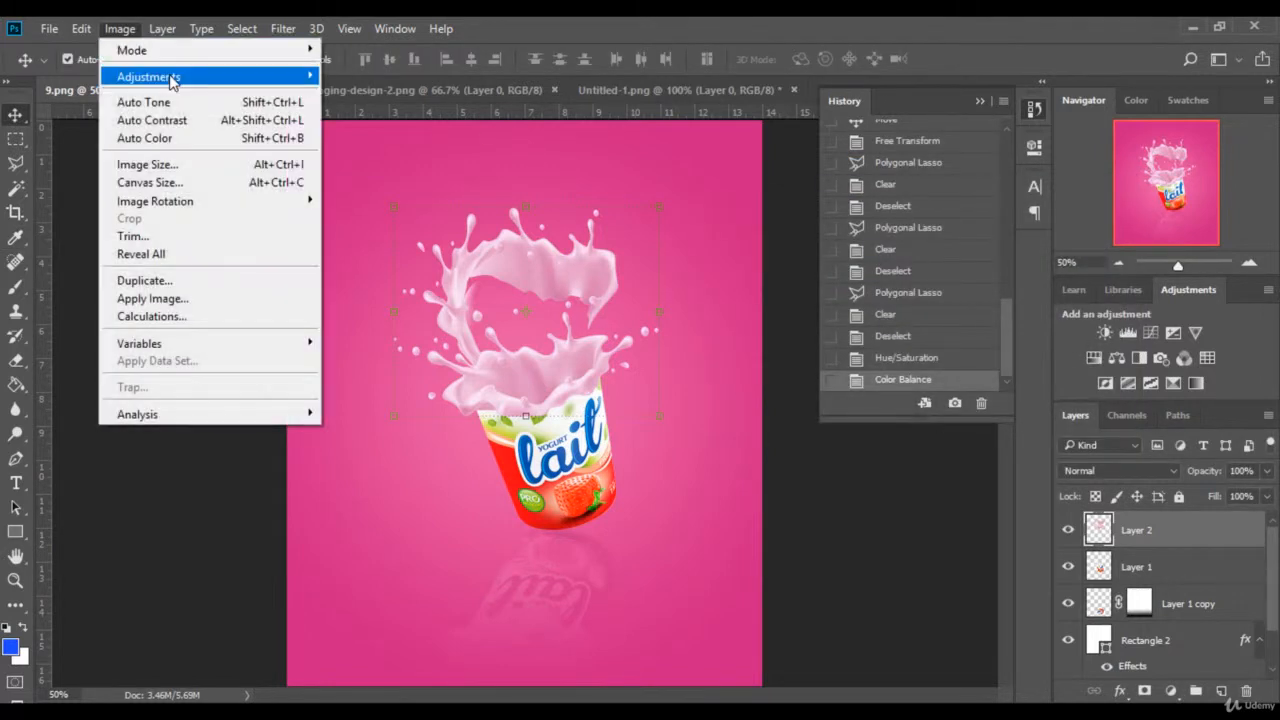
mouse_move(172, 82)
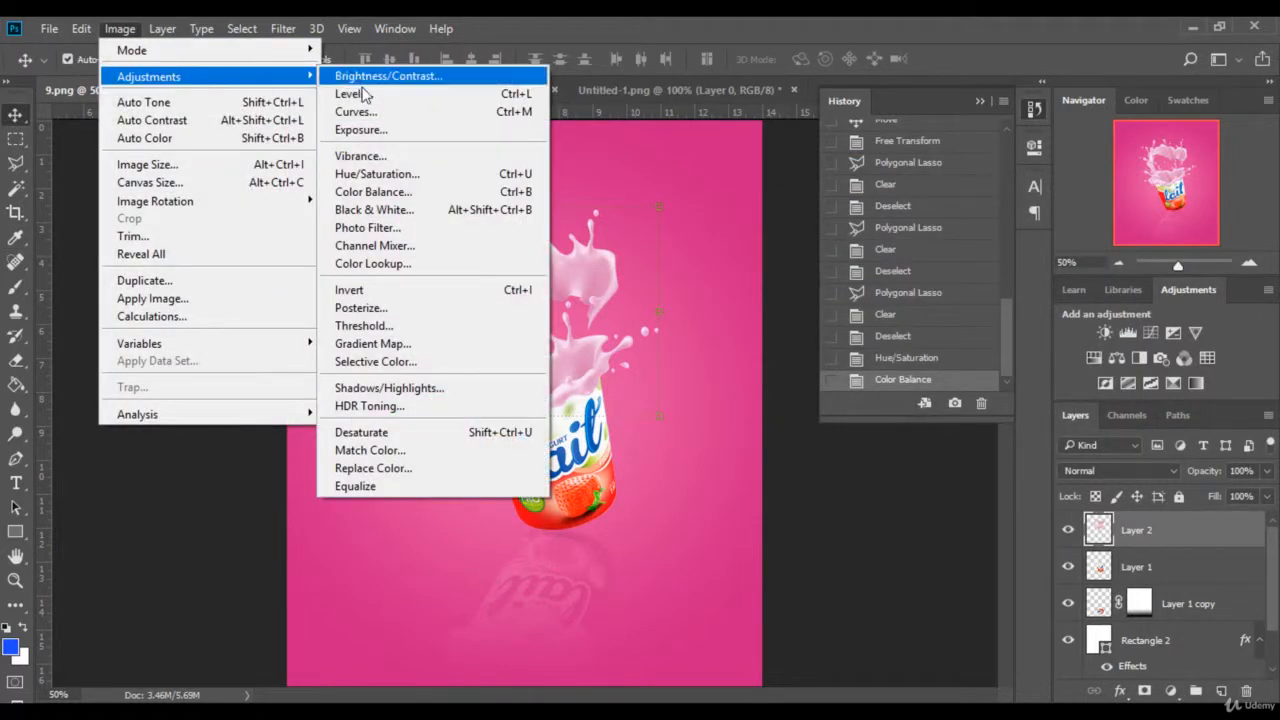
left_click(401, 99)
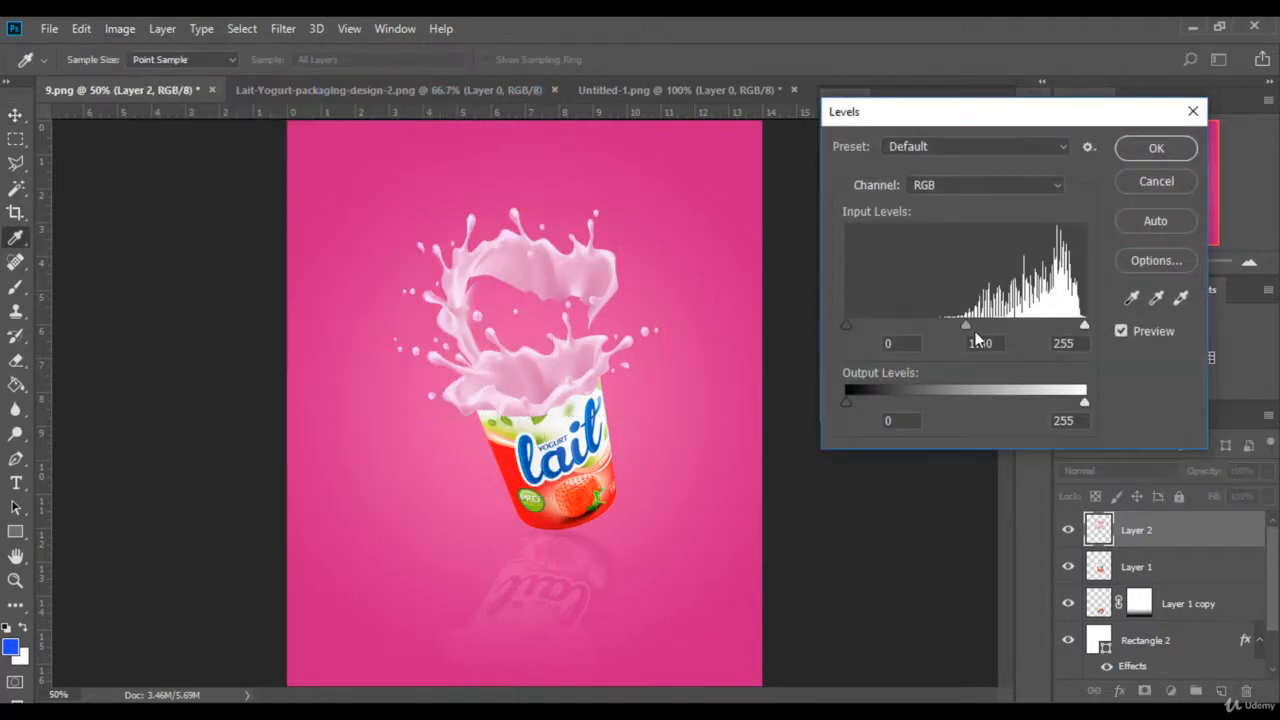
left_click_drag(852, 324, 862, 328)
left_click(1156, 149)
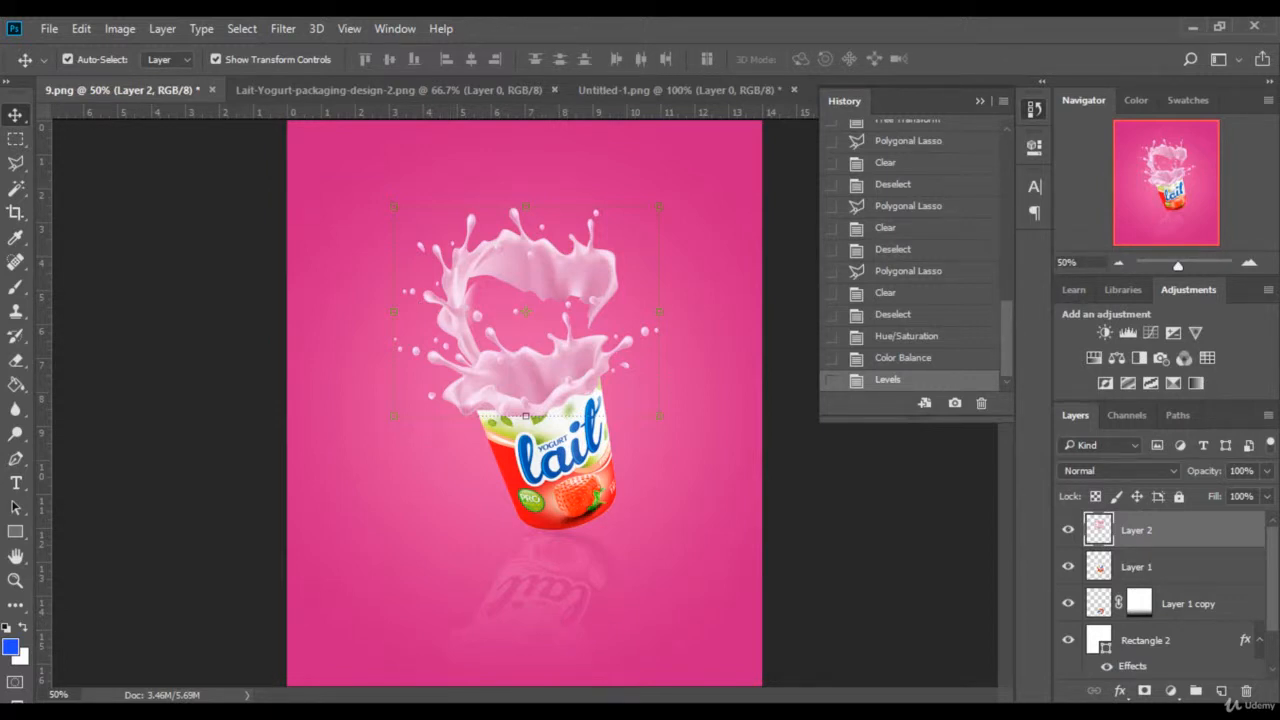
Open the splash image 3.png from the project folder in Photoshop and place it in 9.png, extending from the cup's upper right
key("alt+Tab")
double_click(385, 178)
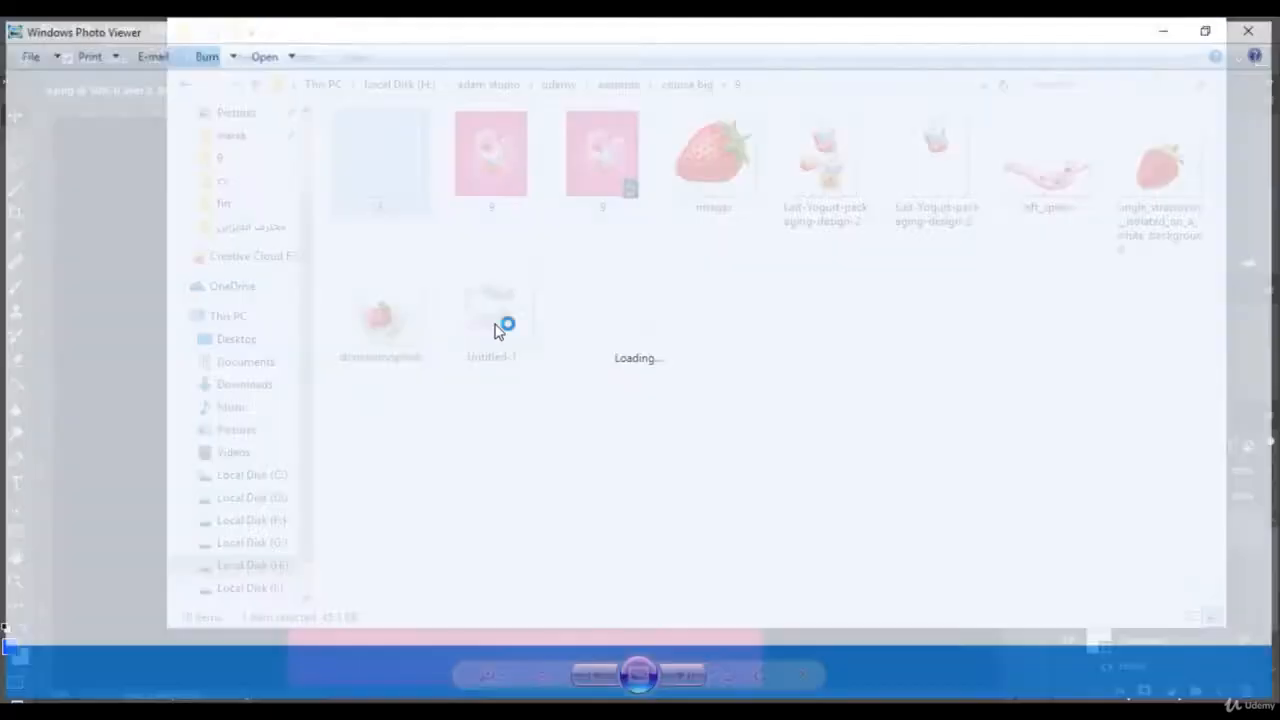
right_click(634, 343)
mouse_move(746, 352)
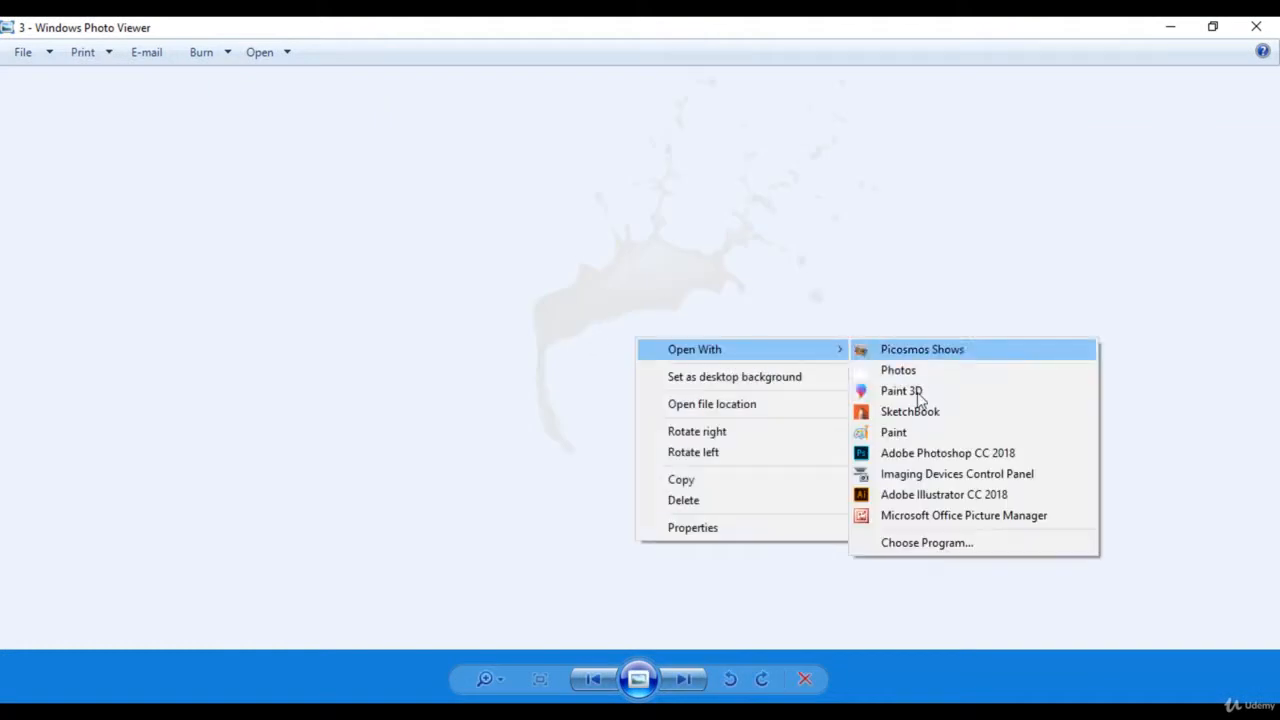
left_click(913, 455)
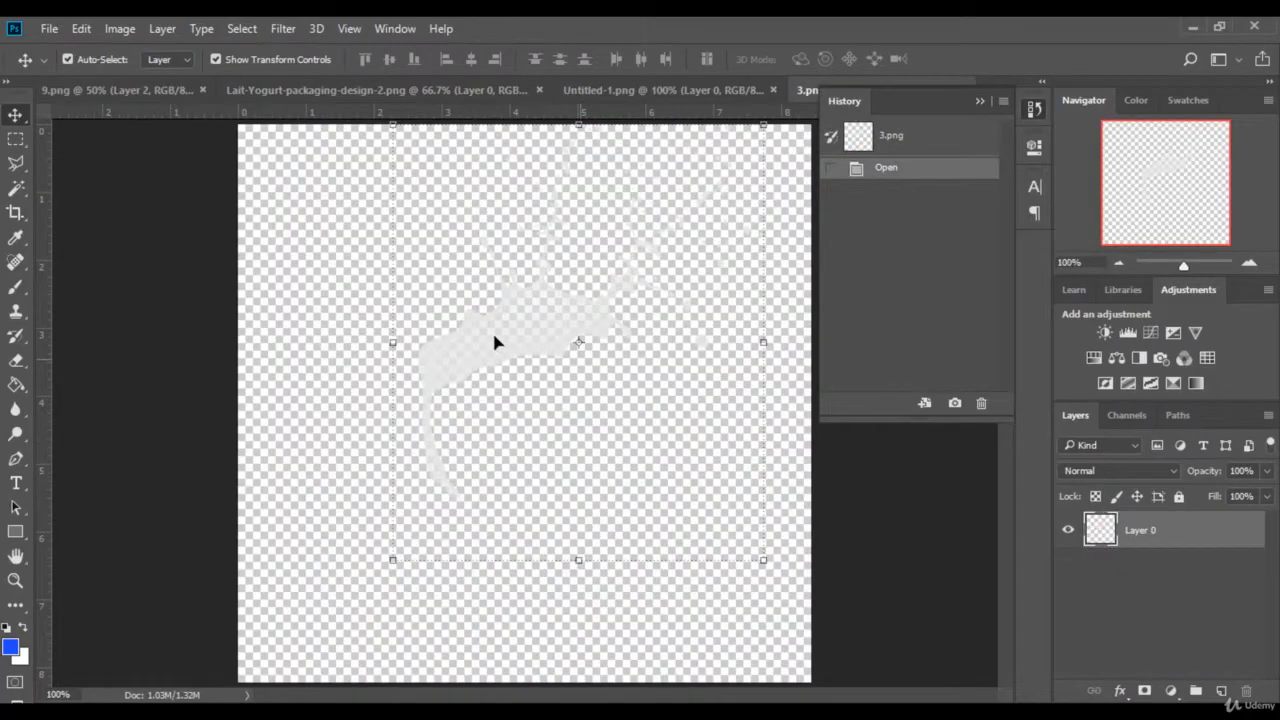
left_click_drag(448, 349, 621, 305)
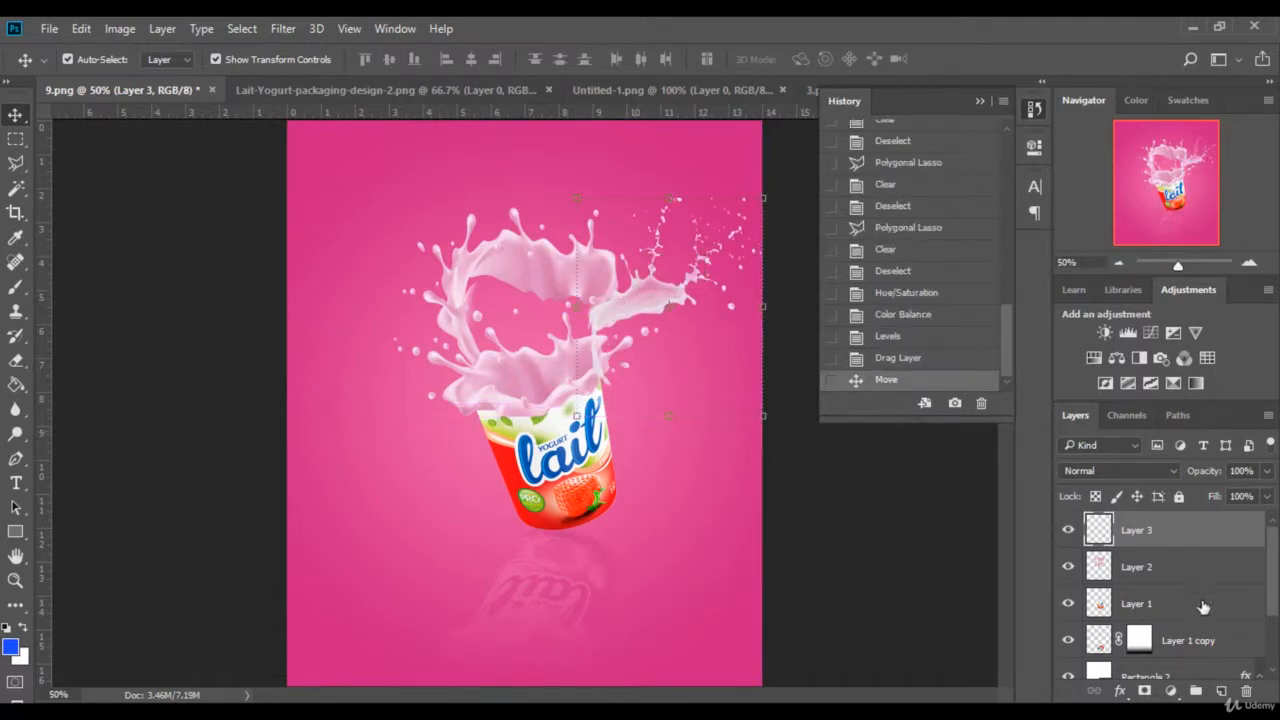
Move Layer 3 beneath Layer 2 and raise its saturation to +60 with Hue/Saturation
left_click_drag(1194, 540, 1195, 595)
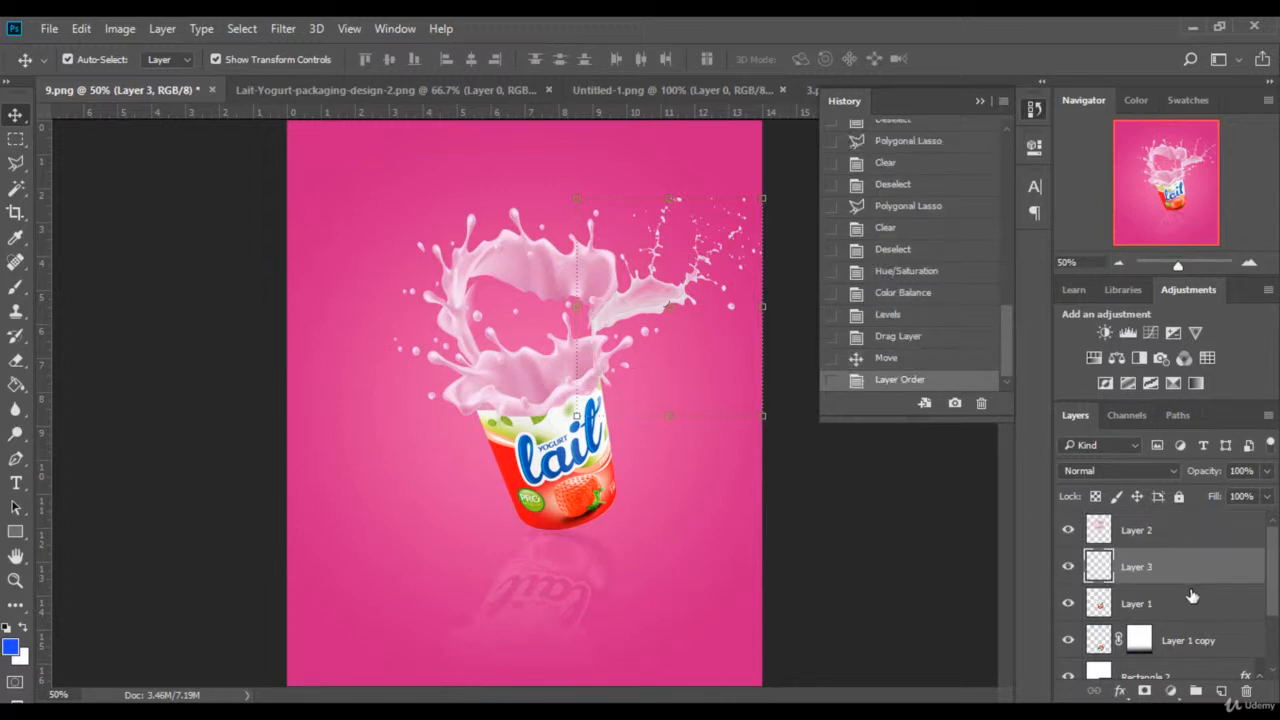
left_click(121, 29)
mouse_move(150, 76)
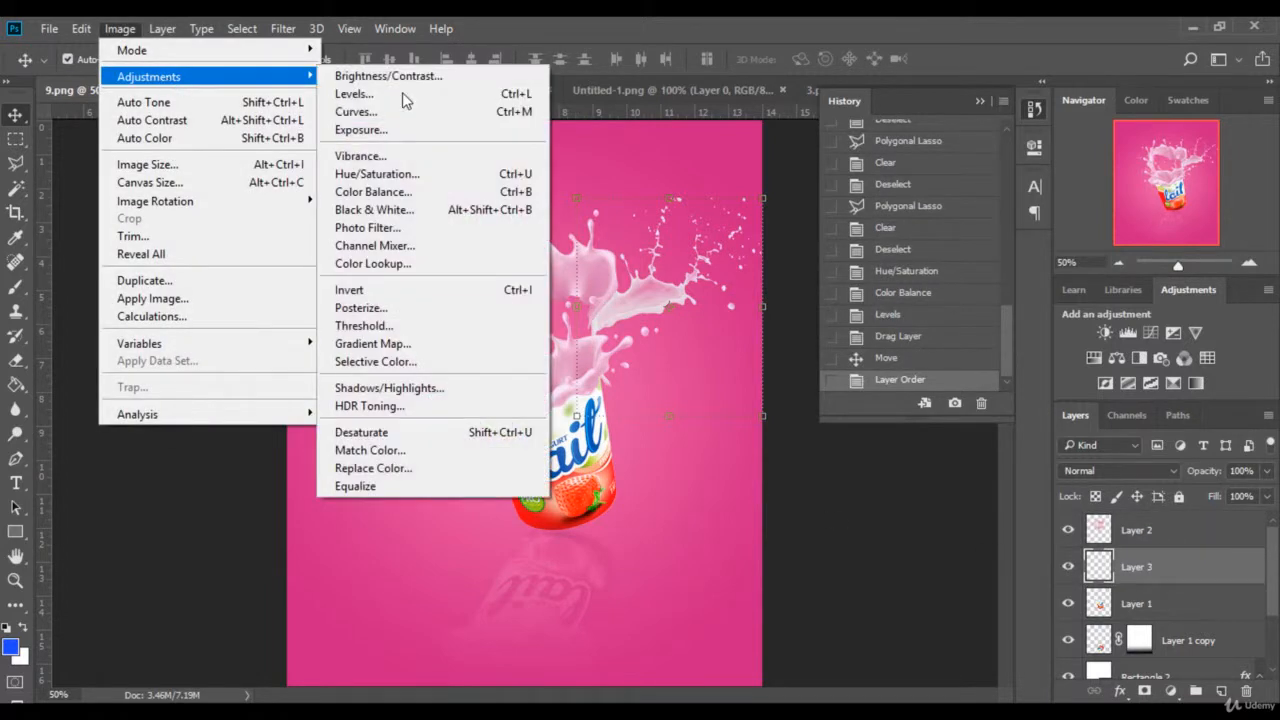
left_click(378, 174)
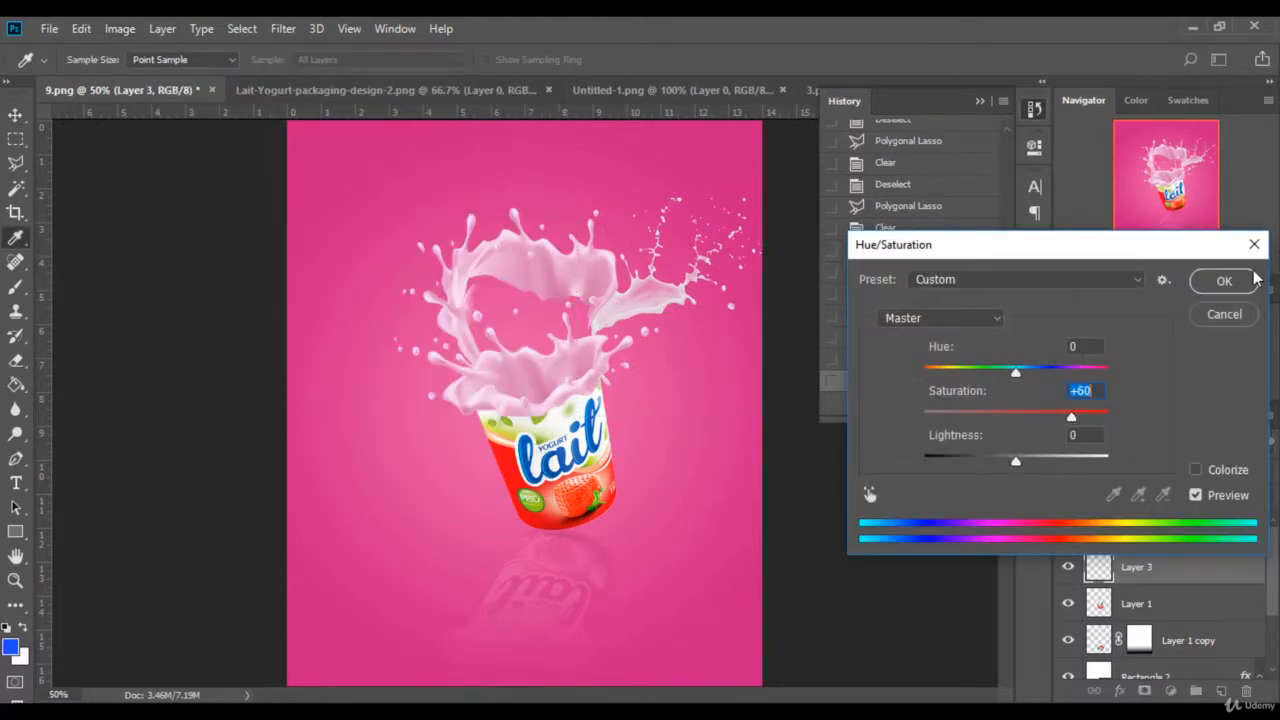
left_click(1224, 281)
Tint the Layer 3 splash pink with Color Balance, setting midtones to about +57 red and -58 toward magenta
left_click(121, 29)
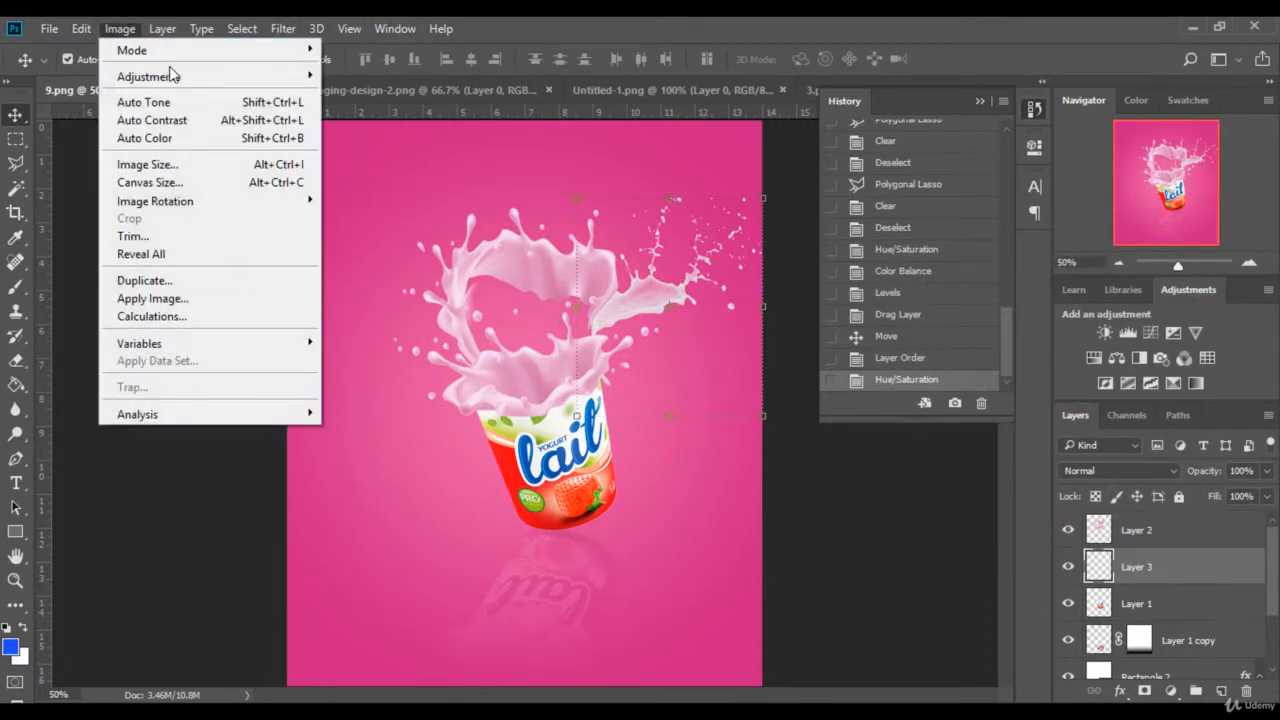
mouse_move(240, 78)
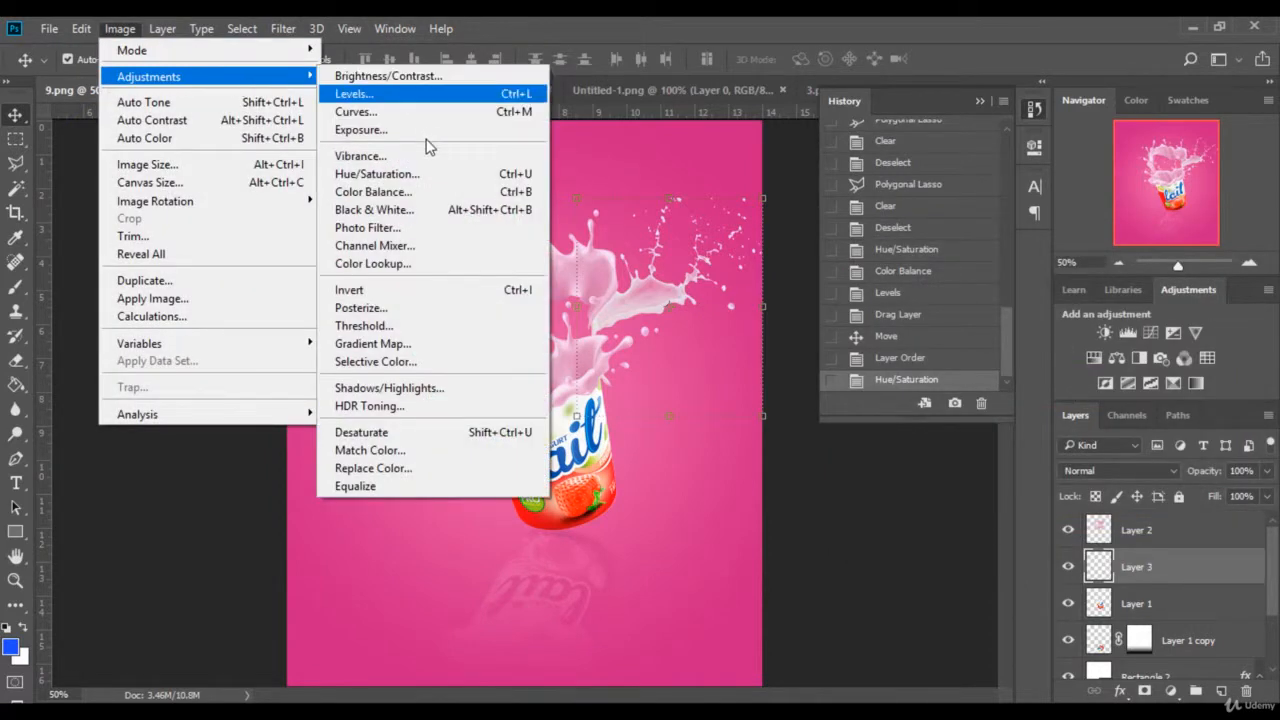
left_click(372, 192)
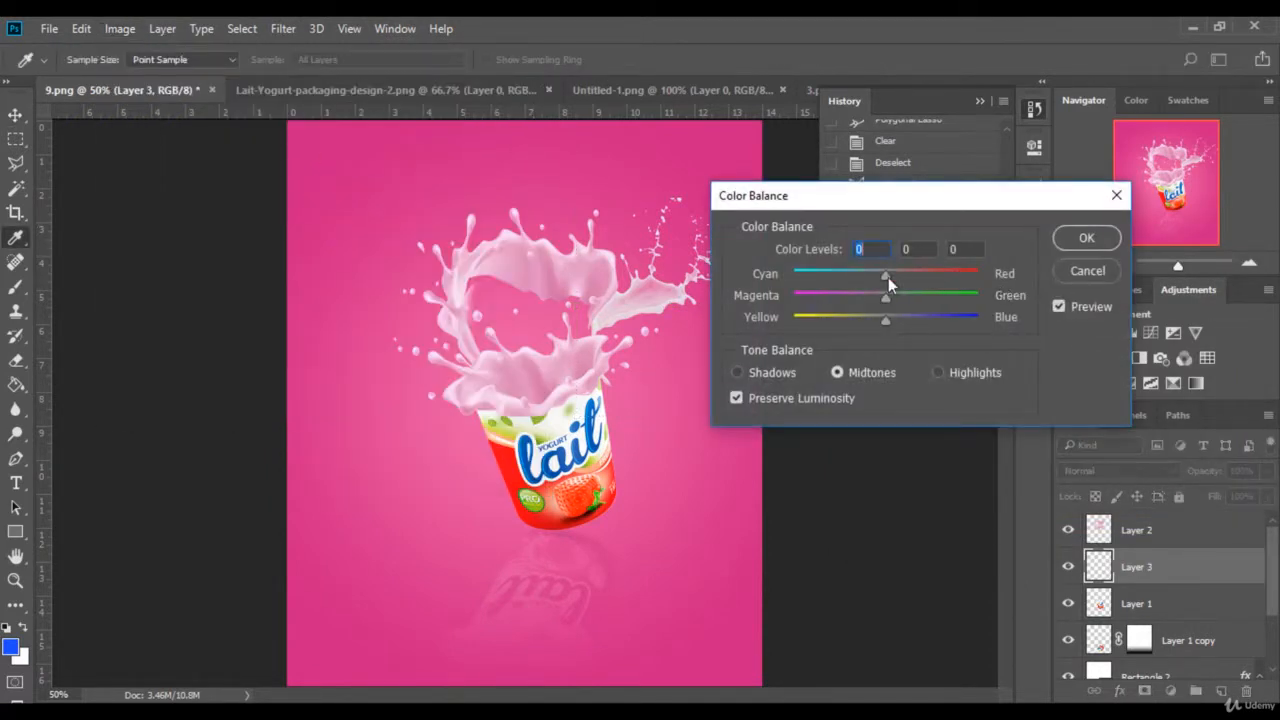
left_click_drag(921, 277, 832, 298)
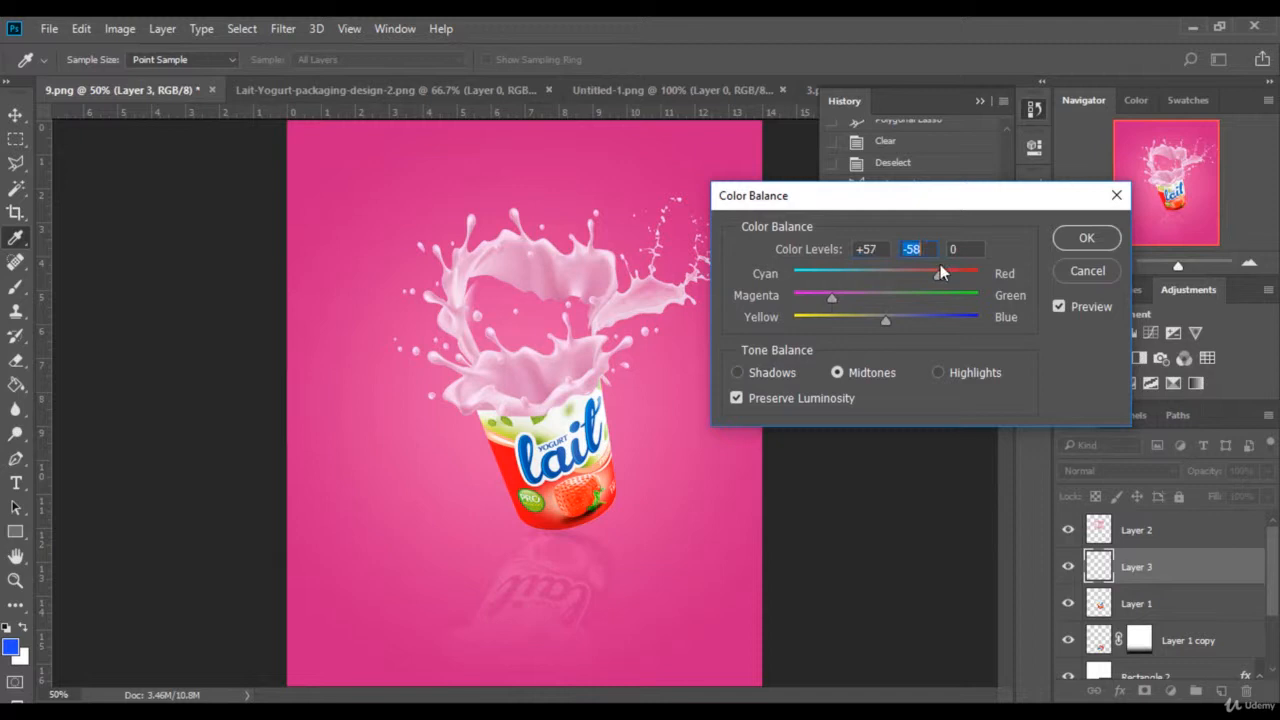
left_click(1099, 236)
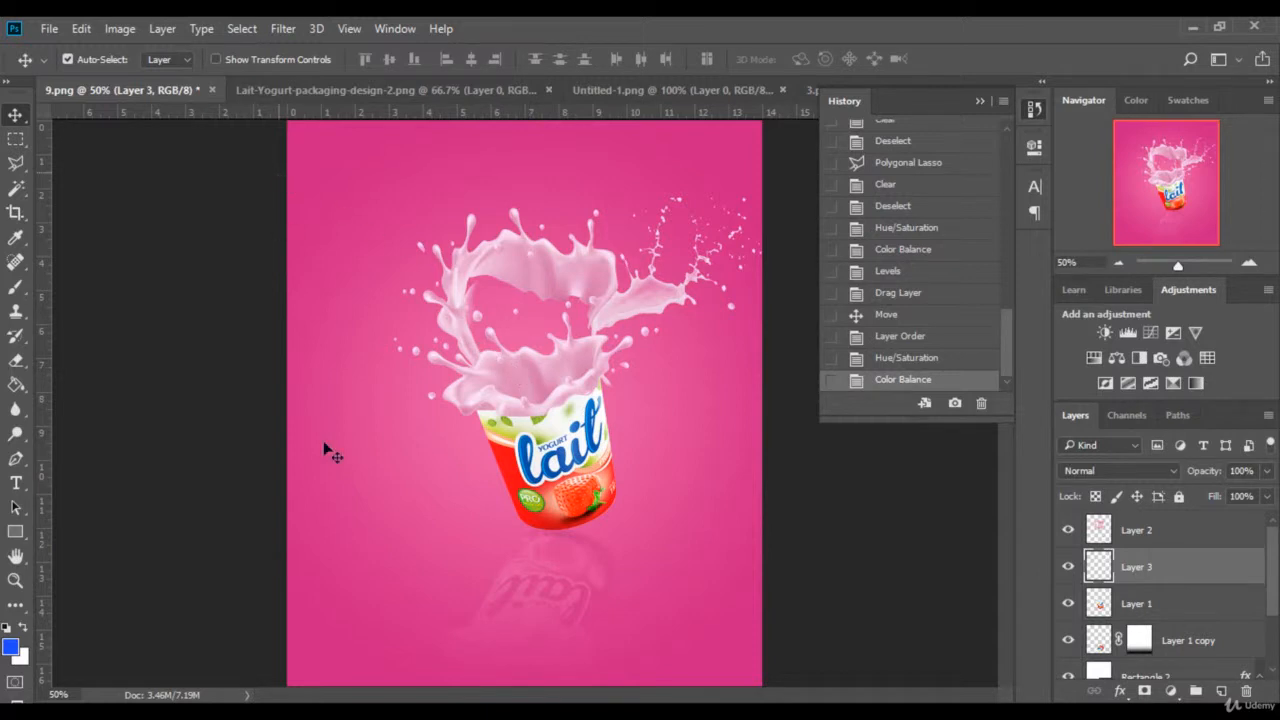
Open the strawberry picture images.jpg from the project folder in Photoshop and minimize the folder window
left_click(240, 712)
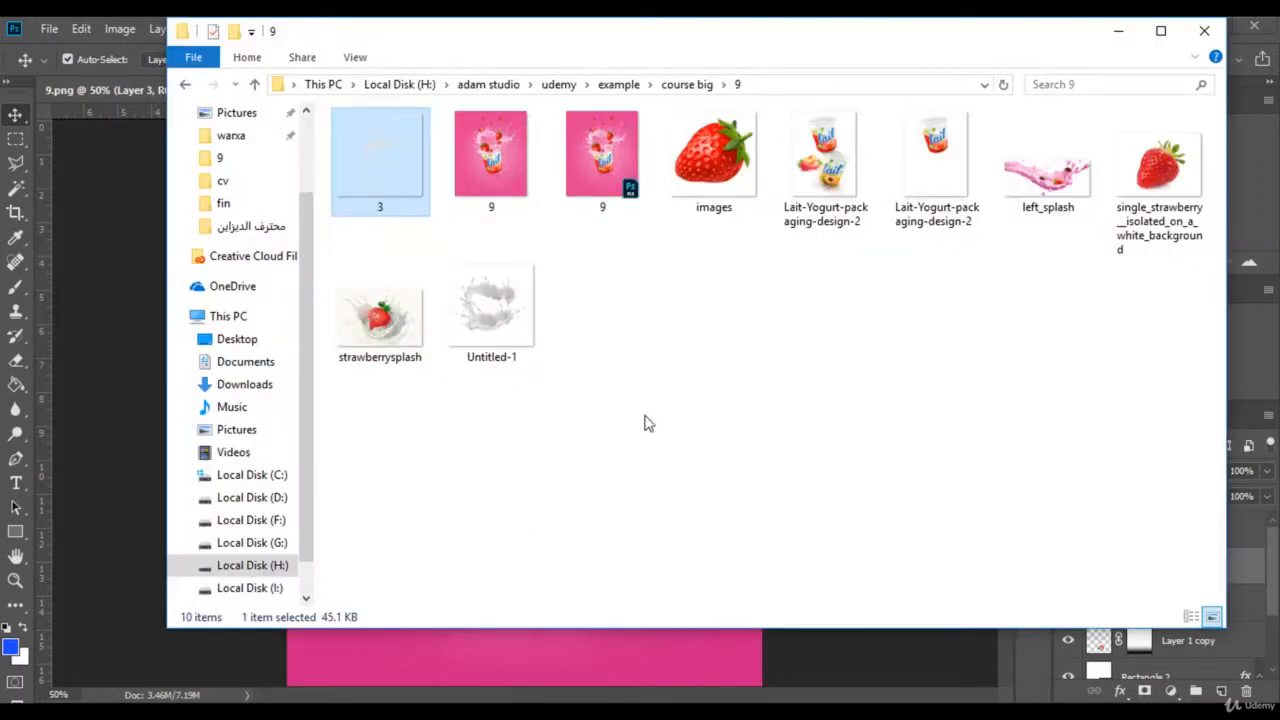
double_click(711, 165)
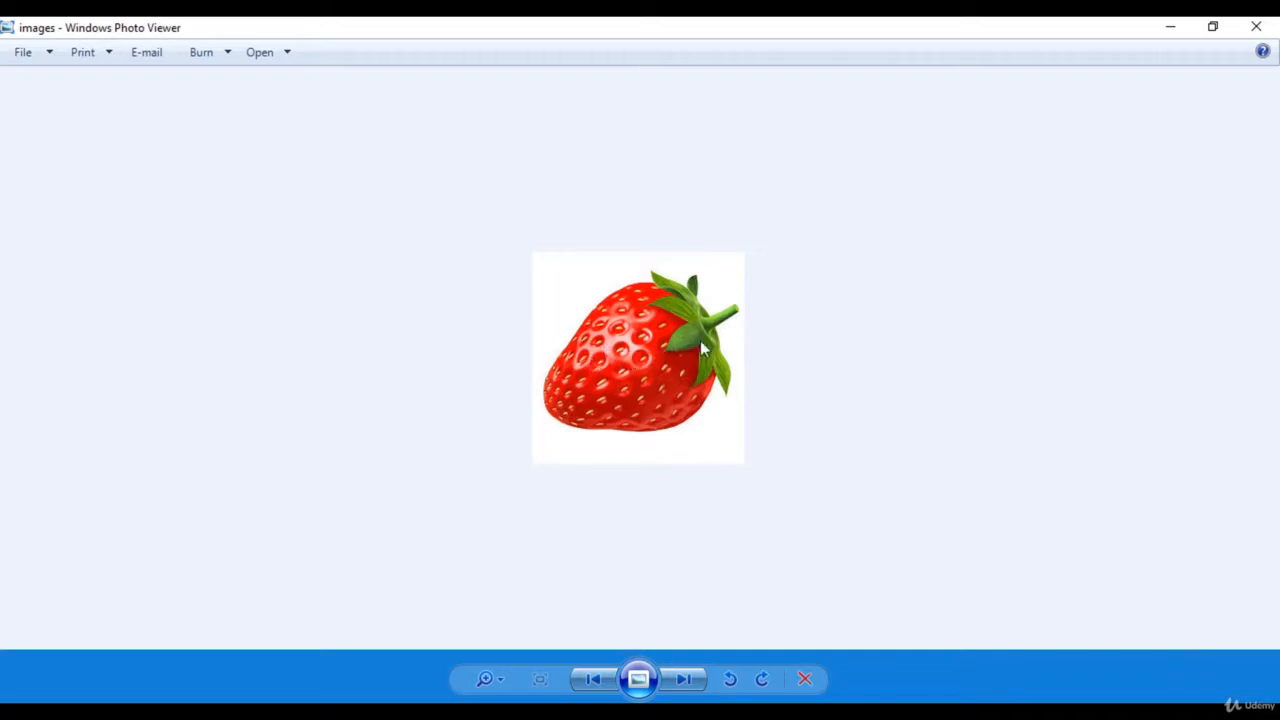
right_click(628, 376)
mouse_move(660, 384)
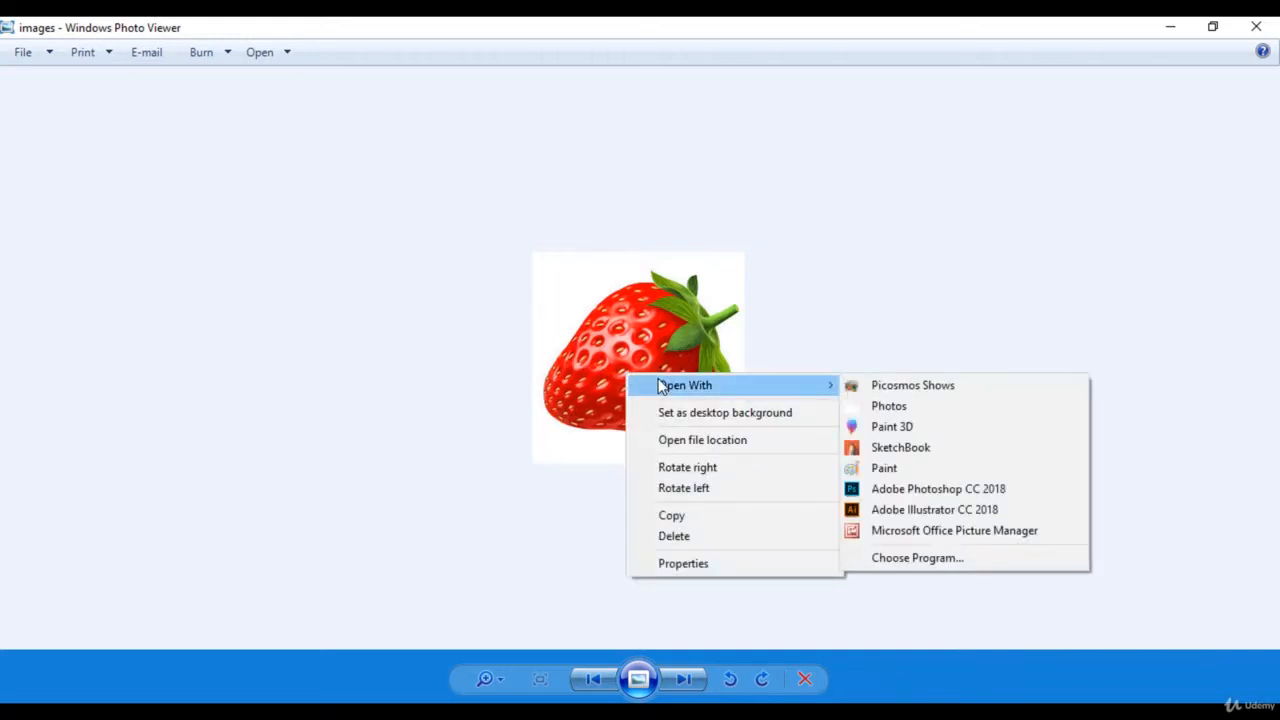
left_click(886, 489)
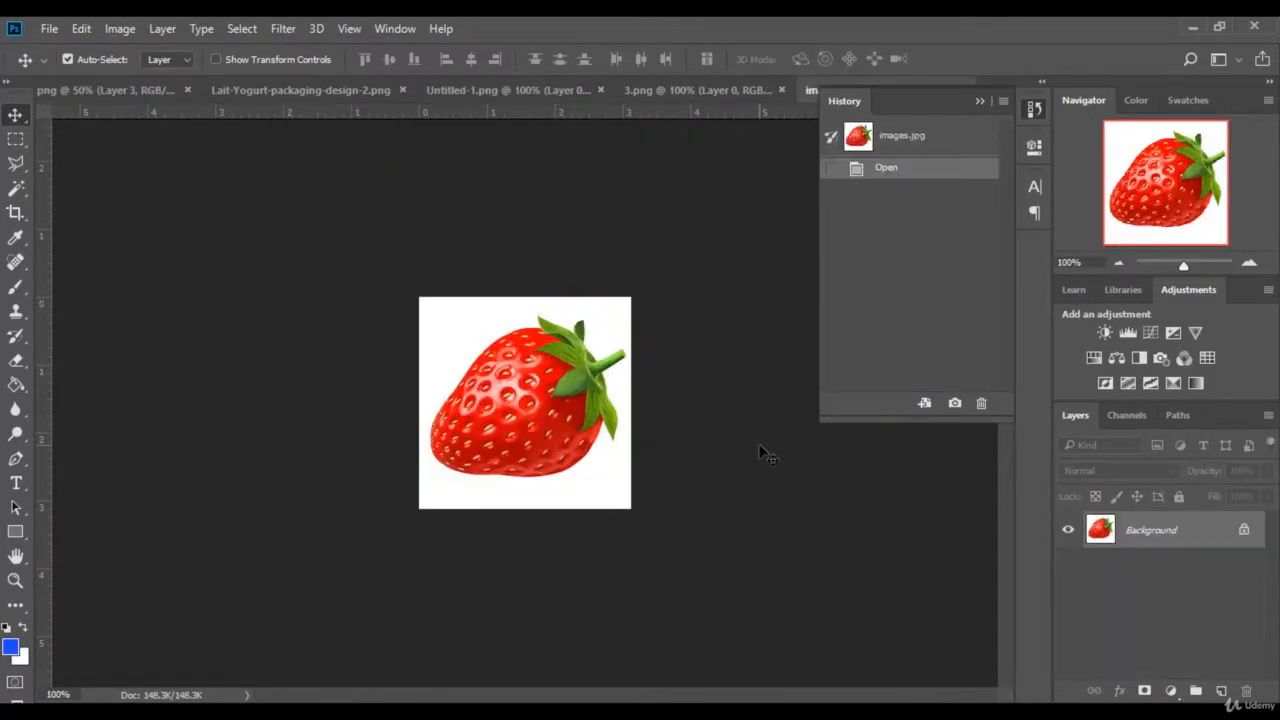
key("alt+Tab")
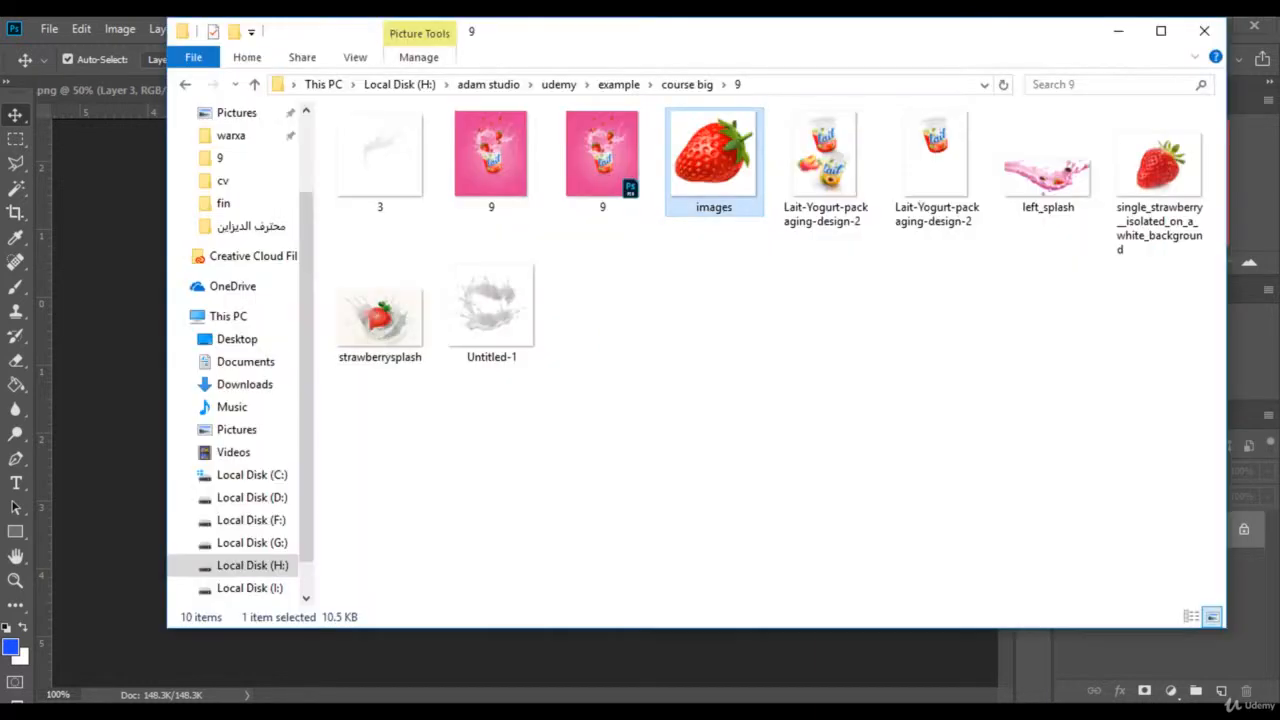
left_click(1118, 31)
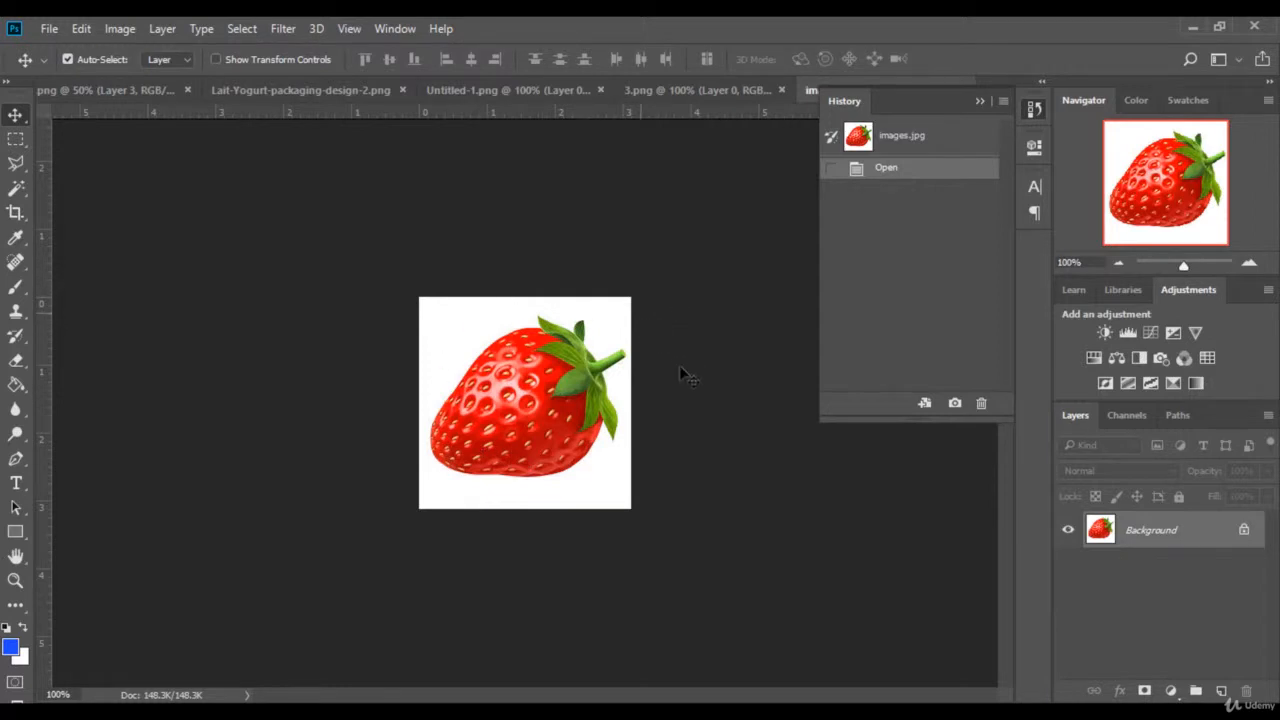
Unlock the strawberry's background layer, select the white surroundings with the Magic Wand, delete them, and deselect
left_click(17, 191)
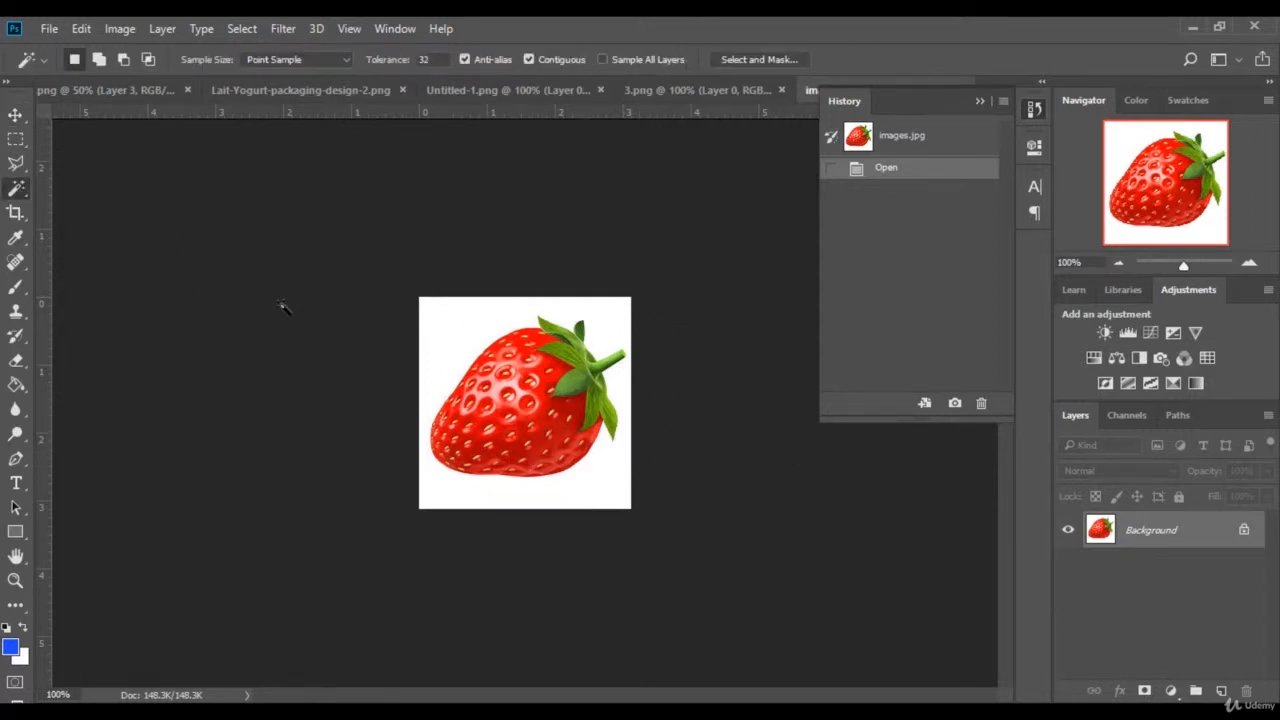
left_click(1244, 530)
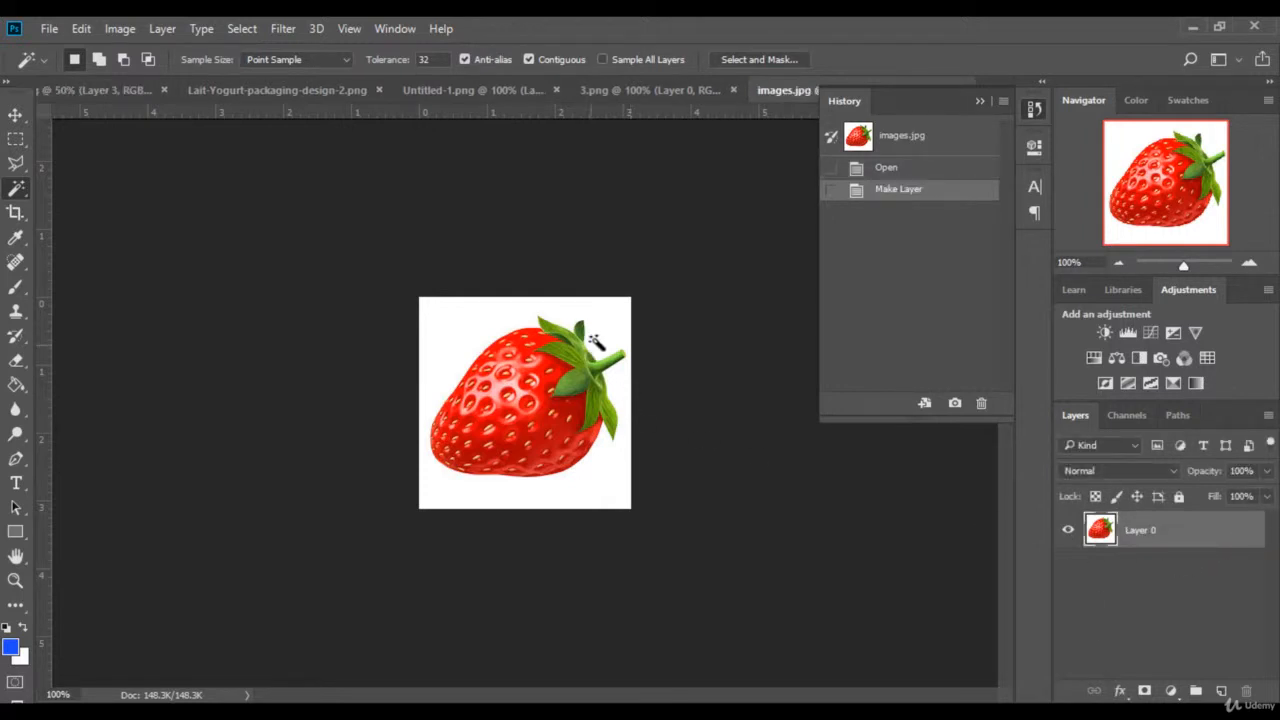
left_click(608, 340)
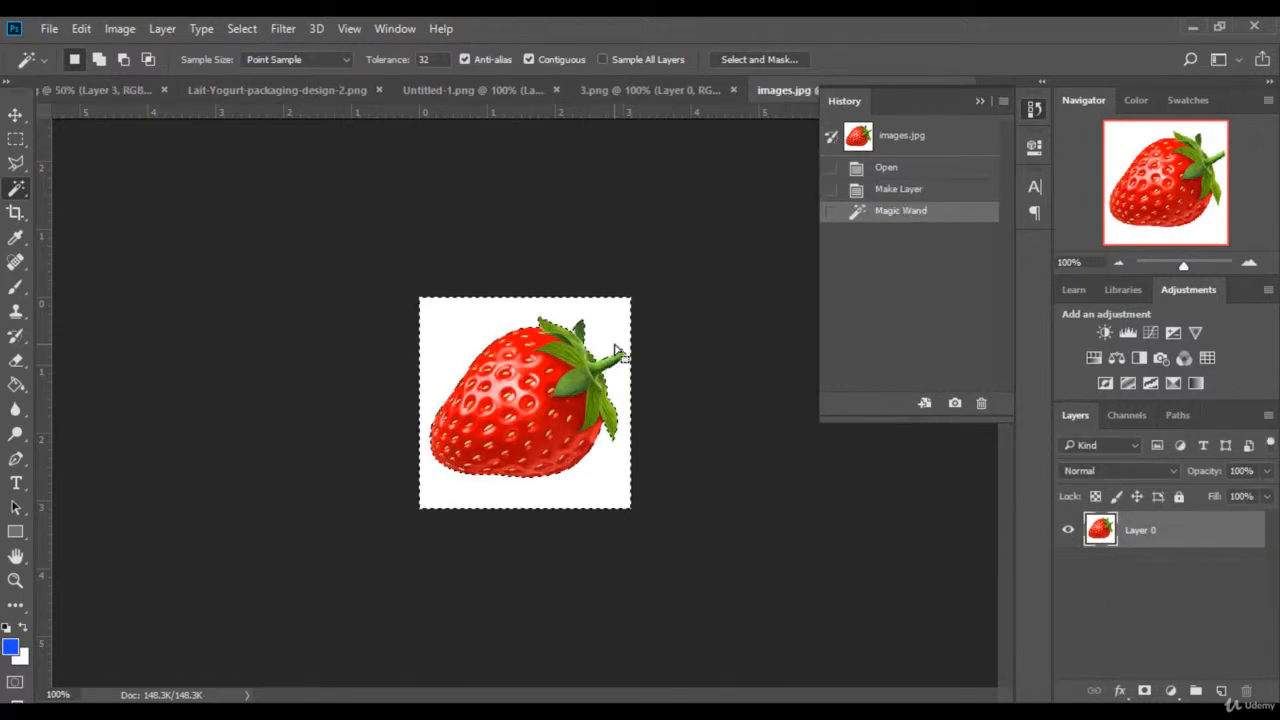
key("Delete")
key("ctrl+d")
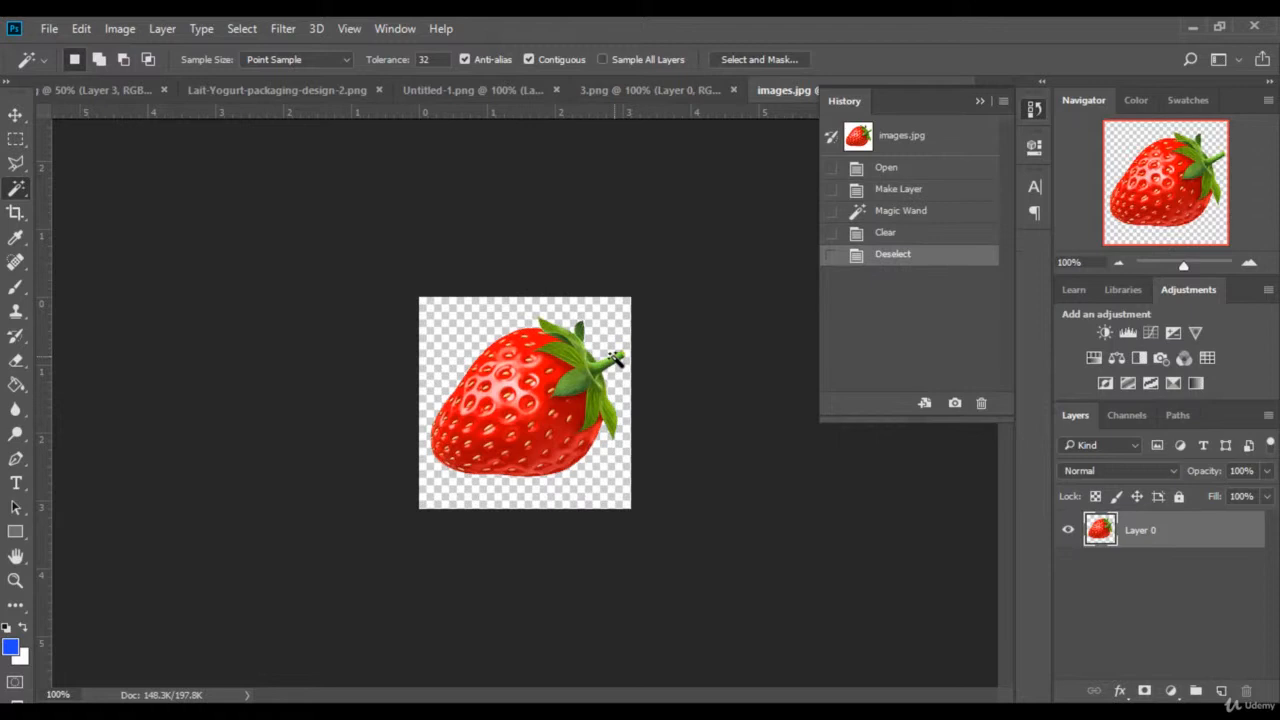
Bring the cut-out strawberry into the 9.png composition and move its layer to the top of the layer stack
left_click(16, 114)
left_click_drag(531, 374, 565, 355)
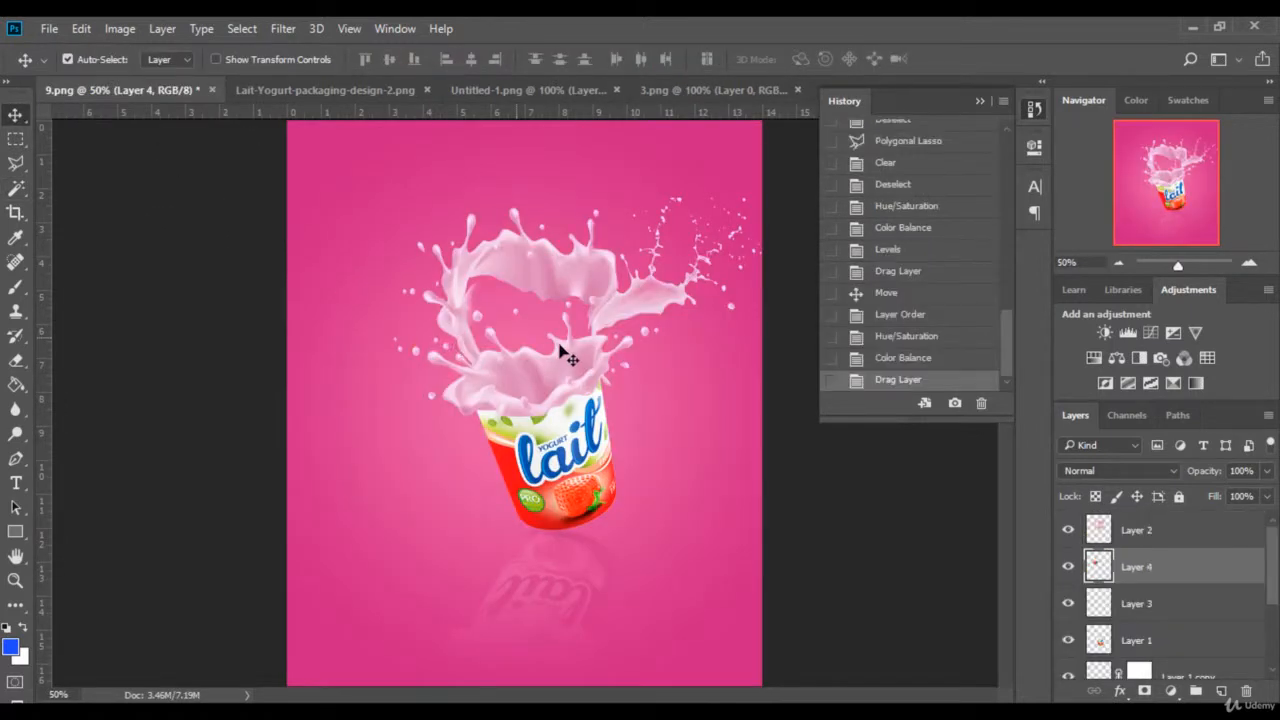
left_click_drag(1210, 573, 1207, 515)
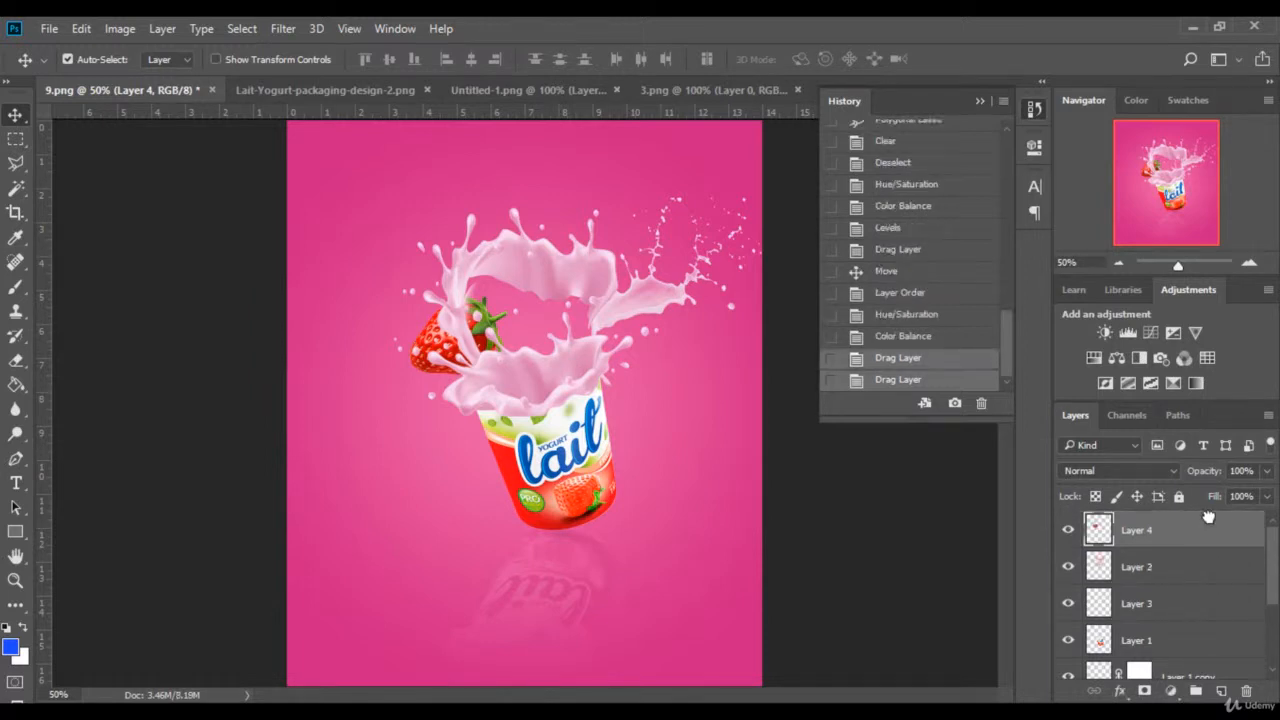
Show the transform controls, rotate the strawberry about -104°, and place it over the splash at the cup's rim
left_click(244, 57)
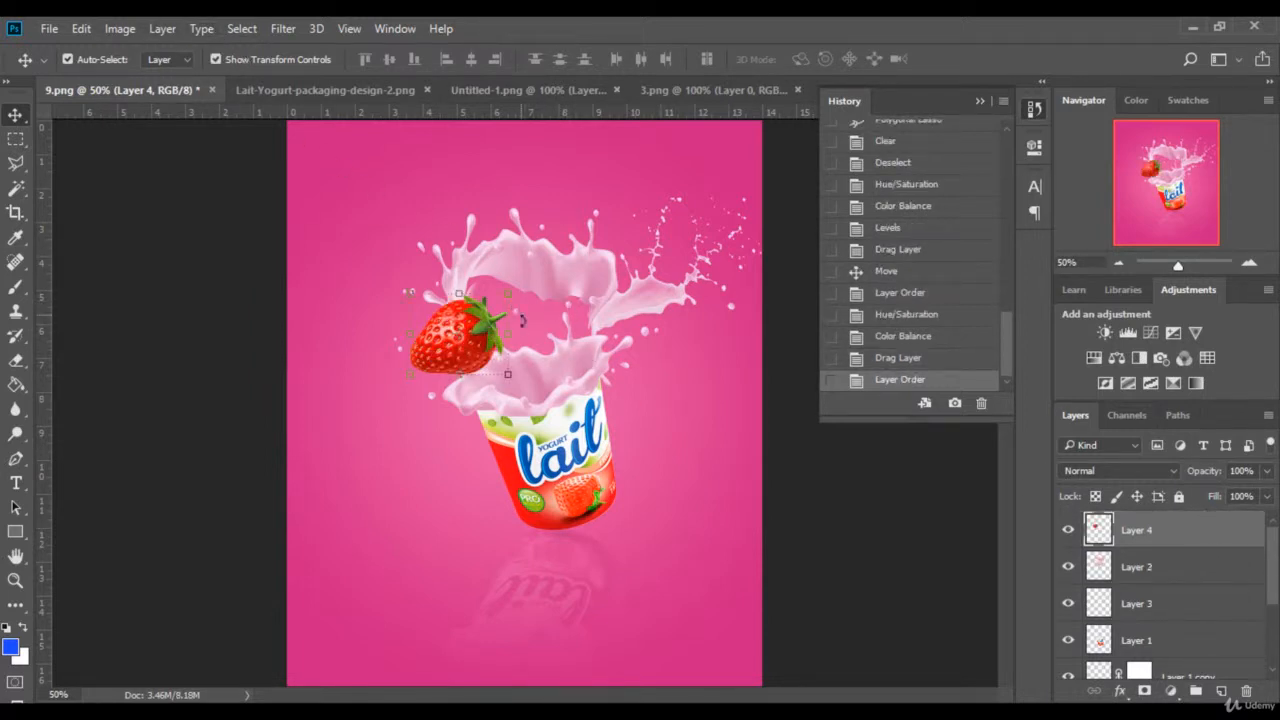
mouse_move(521, 319)
left_mouse_down()
mouse_move(495, 295)
mouse_move(460, 307)
mouse_move(500, 333)
left_mouse_up()
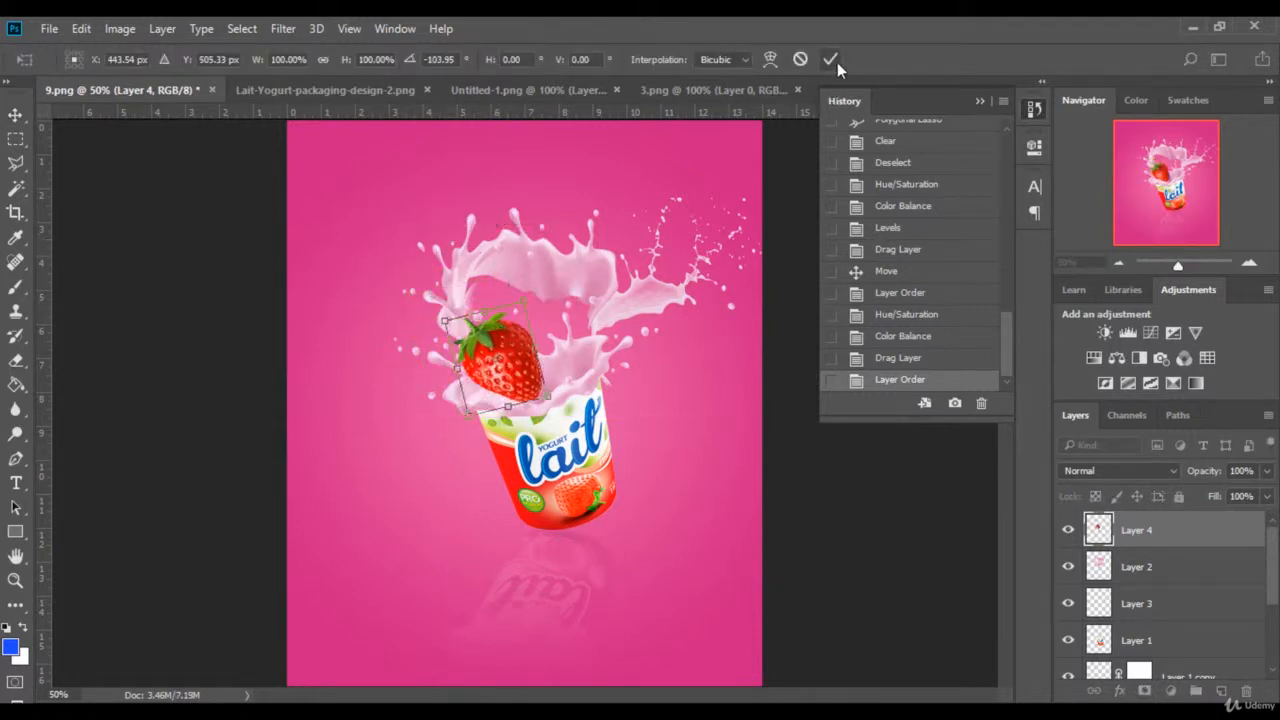
left_click(831, 60)
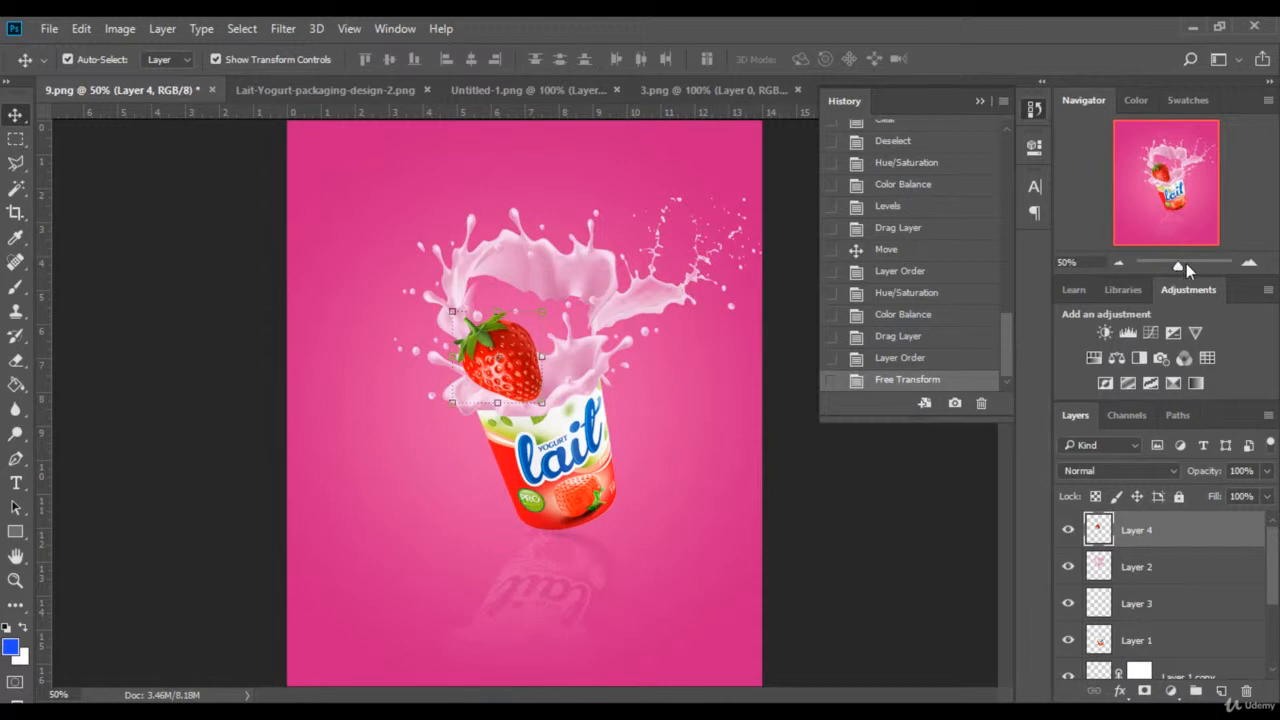
Scale the strawberry to about 68% width and 70% height, then shrink it again to about 97%
left_click(1186, 265)
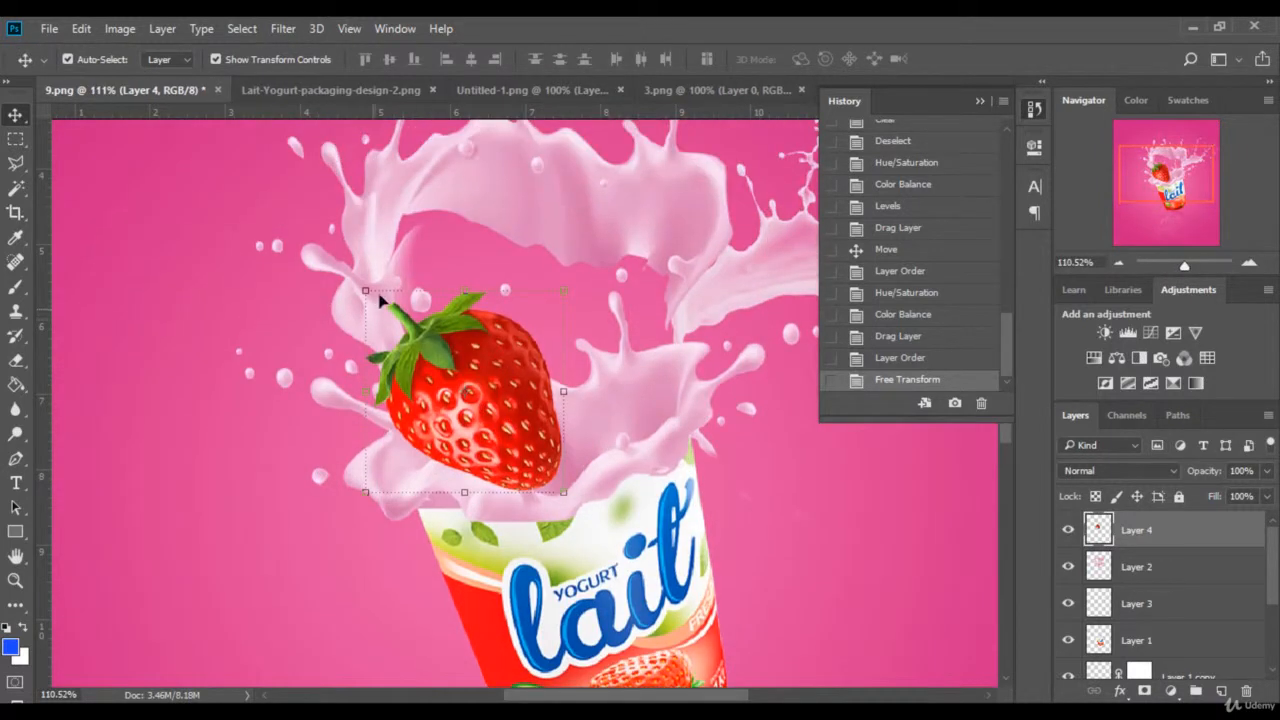
left_click_drag(366, 290, 428, 349)
left_click_drag(506, 416, 467, 402)
left_click_drag(530, 376, 530, 376)
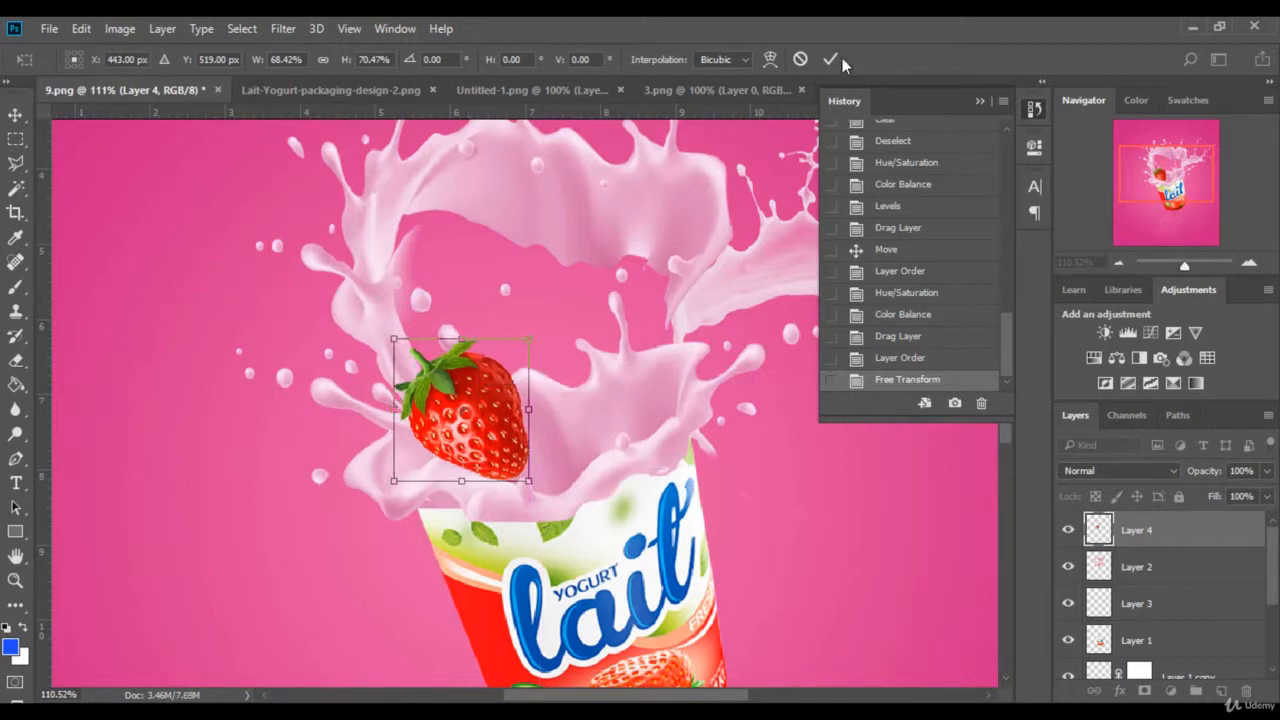
left_click(830, 59)
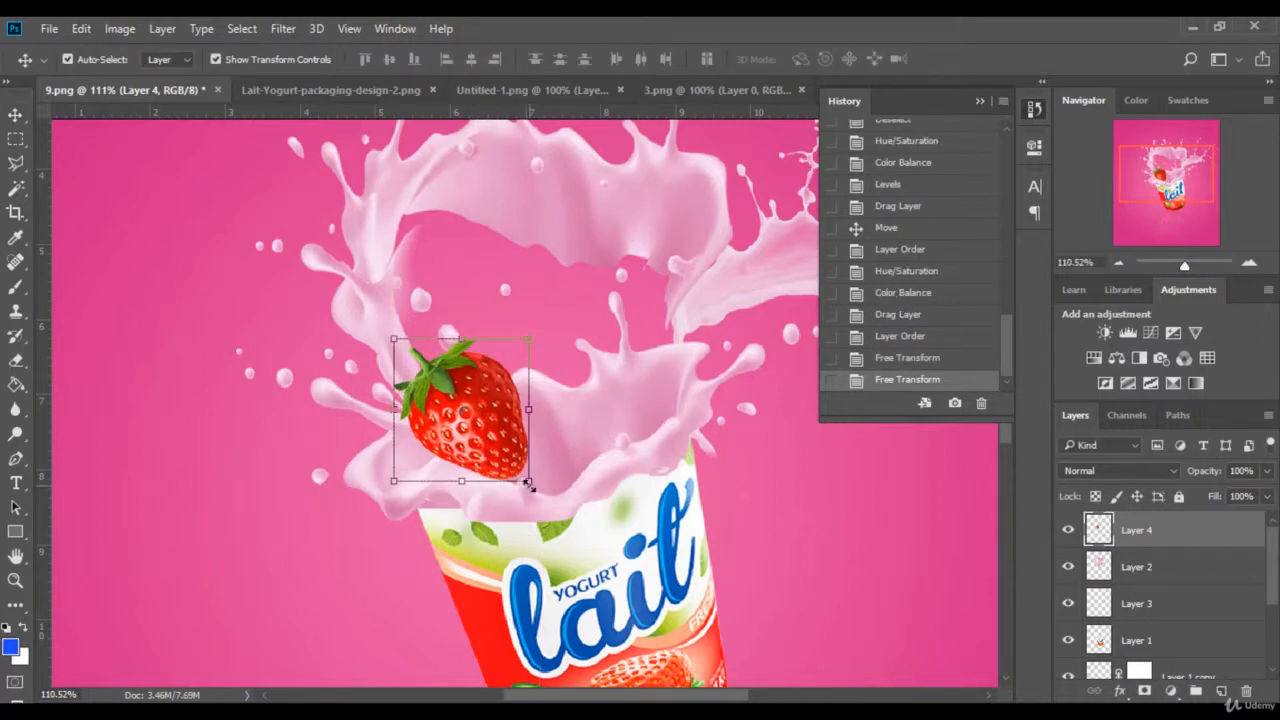
left_click_drag(525, 484, 523, 479)
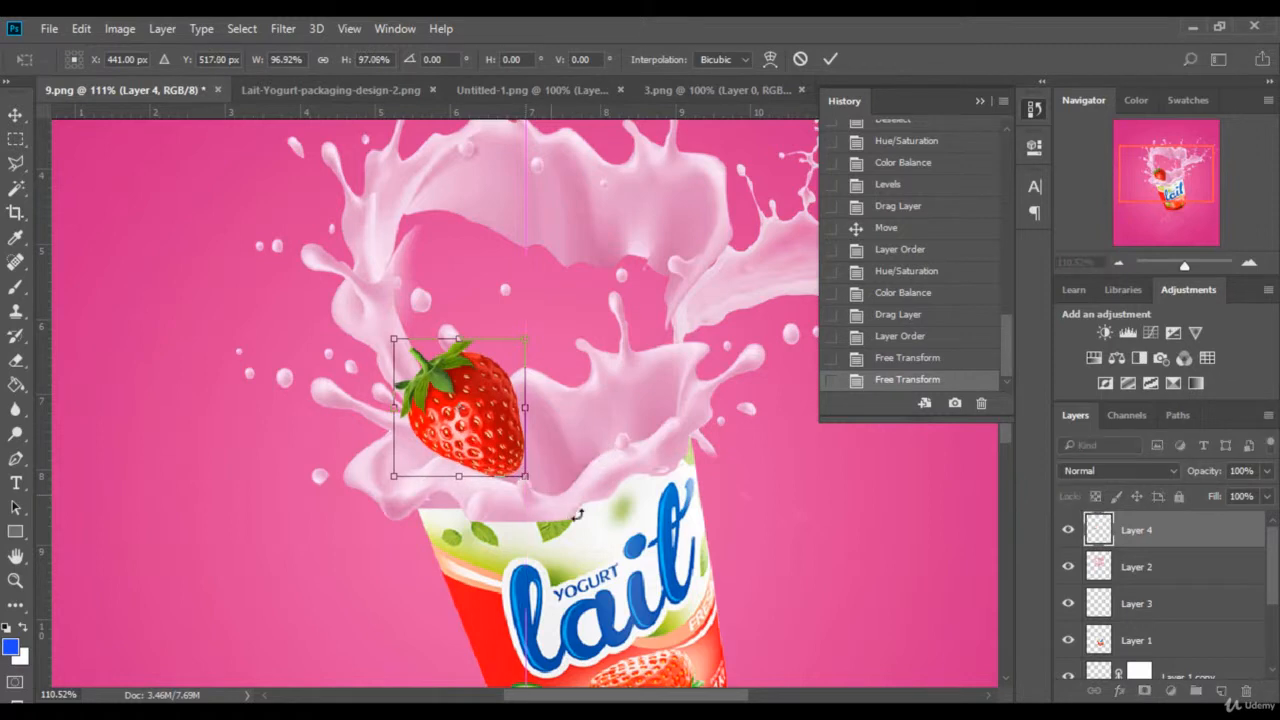
key("Return")
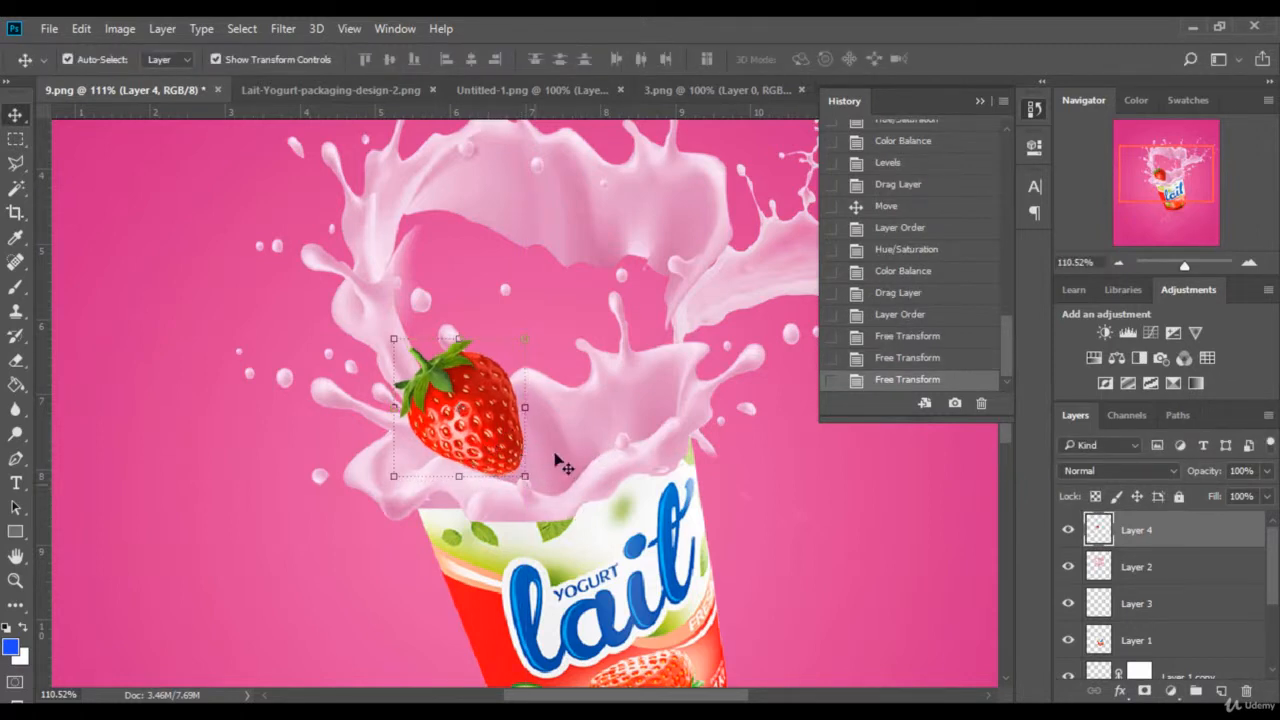
Compare the splash with the strawberry hidden and shown, then nudge the strawberry slightly lower into the splash
scroll(575, 457, "down", 2)
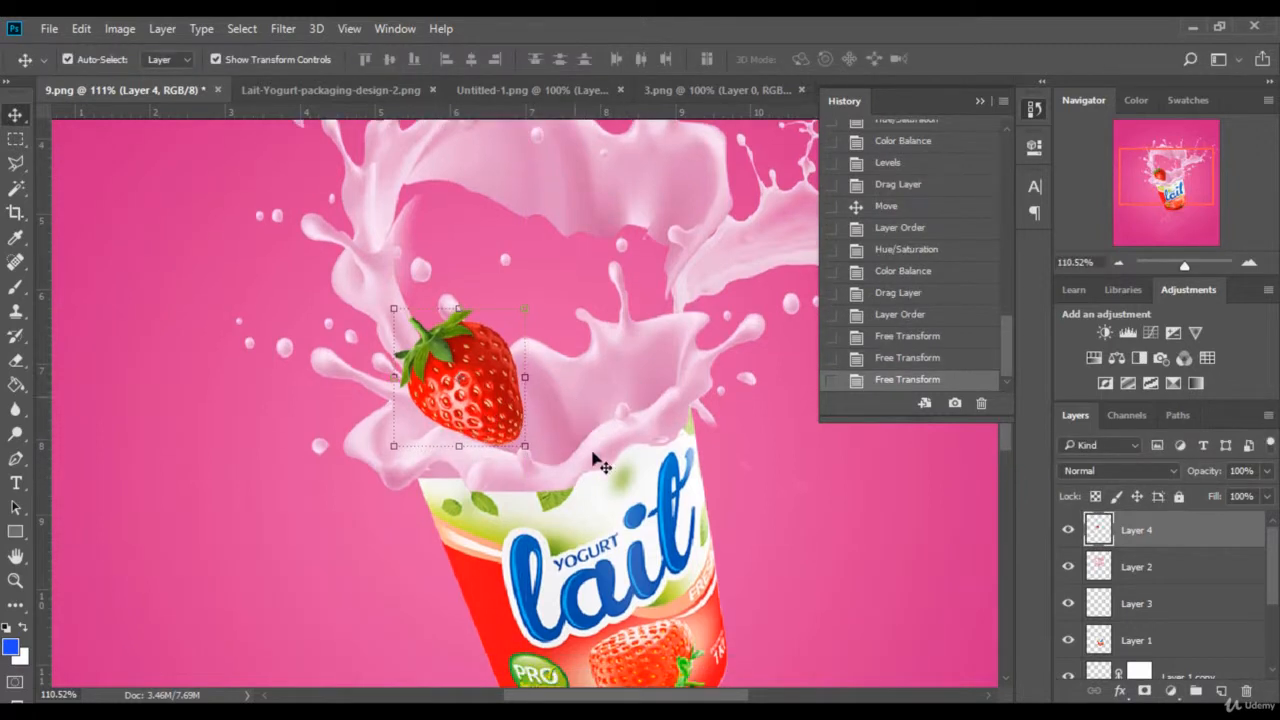
left_click(1067, 530)
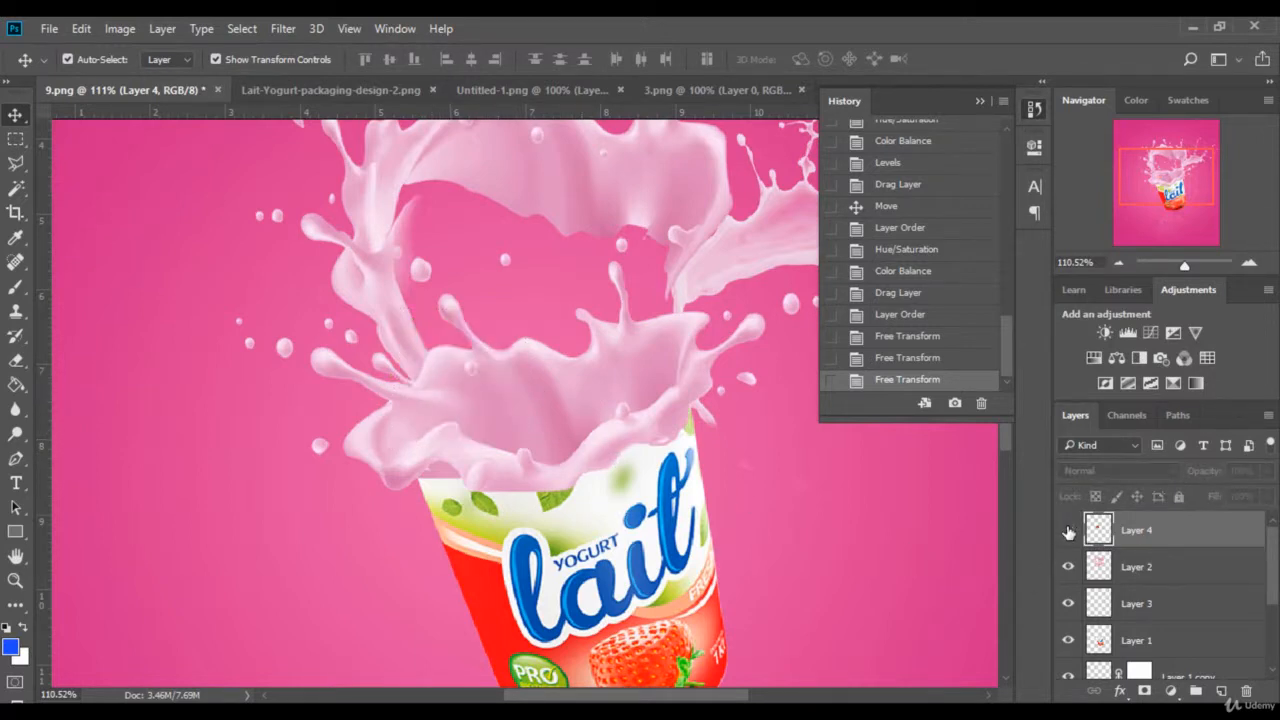
left_click(1067, 530)
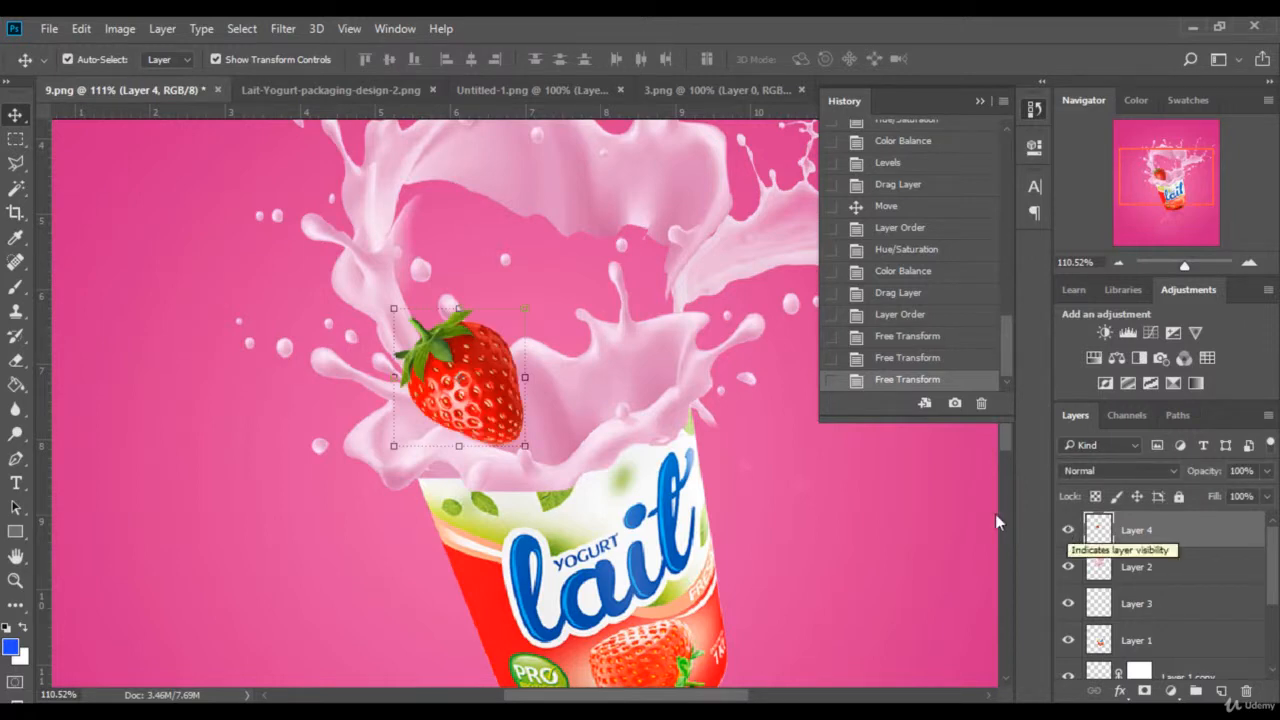
left_click_drag(504, 404, 500, 415)
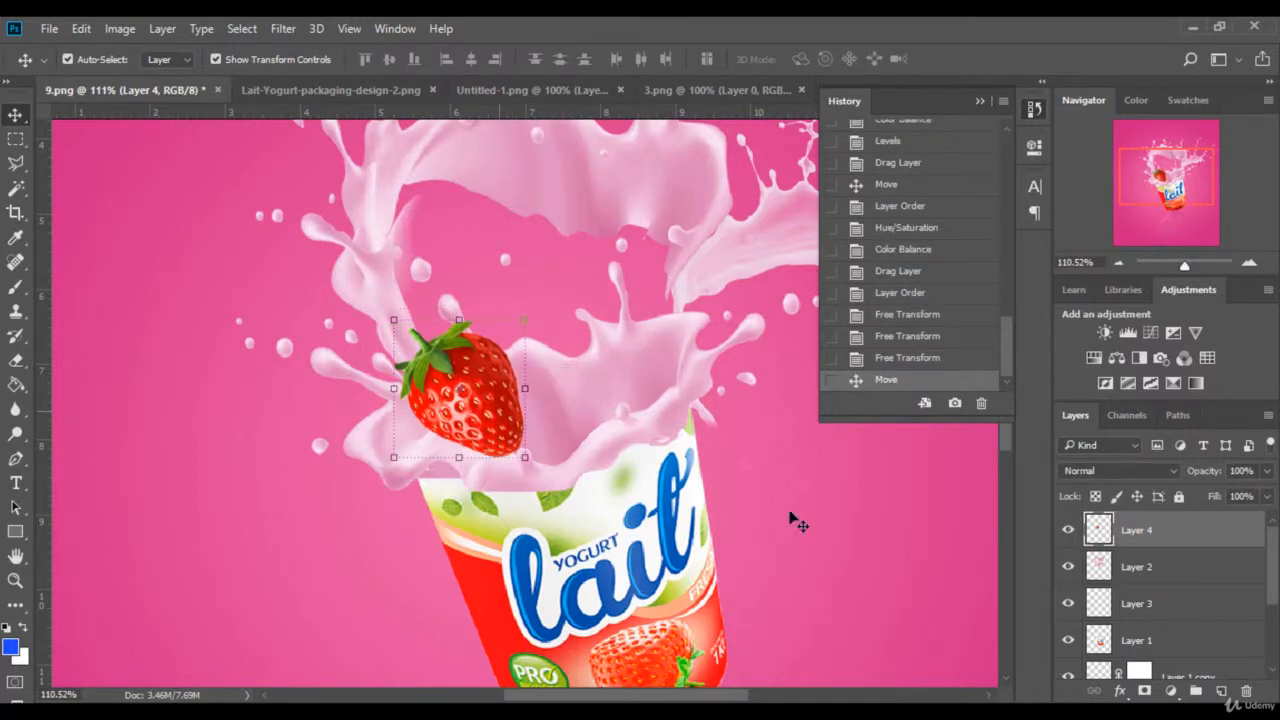
Hide the strawberry layer and outline the splash's front lip with the Polygonal Lasso, enclosing the area below it
left_click(1068, 530)
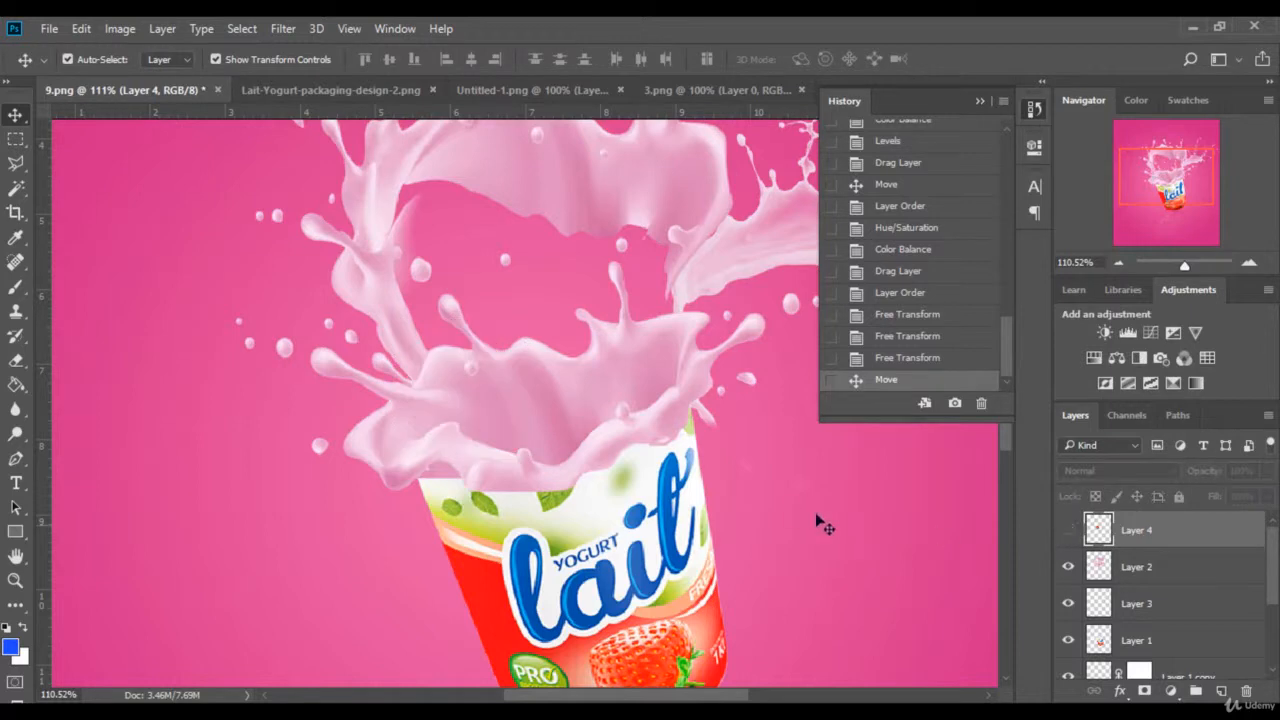
left_click(15, 163)
left_click(1195, 265)
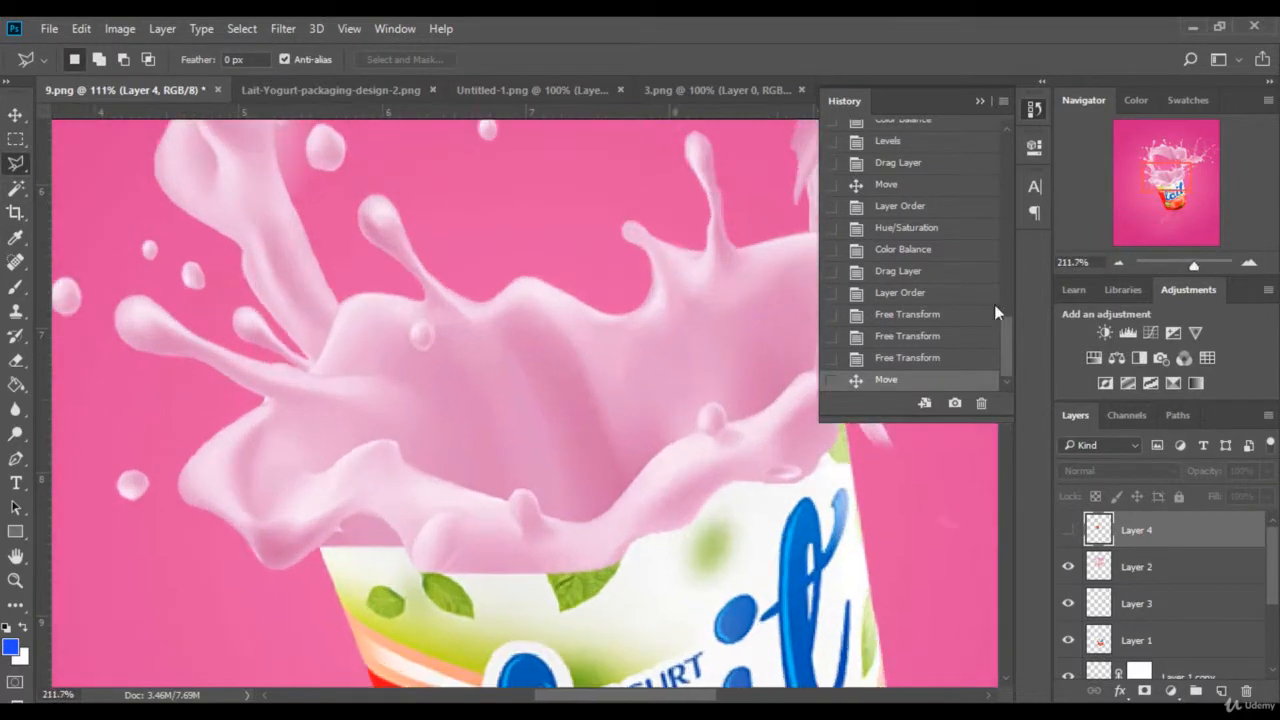
left_click(506, 500)
left_click(399, 458)
left_click(392, 438)
left_click(362, 441)
left_click(346, 450)
left_click(300, 482)
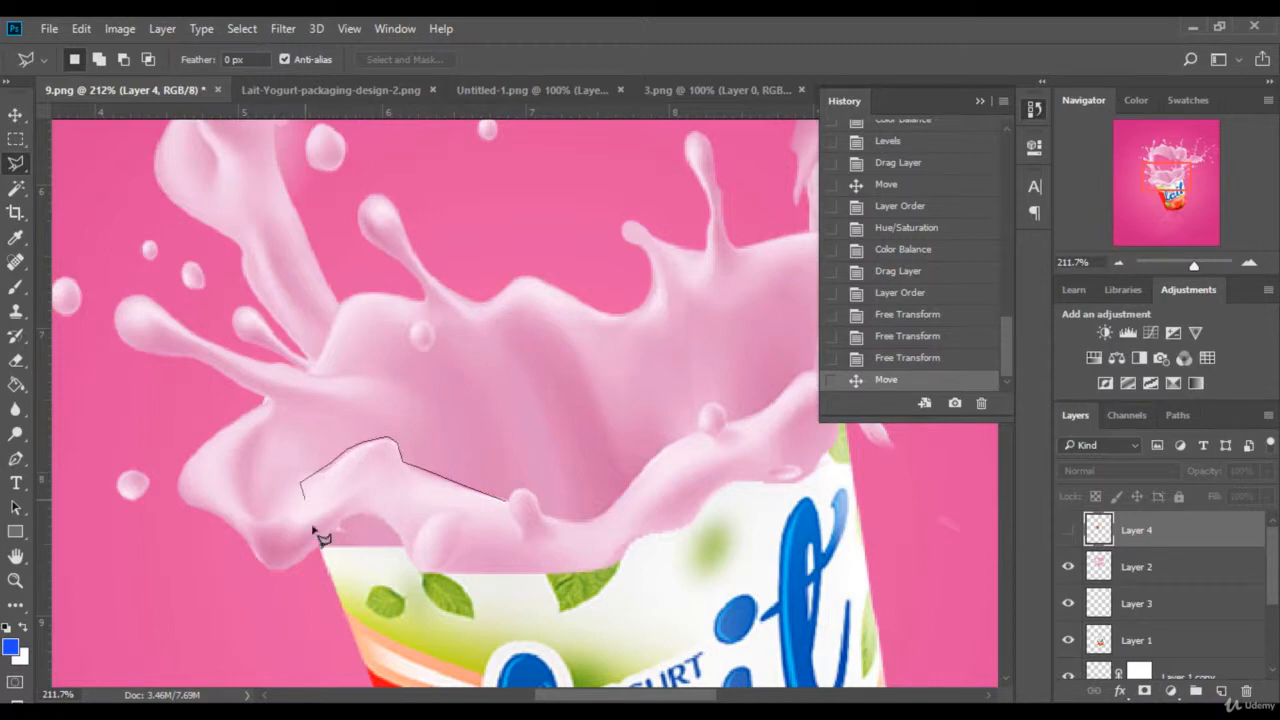
left_click(312, 545)
left_click(337, 566)
left_click(490, 592)
left_click(533, 580)
left_click(520, 526)
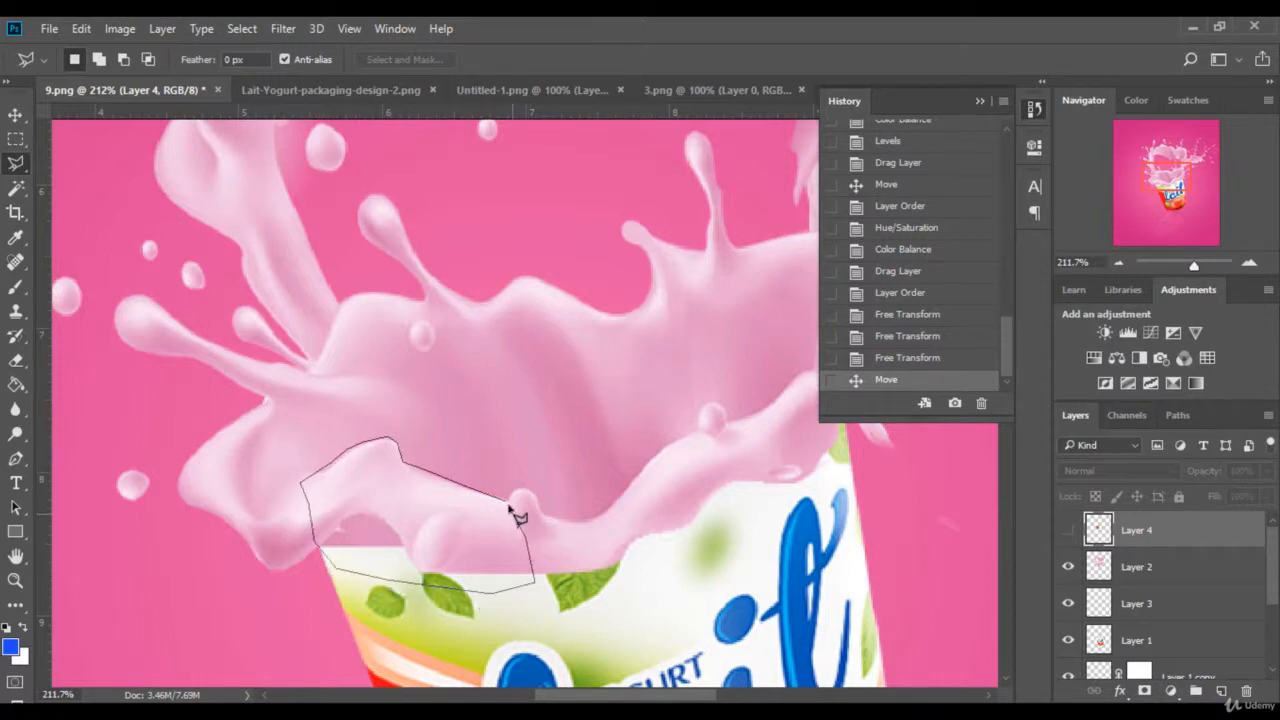
left_click(506, 503)
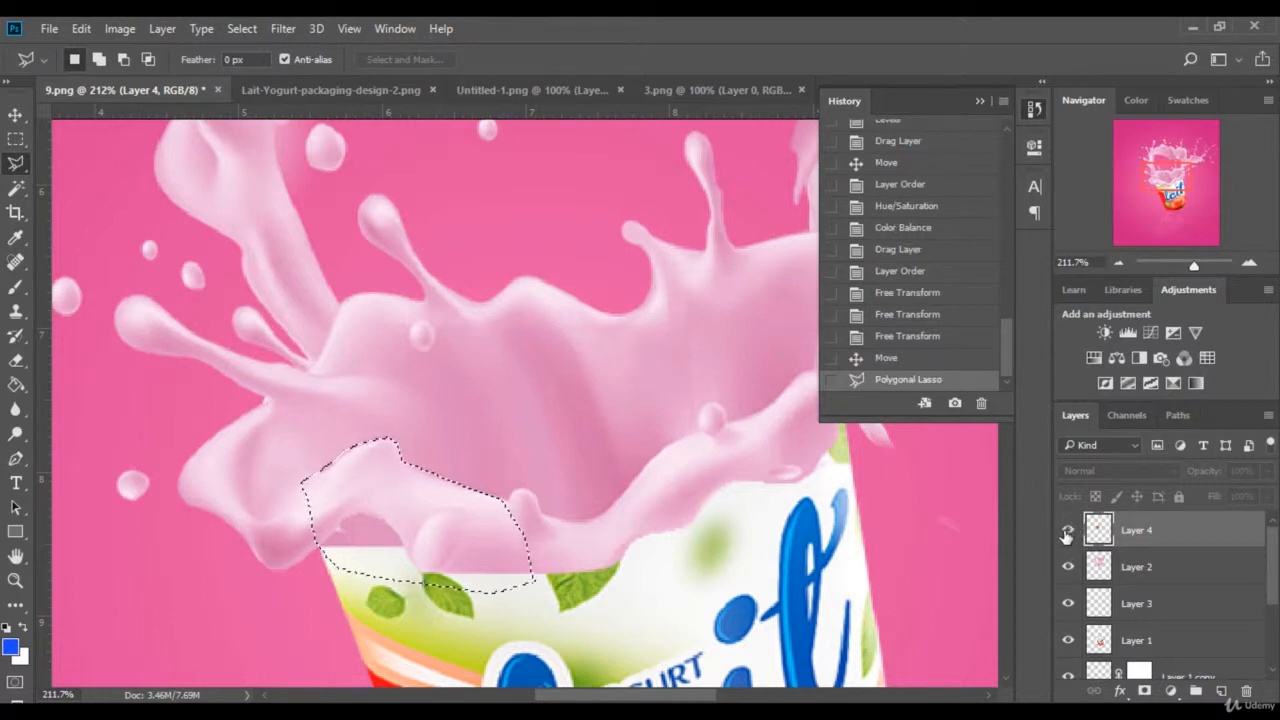
Show Layer 4 again, delete the part of the strawberry inside the selection, and deselect
left_click(1067, 531)
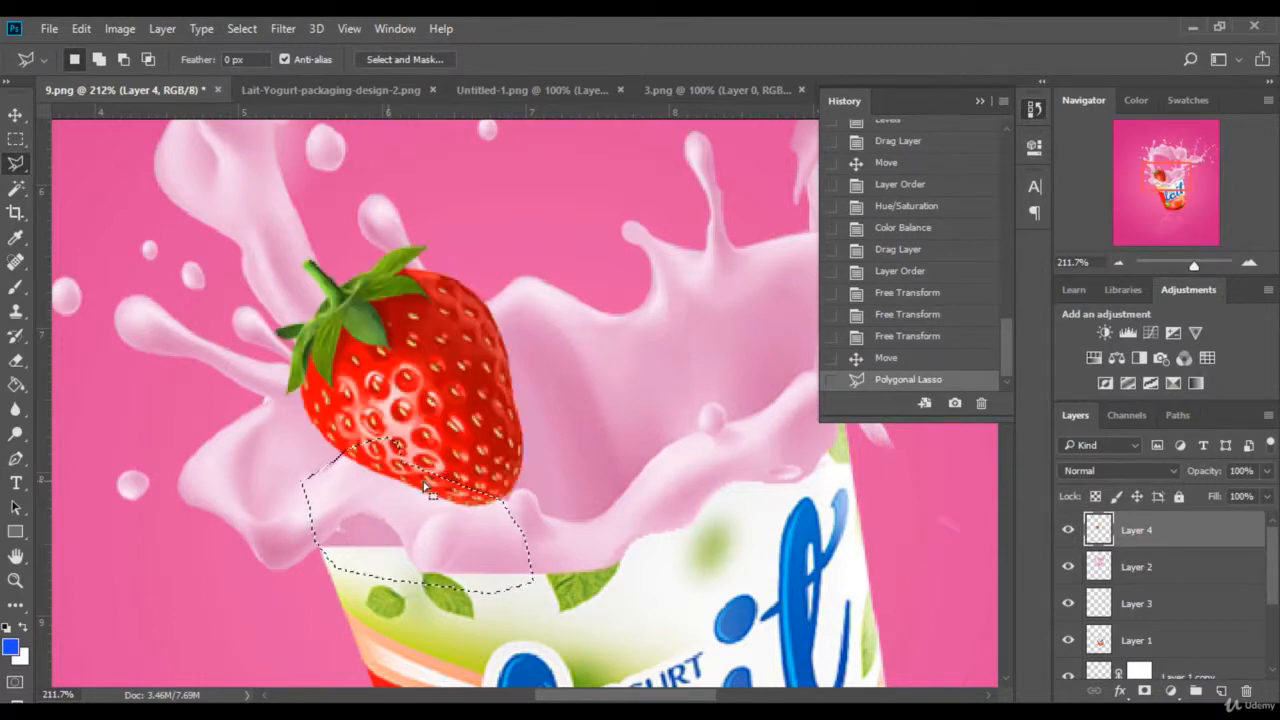
key("Delete")
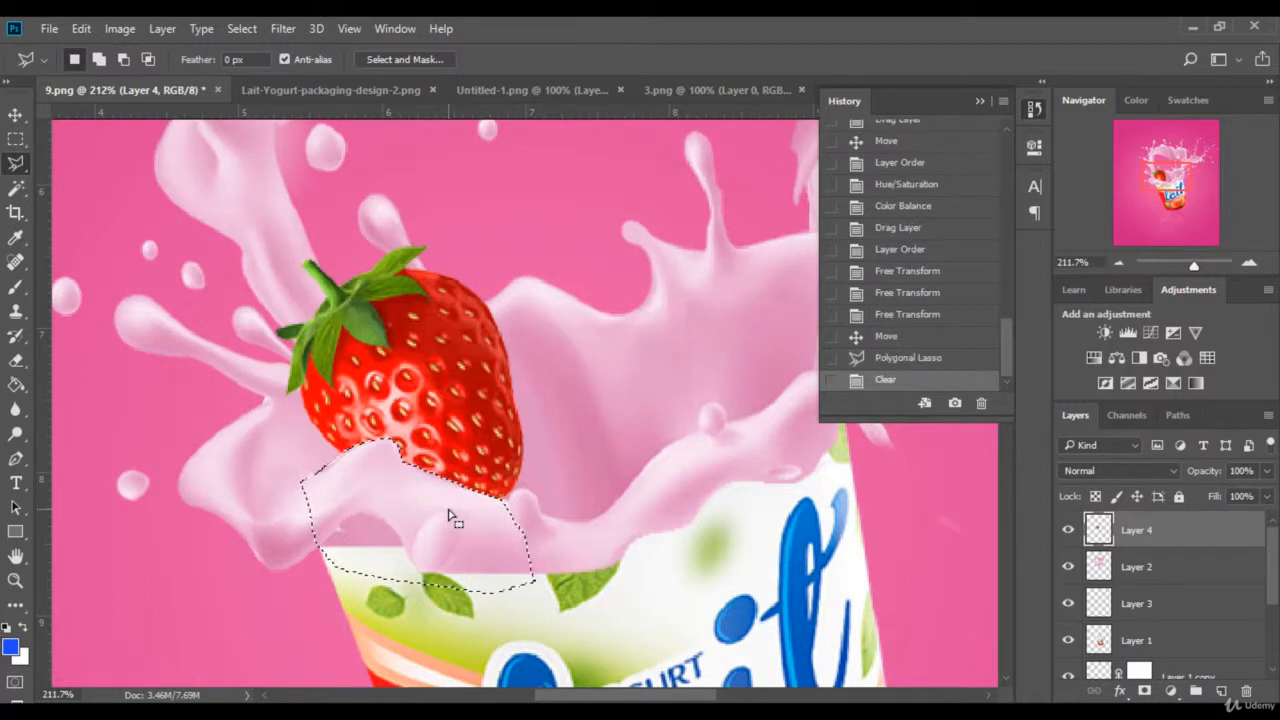
key("ctrl+d")
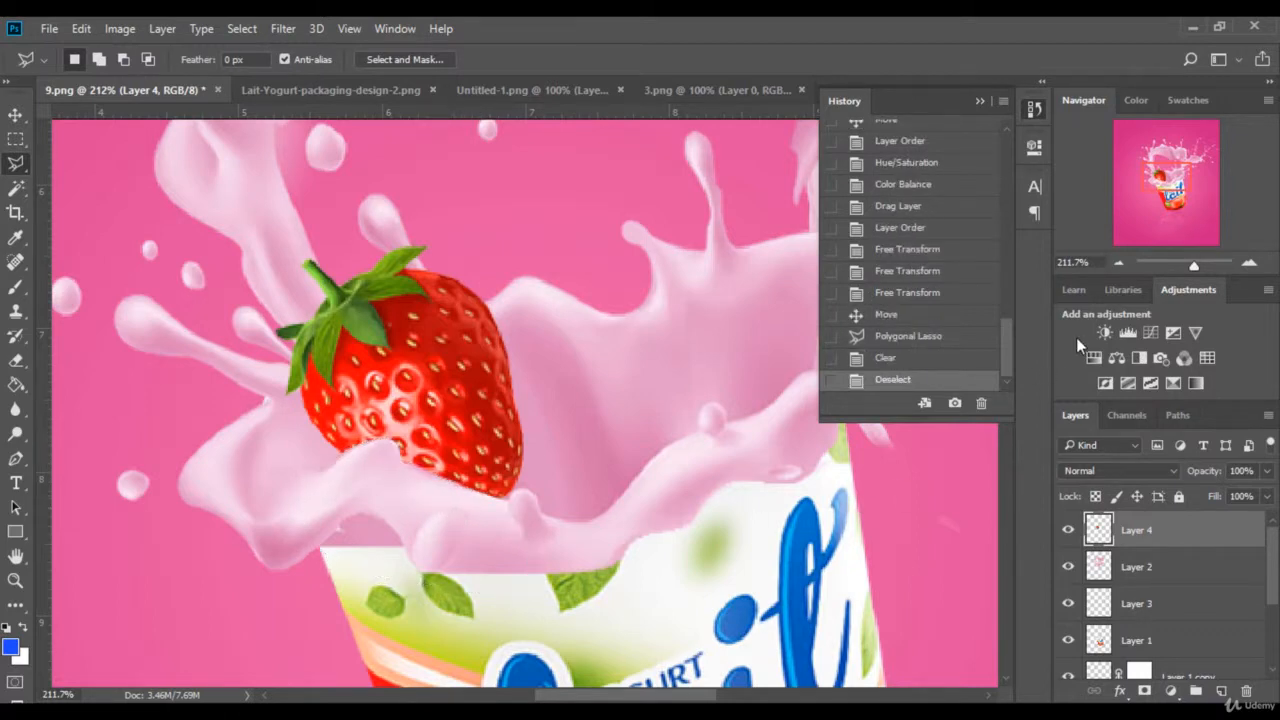
Close the 3.png document and collapse the History panel
left_click(1084, 262)
type("50")
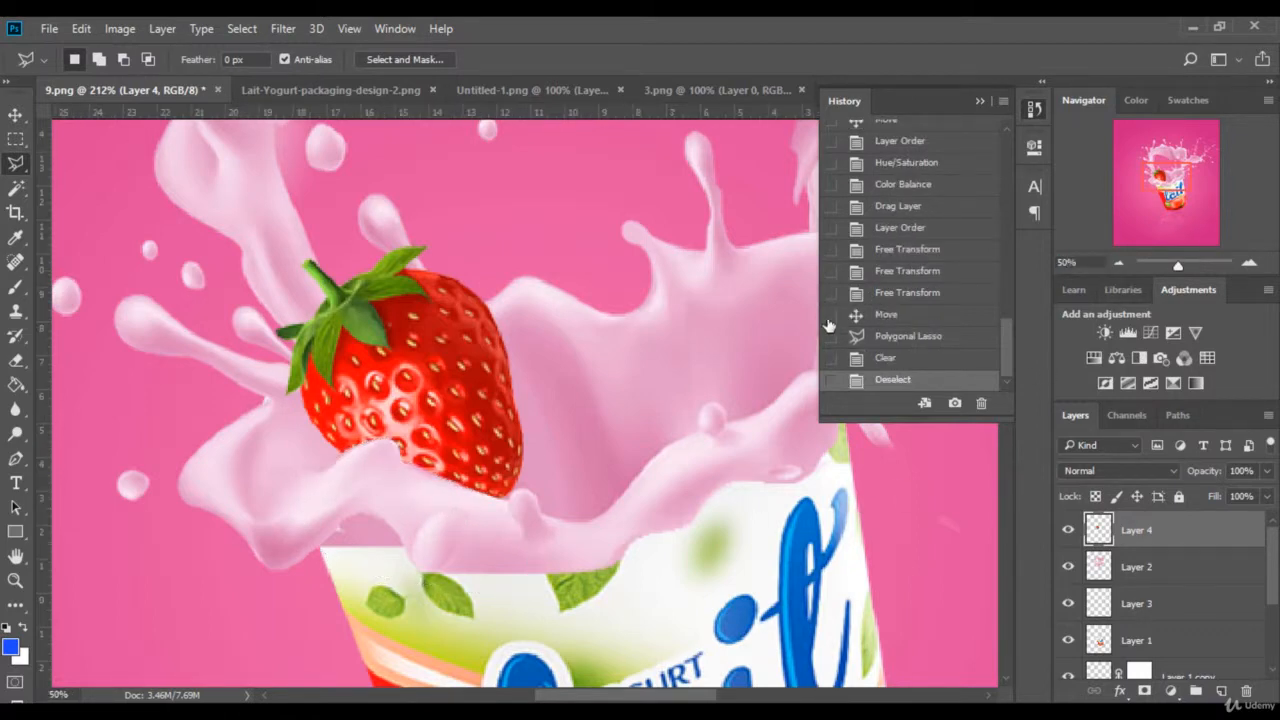
key("Return")
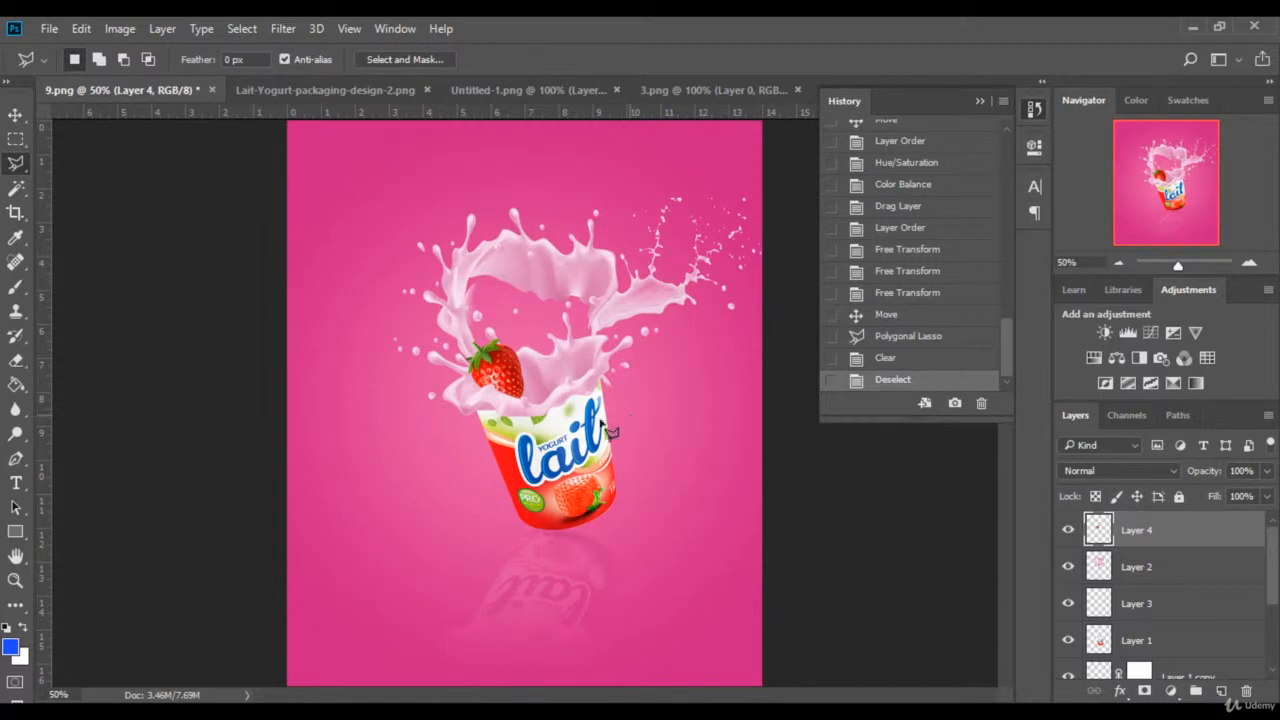
left_click(15, 114)
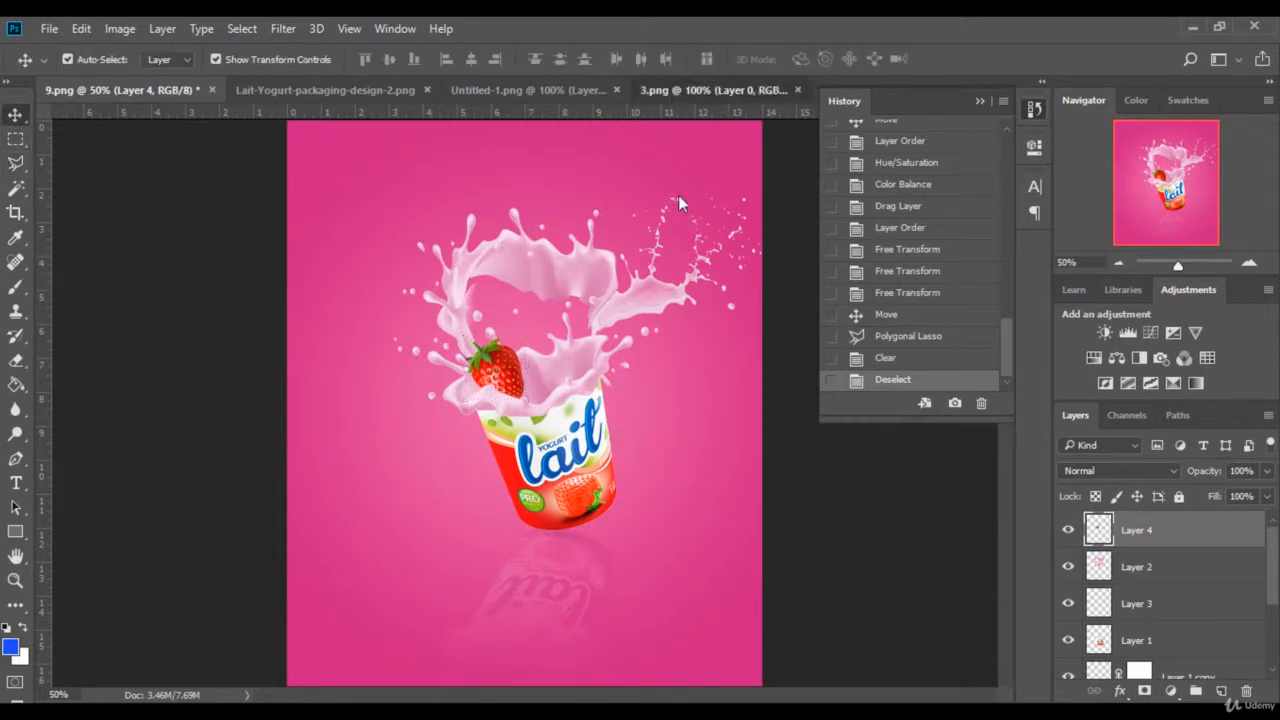
left_click(690, 90)
left_click(798, 89)
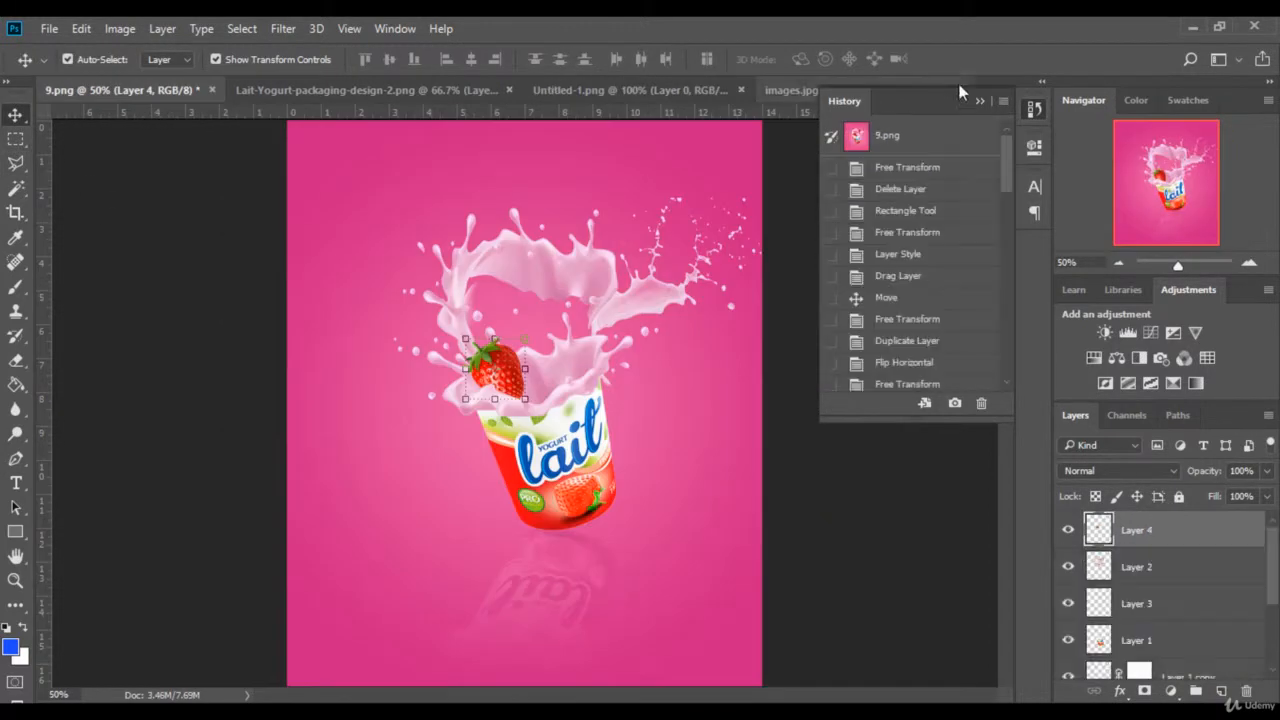
left_click(977, 103)
Add a second strawberry from images.jpg to 9.png, rotate it upright, and shrink it to a tiny berry inside the splash beside the first
left_click(822, 87)
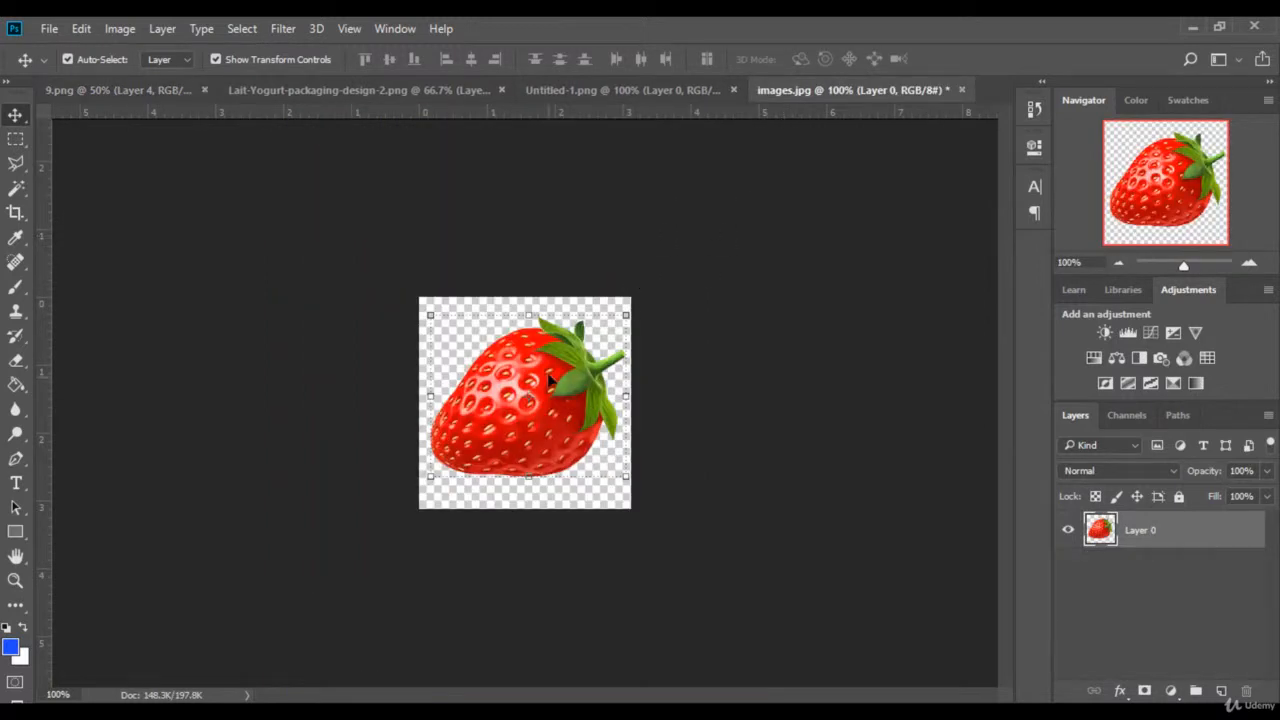
left_click_drag(548, 378, 619, 401)
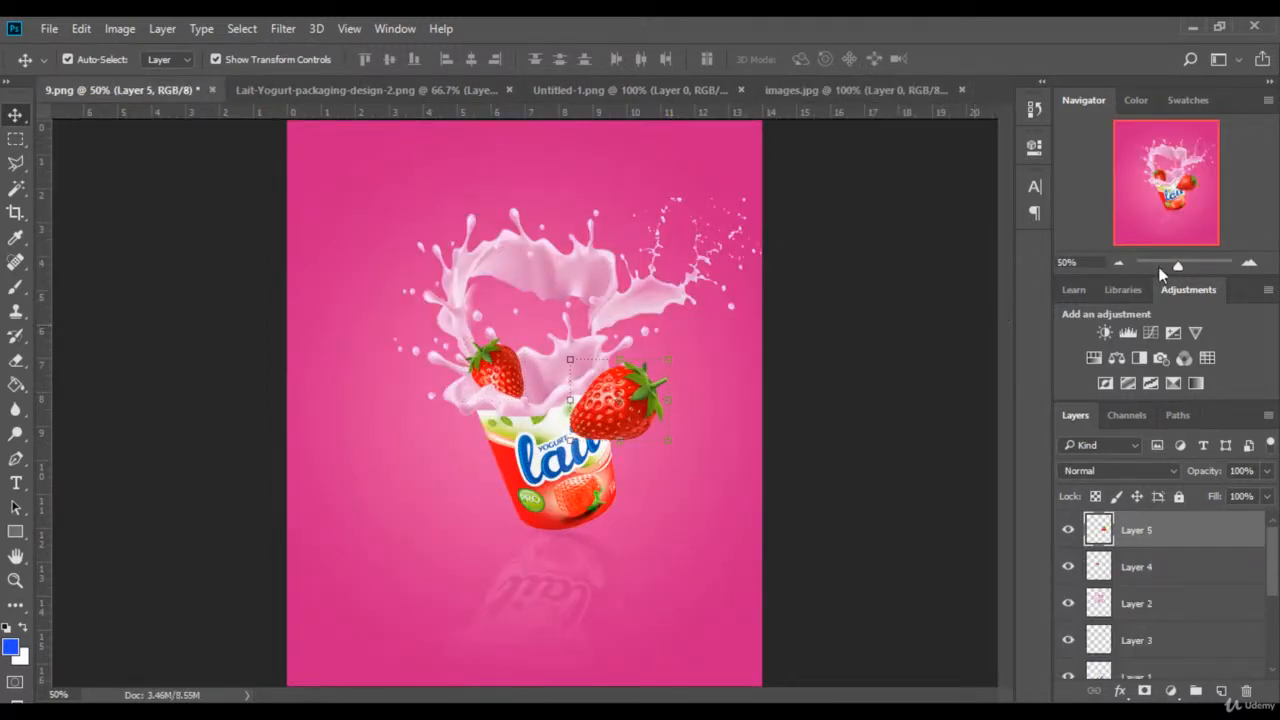
left_click(1188, 266)
scroll(790, 455, "up", 3)
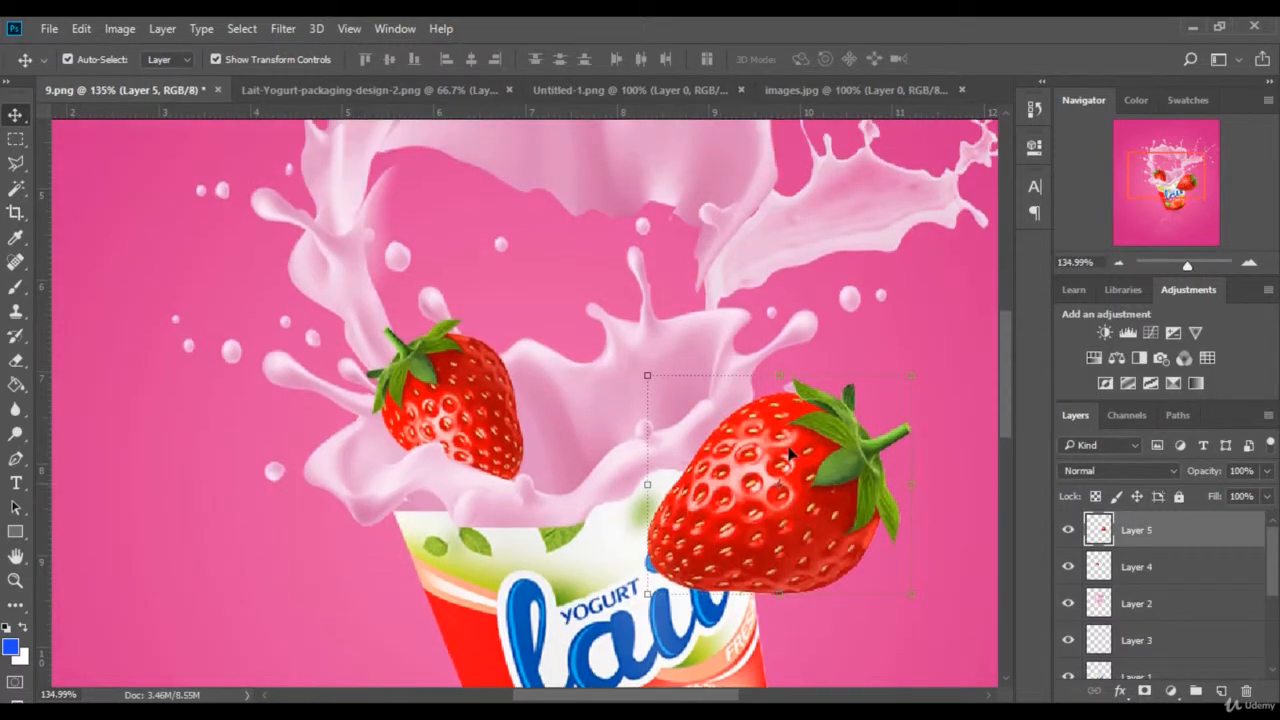
left_click_drag(879, 408, 572, 415)
left_click(830, 59)
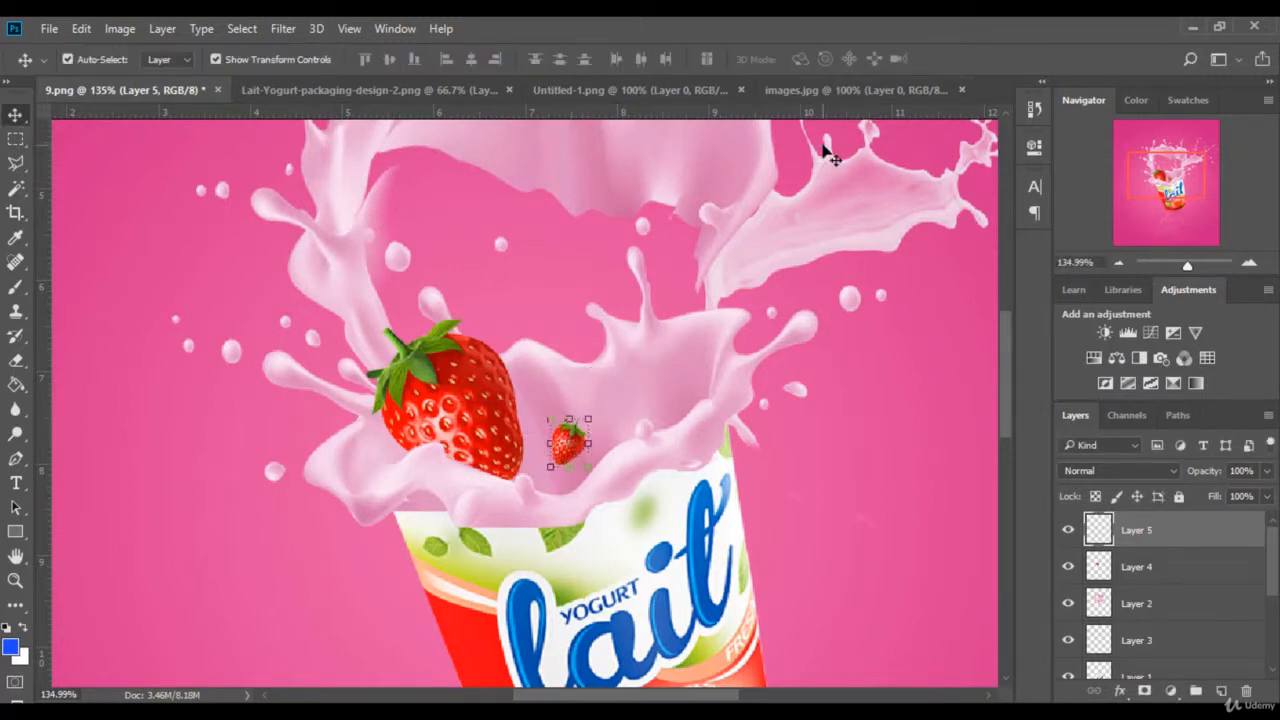
Add a third strawberry from images.jpg to 9.png and position it full size above the tiny berry, overlapping the upper splash
scroll(690, 365, "up", 4)
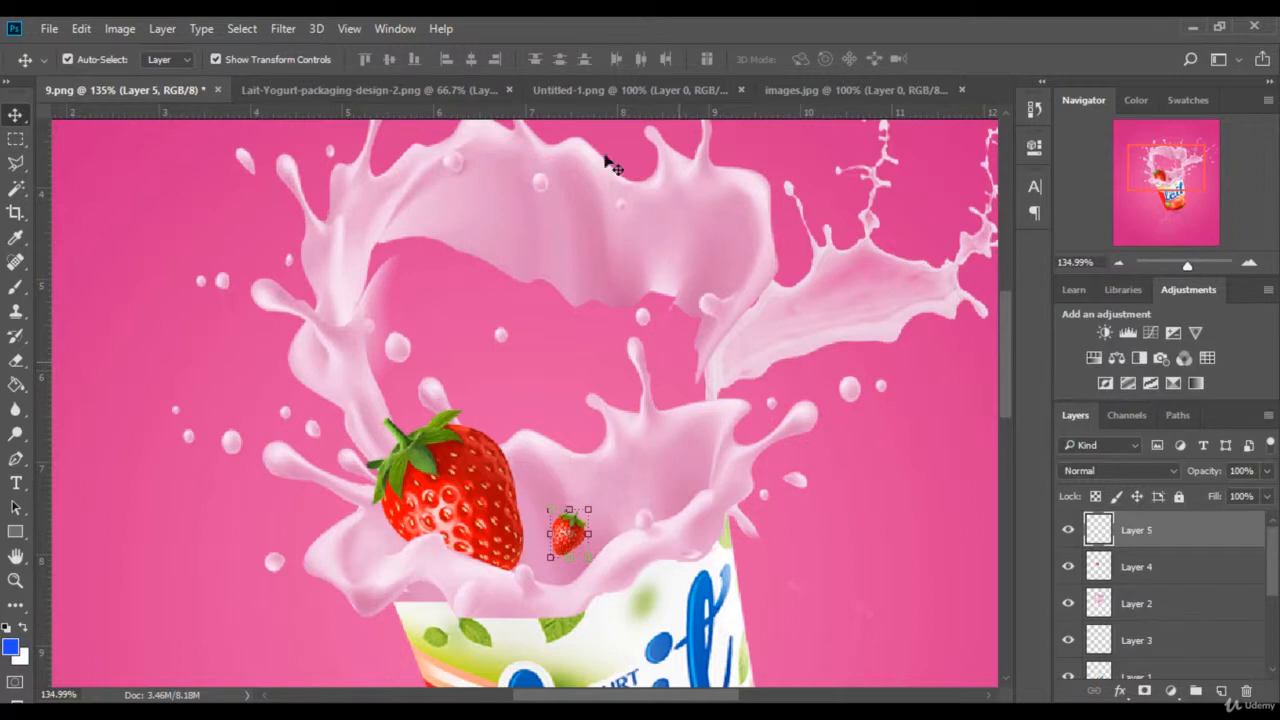
left_click(848, 90)
left_click_drag(530, 362, 177, 89)
left_click_drag(716, 363, 740, 366)
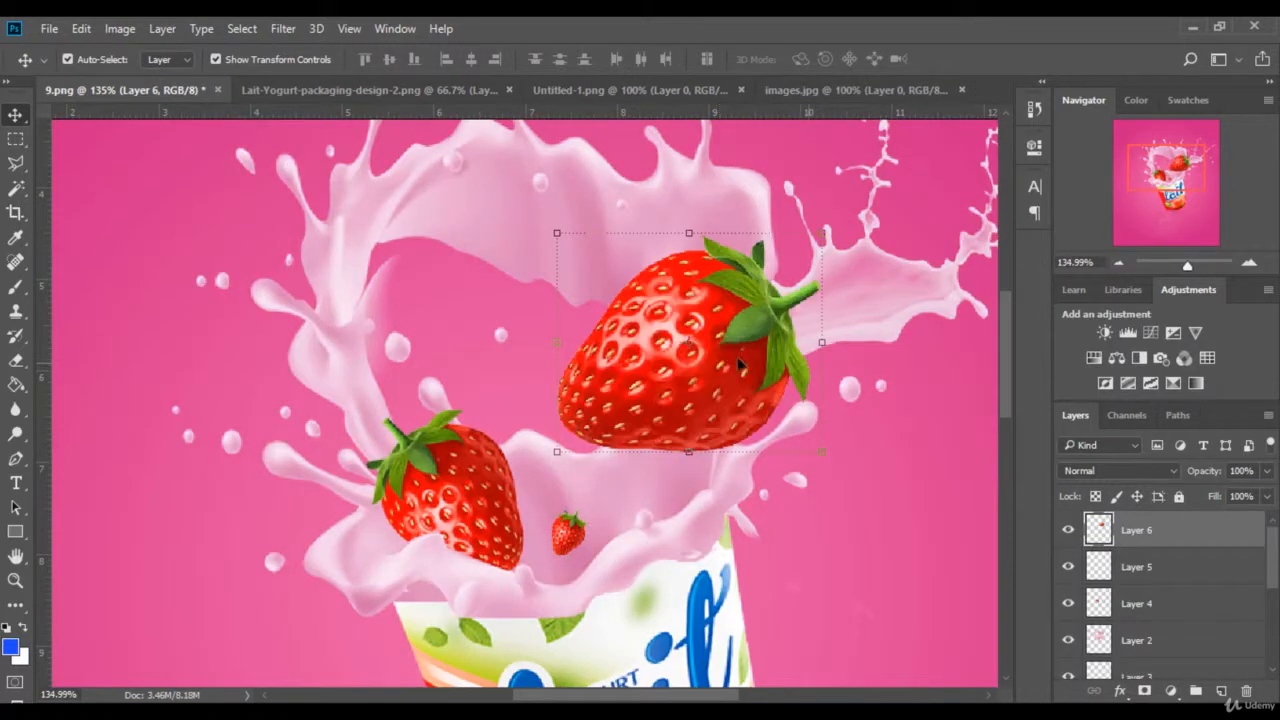
Duplicate the large strawberry's layer and hide the copy
scroll(797, 355, "up", 1)
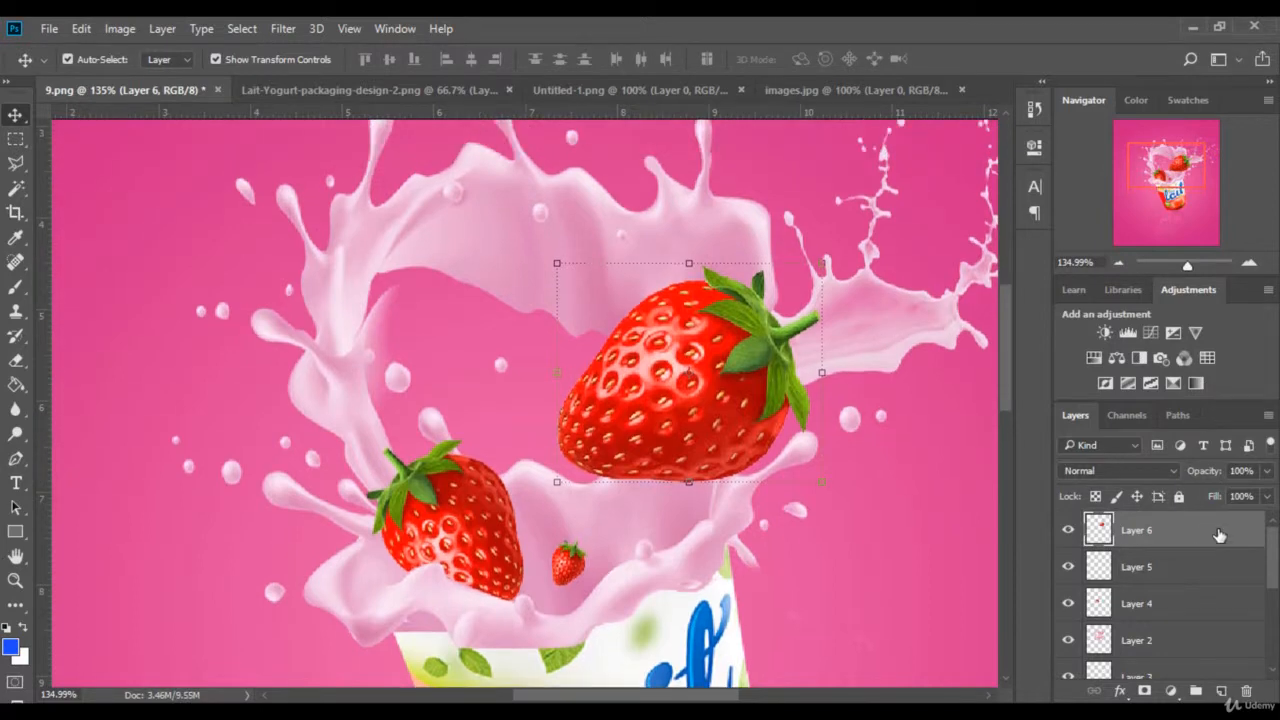
left_click_drag(1218, 536, 1221, 690)
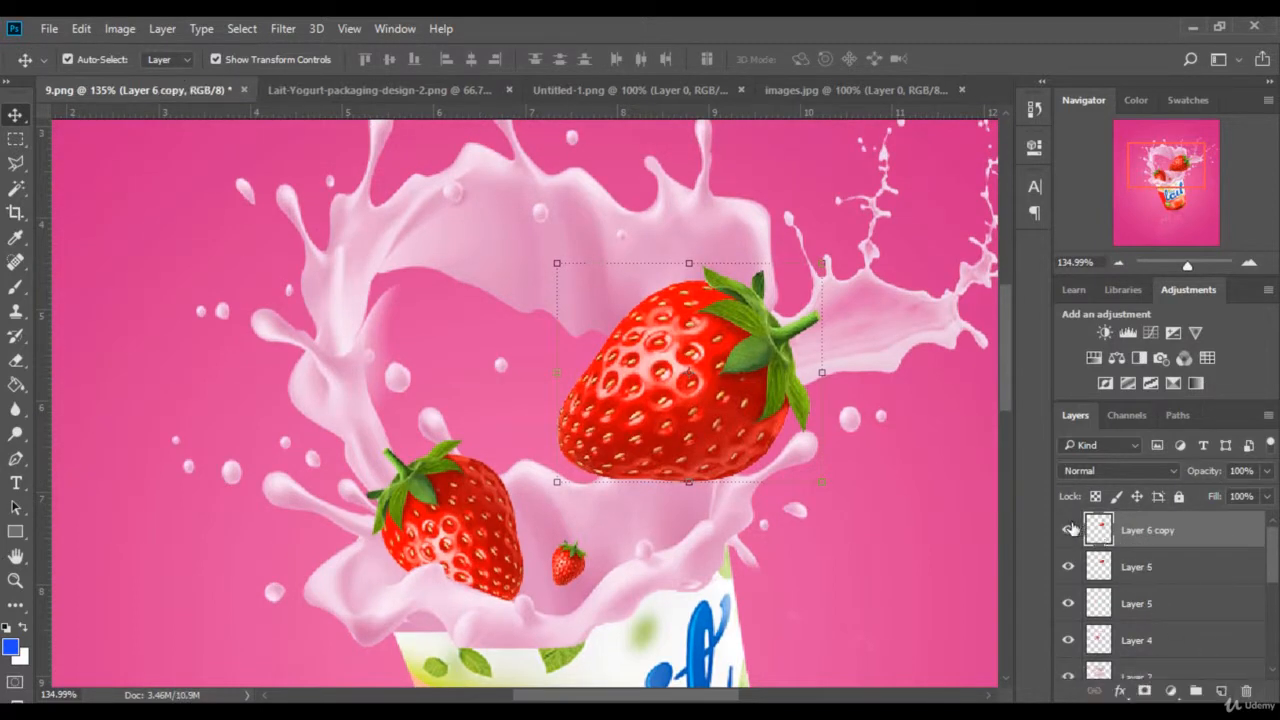
left_click(1068, 530)
scroll(756, 403, "up", 1)
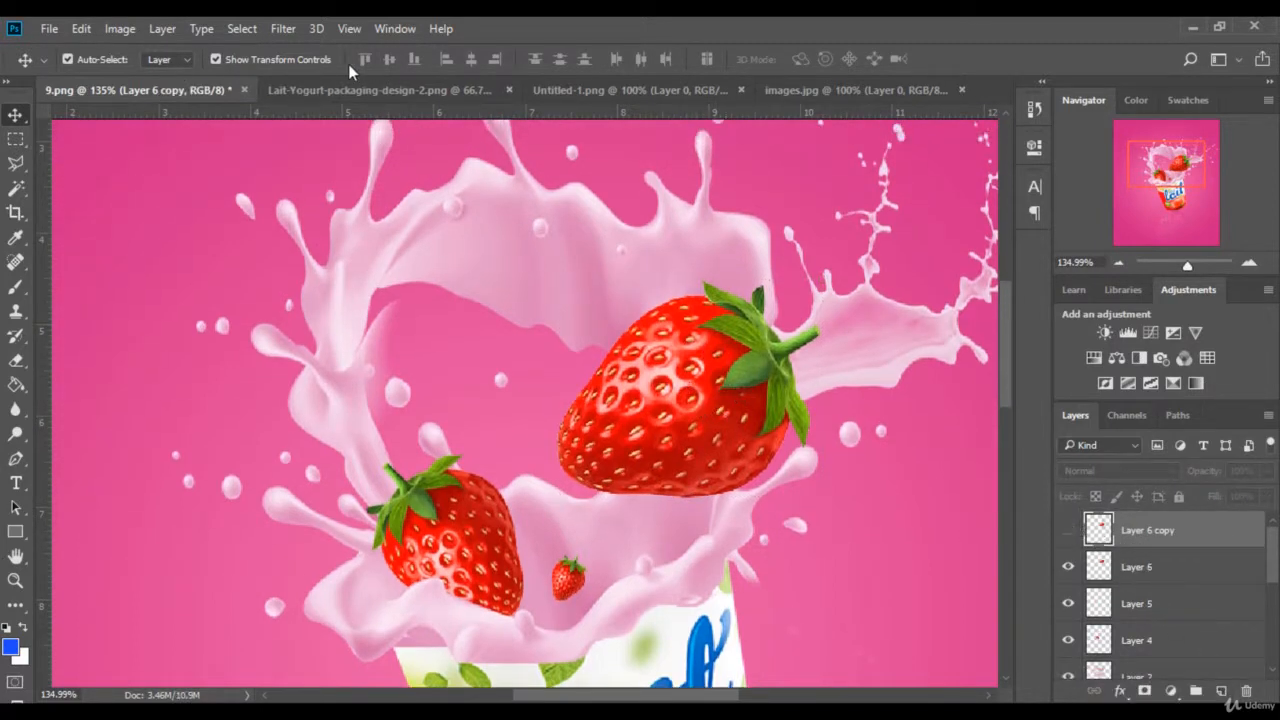
Shrink the original large strawberry on Layer 6 to about 35%, place it where the two splashes meet, and rotate it about 7° counterclockwise
left_click(315, 60)
left_click(804, 387)
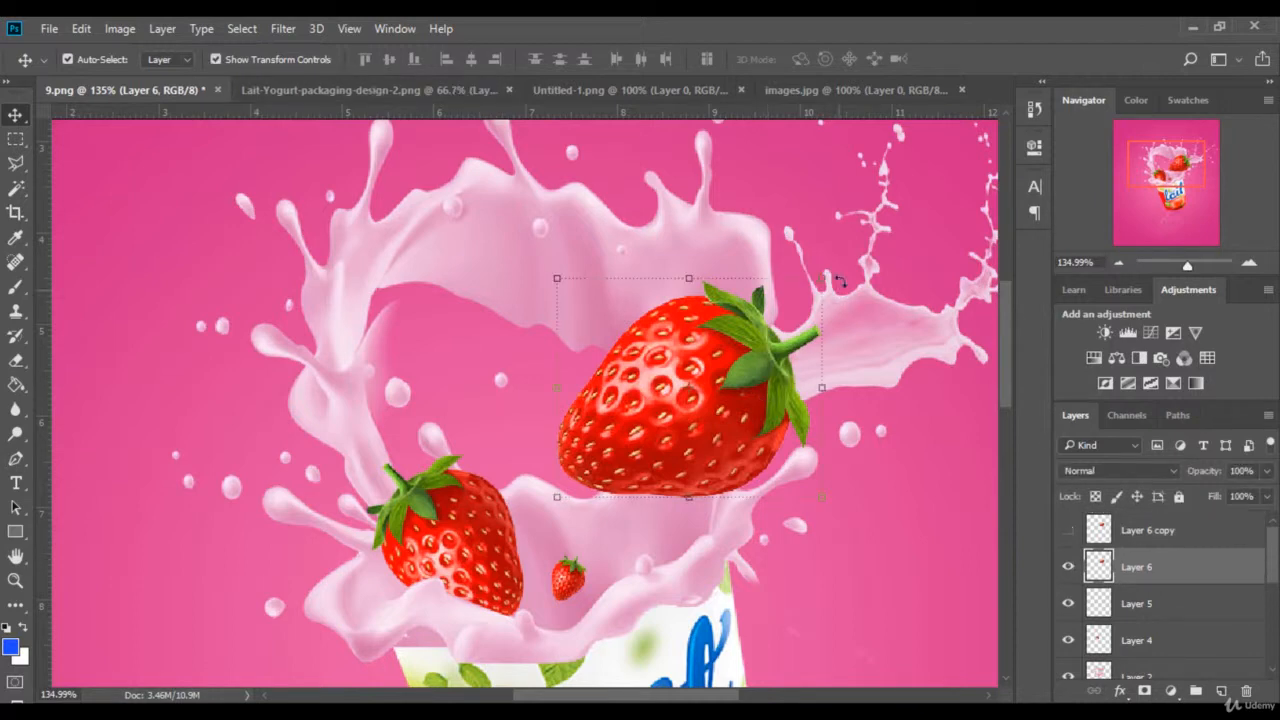
left_click_drag(820, 283, 722, 414)
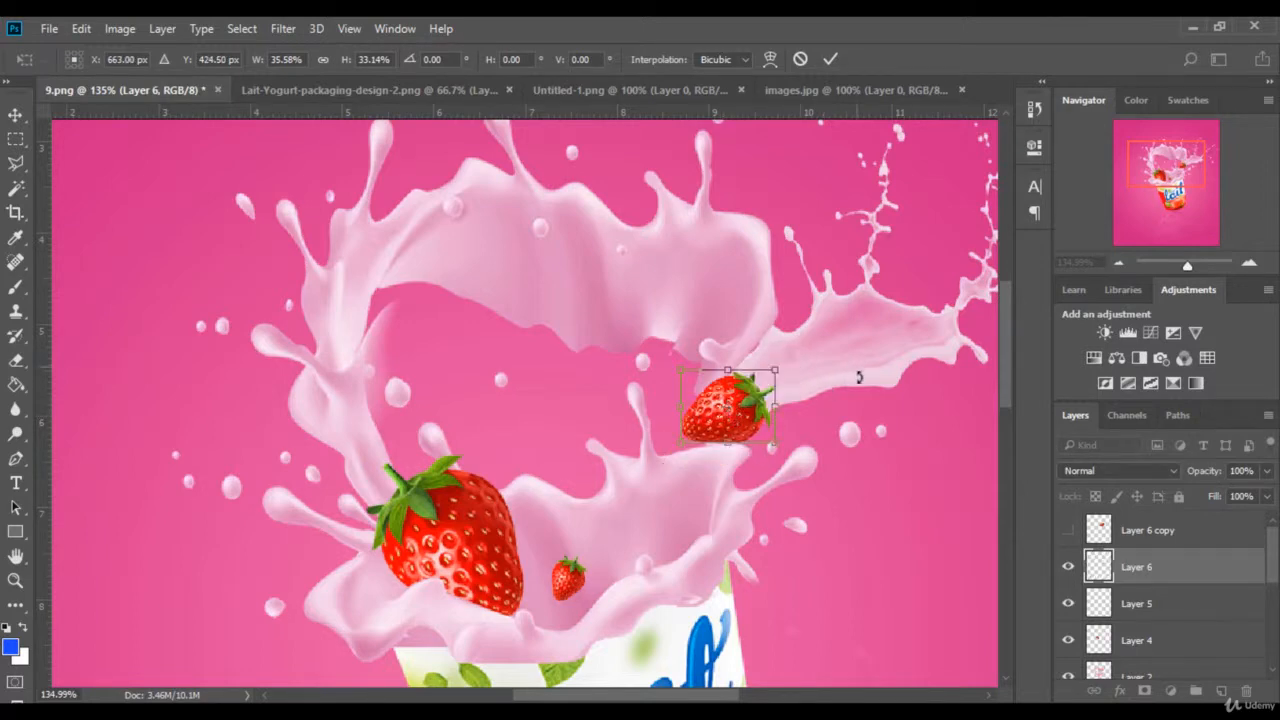
key("Down")
key("Down")
key("Down")
key("Left")
key("Left")
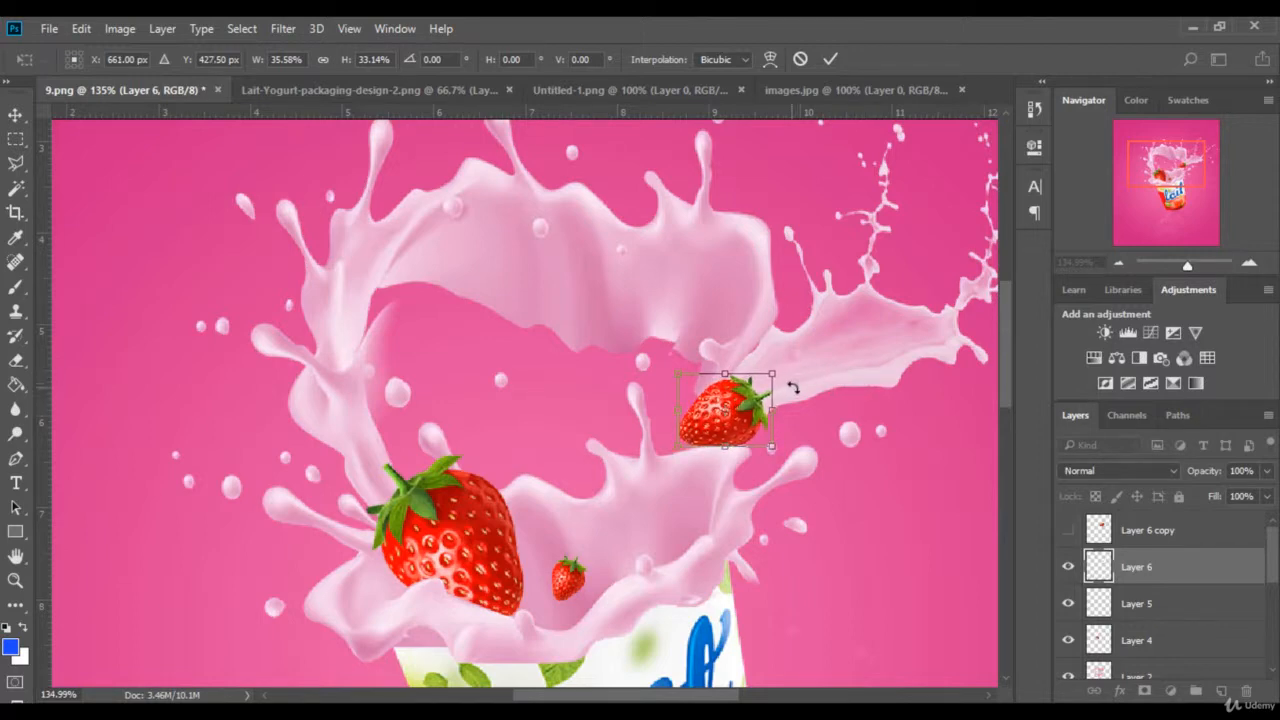
left_click_drag(792, 387, 795, 379)
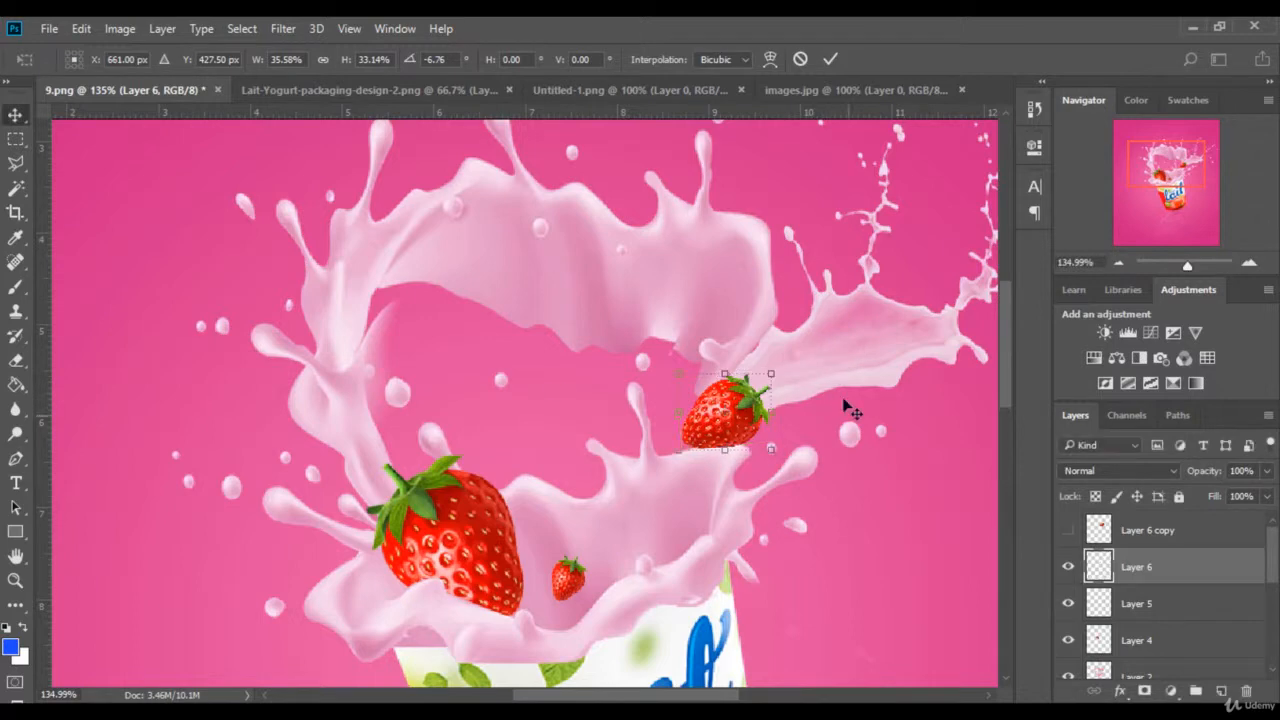
key("Return")
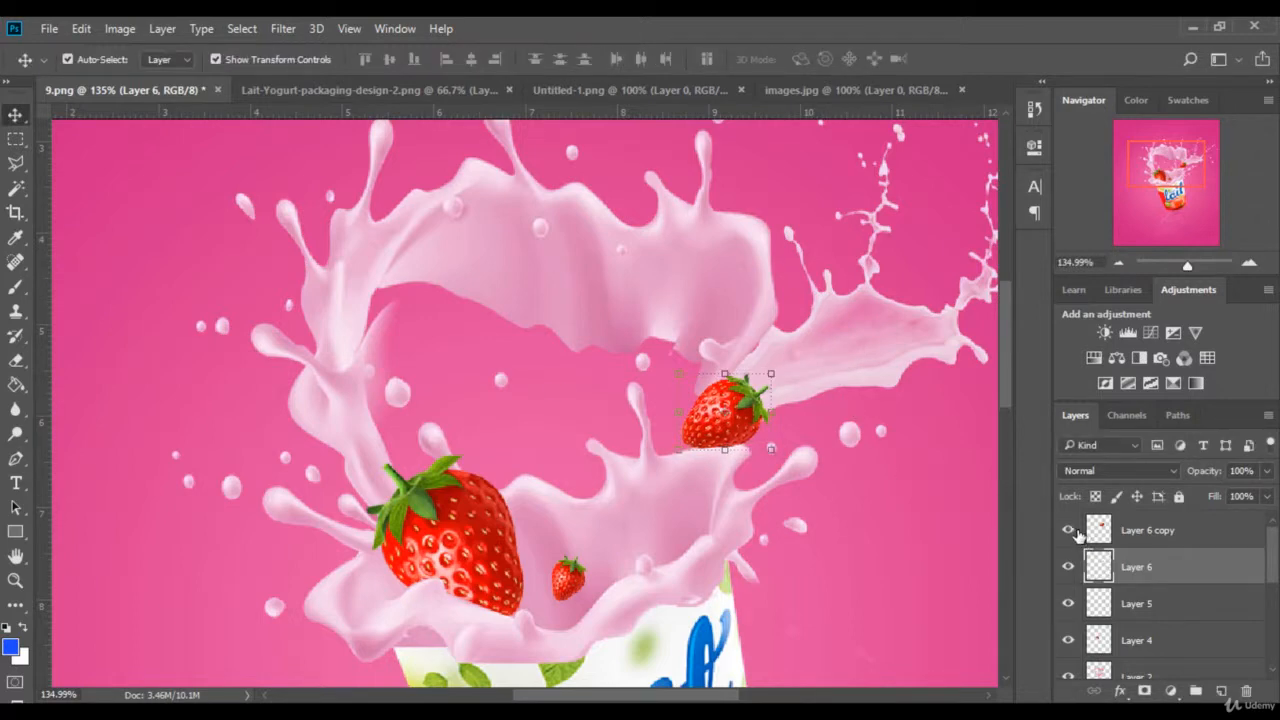
Show the Layer 6 copy strawberry, scale it to about 70%, rotate it about 30° counterclockwise, and place it above the smaller one
left_click(1069, 530)
left_click(694, 343)
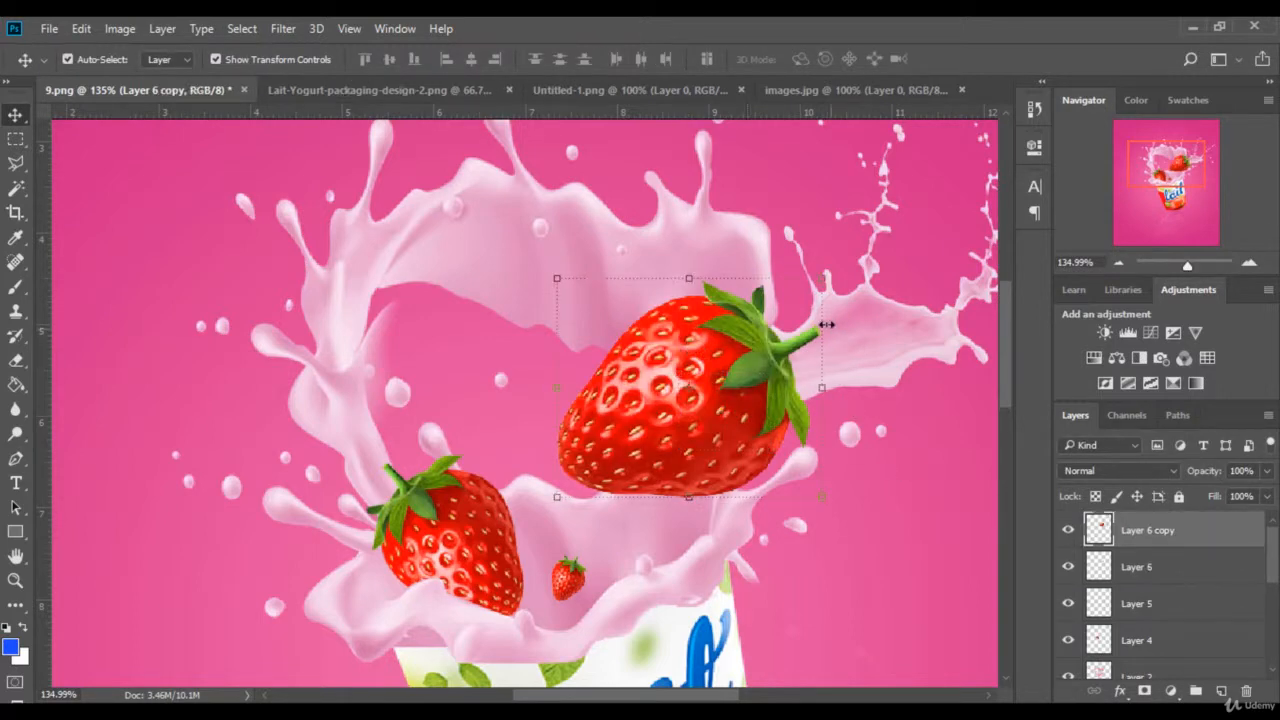
left_click_drag(822, 282, 746, 350)
left_click_drag(766, 402, 743, 347)
left_click_drag(682, 415, 756, 306)
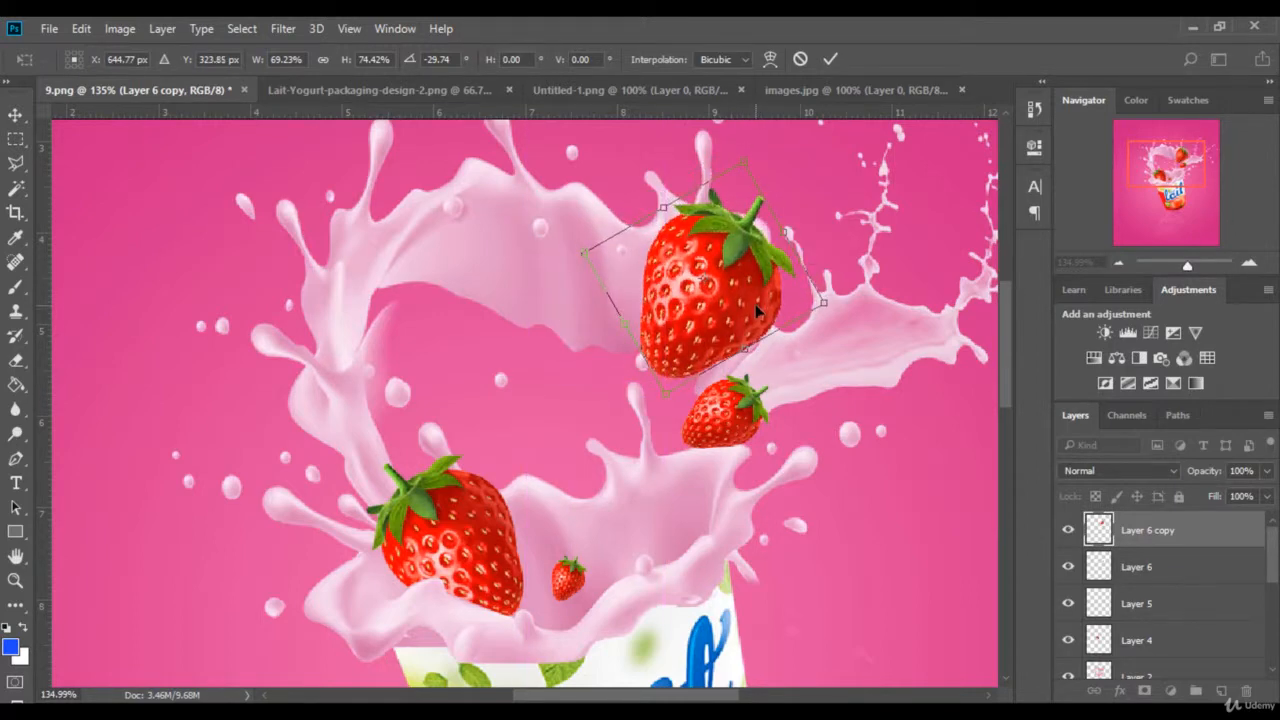
key("Return")
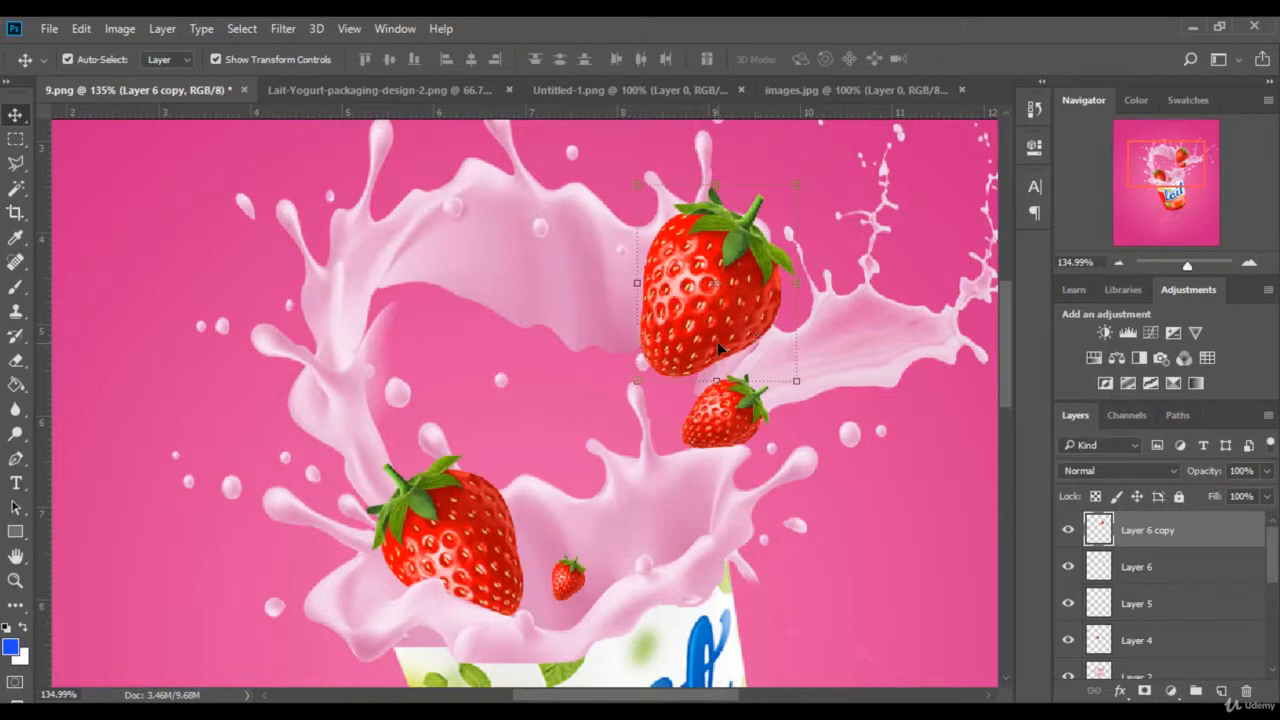
Shrink the Layer 6 copy strawberry slightly more, rotate it more upright, and position it over the right end of the upper splash
scroll(740, 320, "up", 2)
key("ctrl+t")
left_click_drag(797, 231, 780, 265)
key("Return")
key("Return")
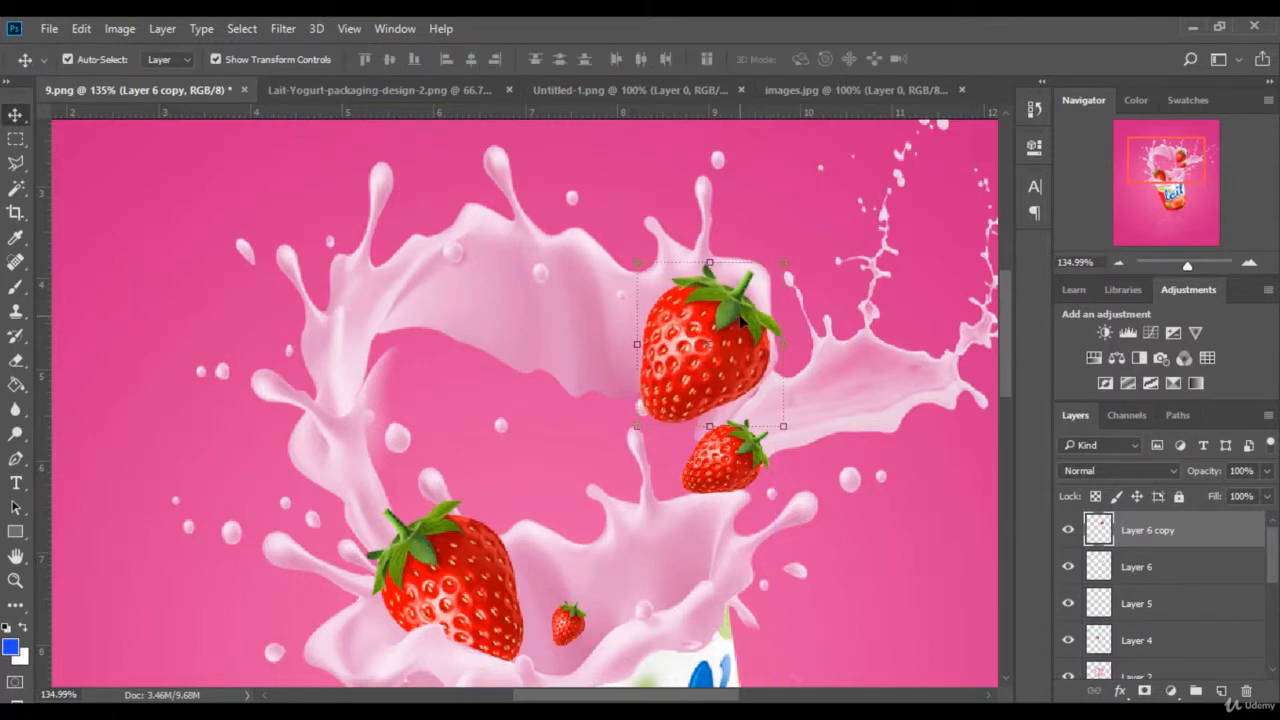
left_click_drag(736, 321, 808, 298)
left_click_drag(748, 330, 749, 322)
key("Return")
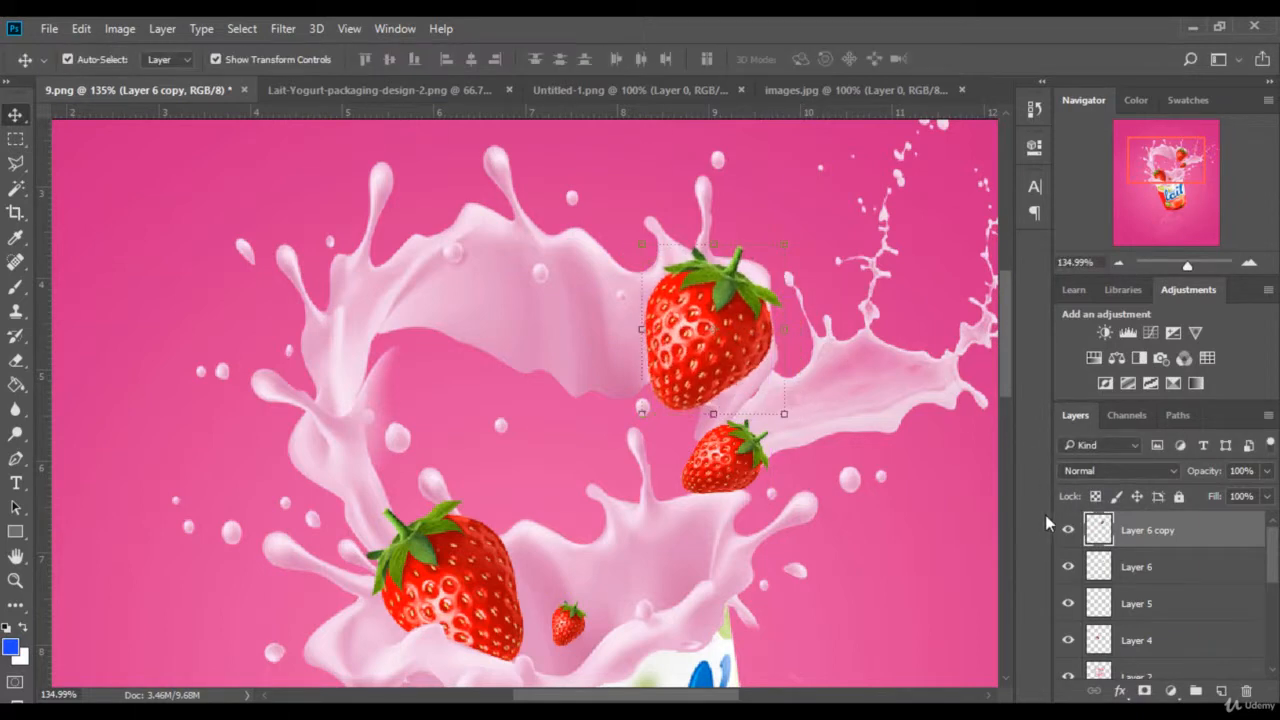
left_click(1068, 530)
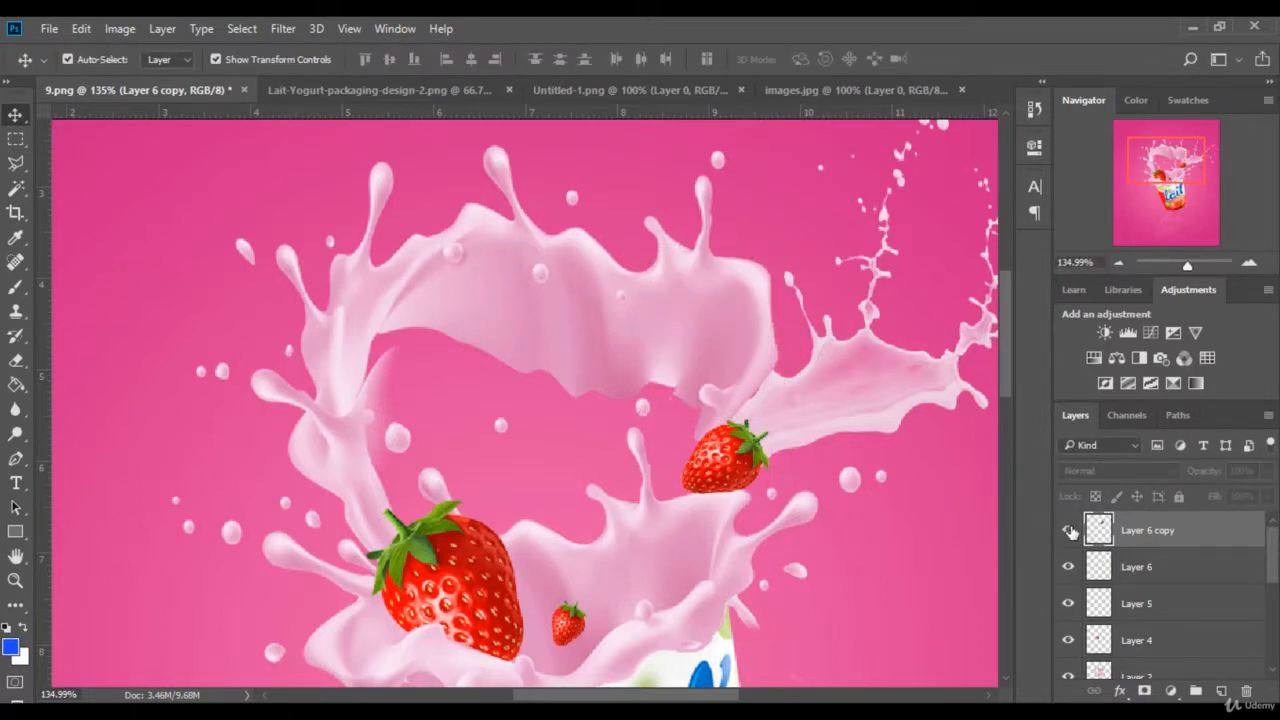
left_click(1068, 530)
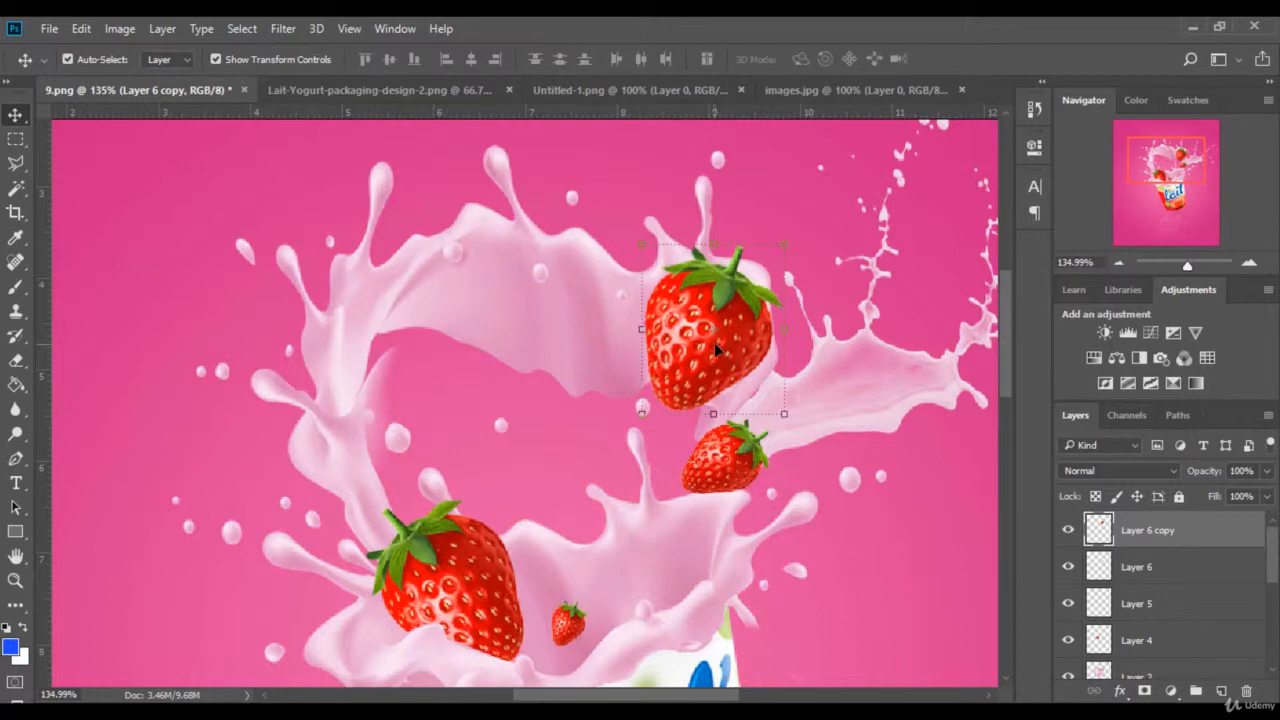
left_click_drag(714, 342, 720, 355)
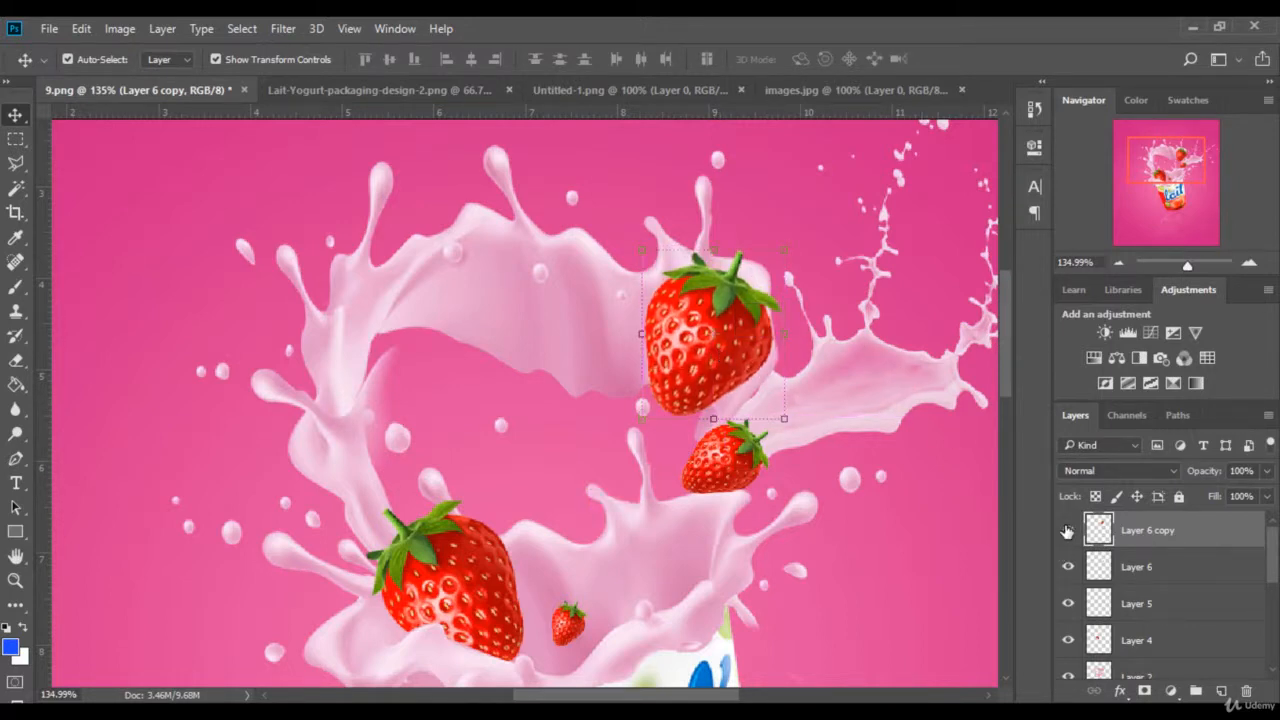
Cut away the part of the Layer 6 copy strawberry covering the side splash's tip, using a polygonal lasso selection traced along the milk edge
left_click(1068, 530)
left_click(15, 162)
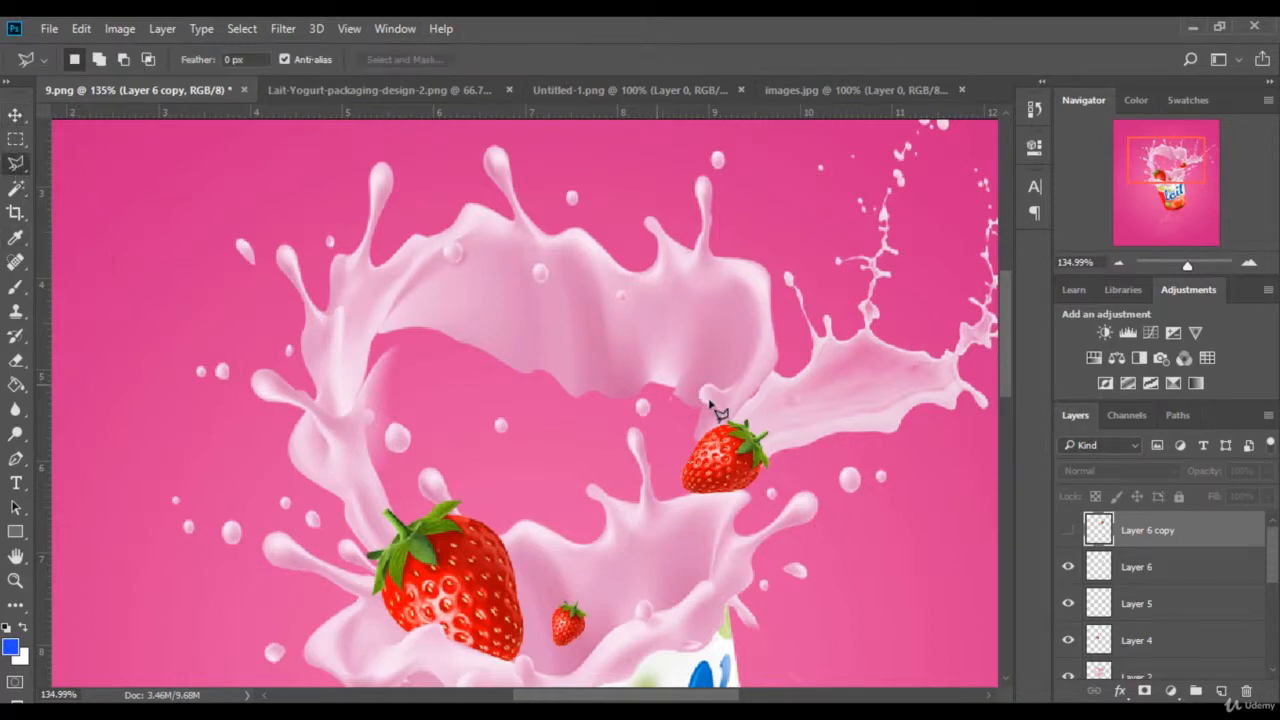
left_click(759, 321)
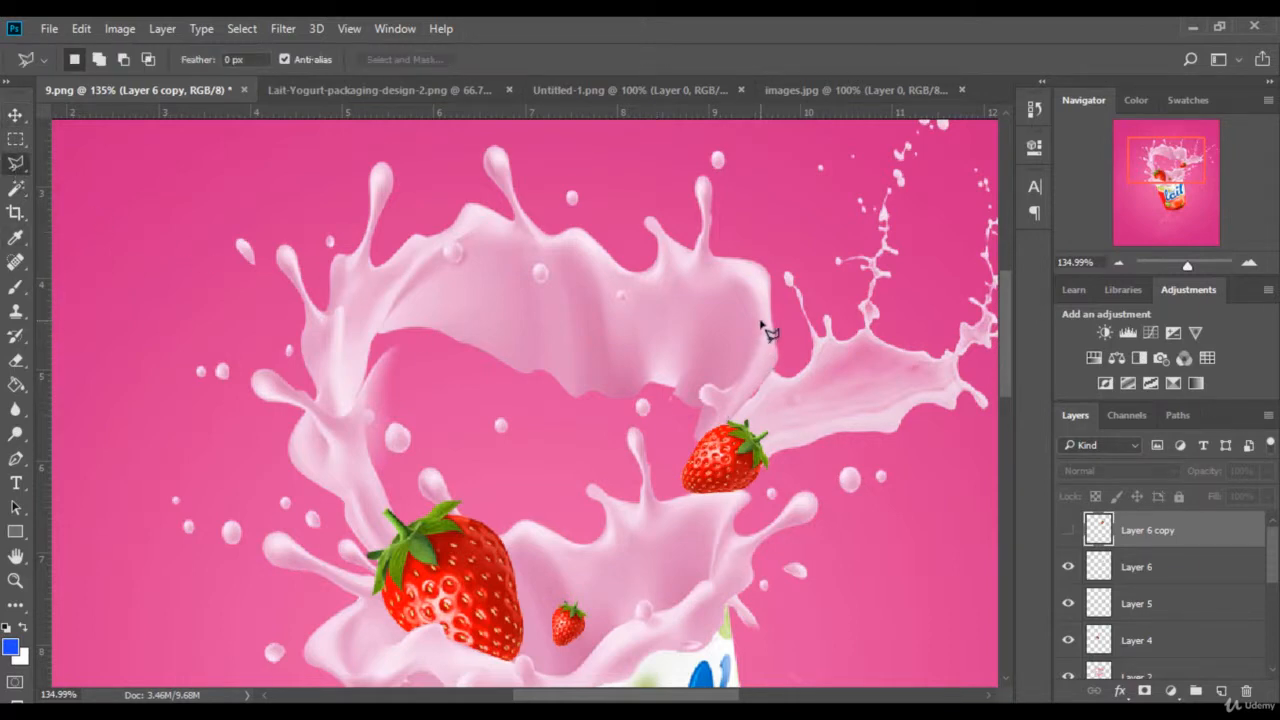
left_click(742, 384)
key("Escape")
left_click(1068, 530)
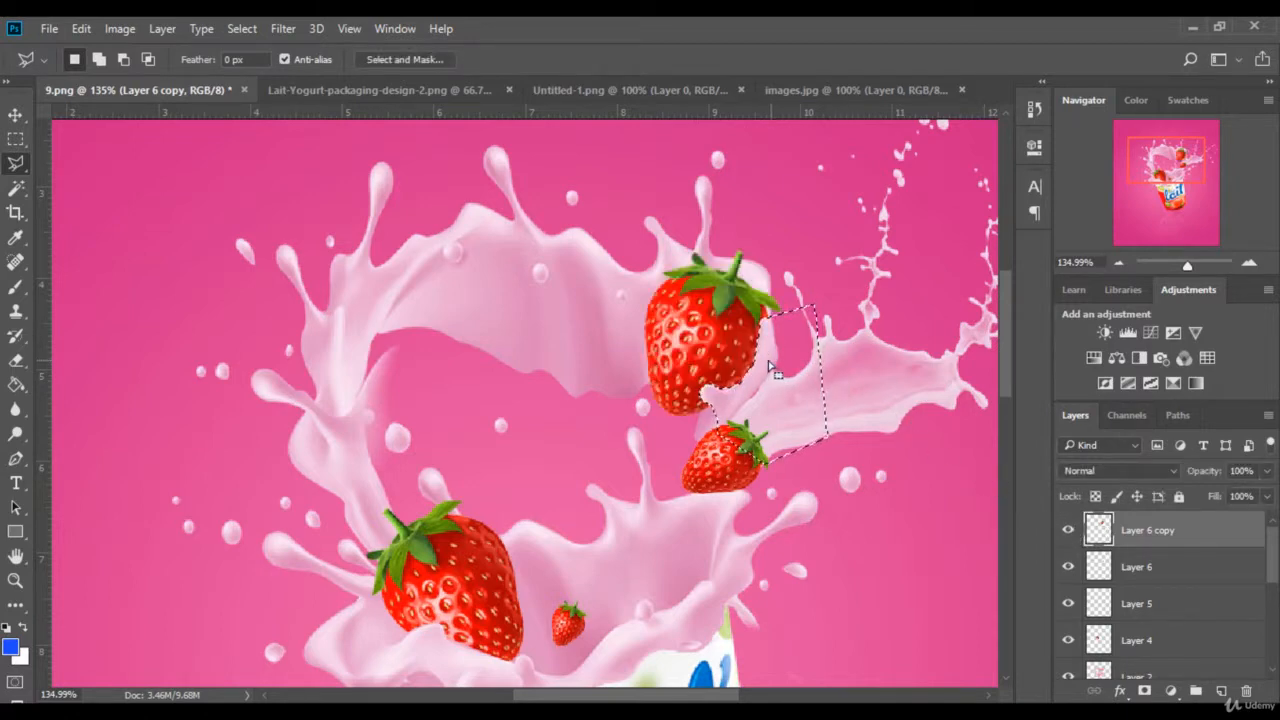
key("ctrl+d")
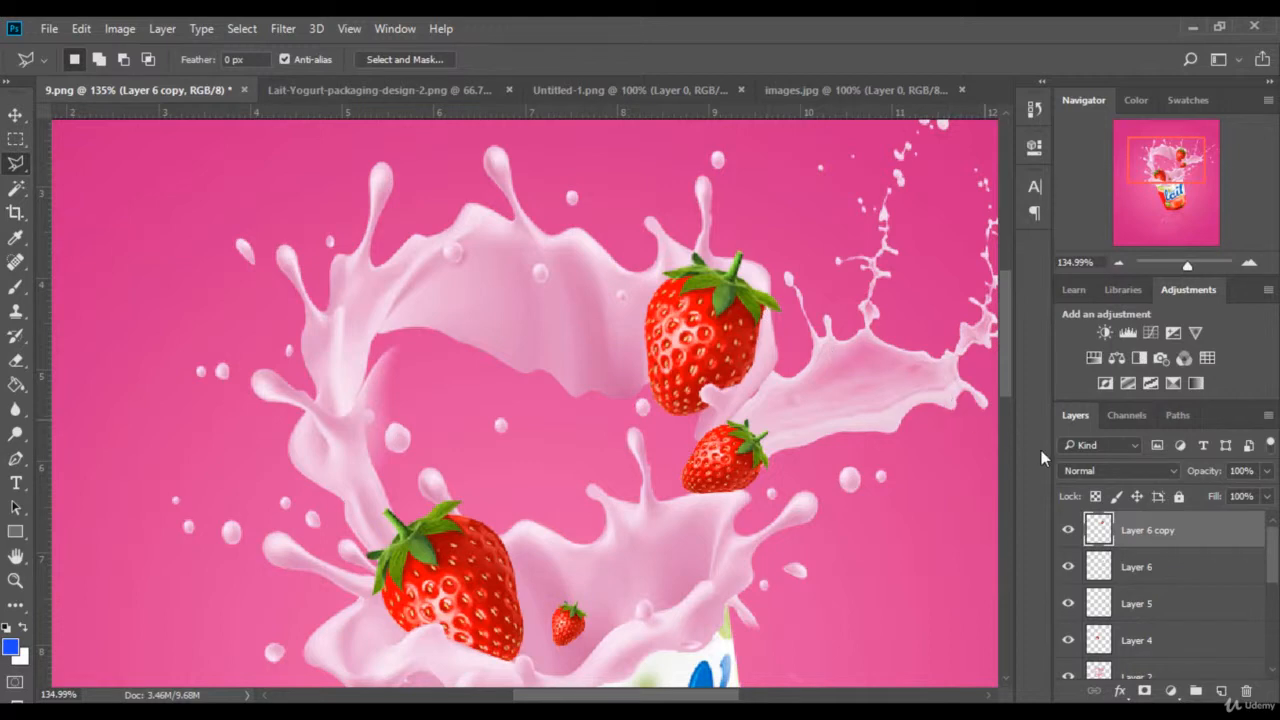
Review the whole composition at 50% zoom and the splash area at 100%
left_click(1098, 261)
type("50")
key("Return")
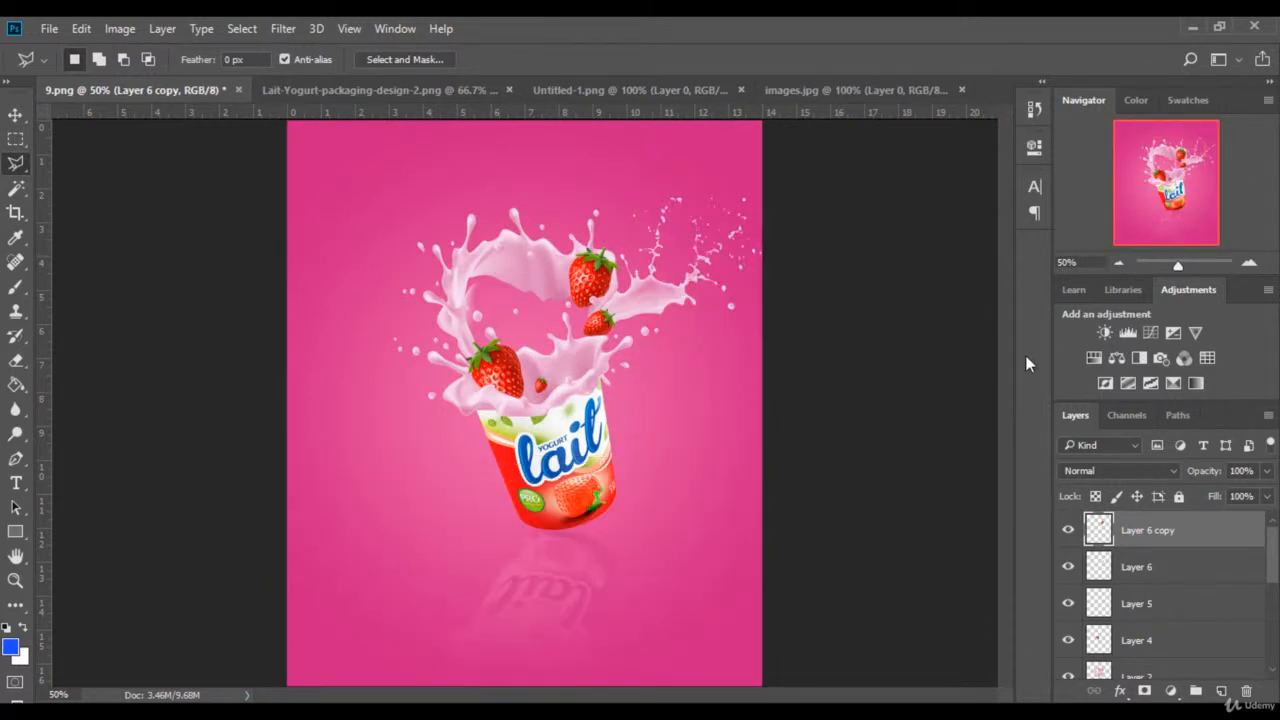
left_click(1066, 262)
type("100")
key("Return")
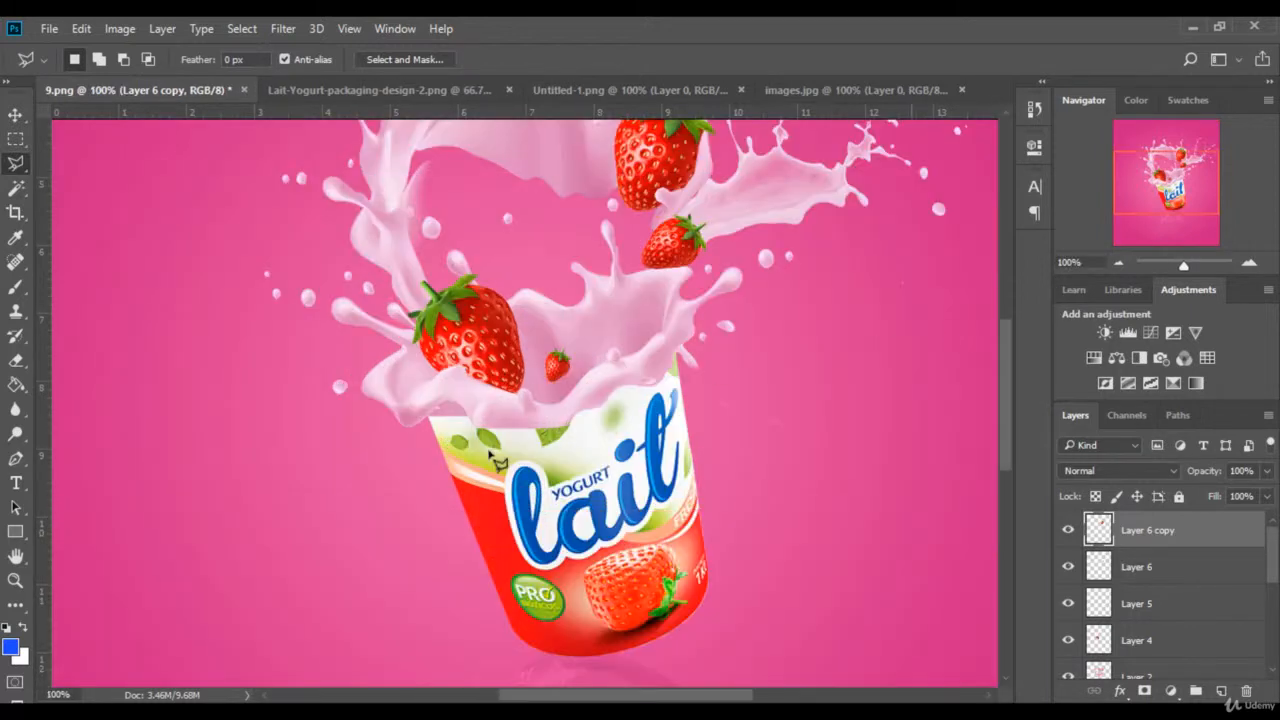
scroll(533, 452, "up", 5)
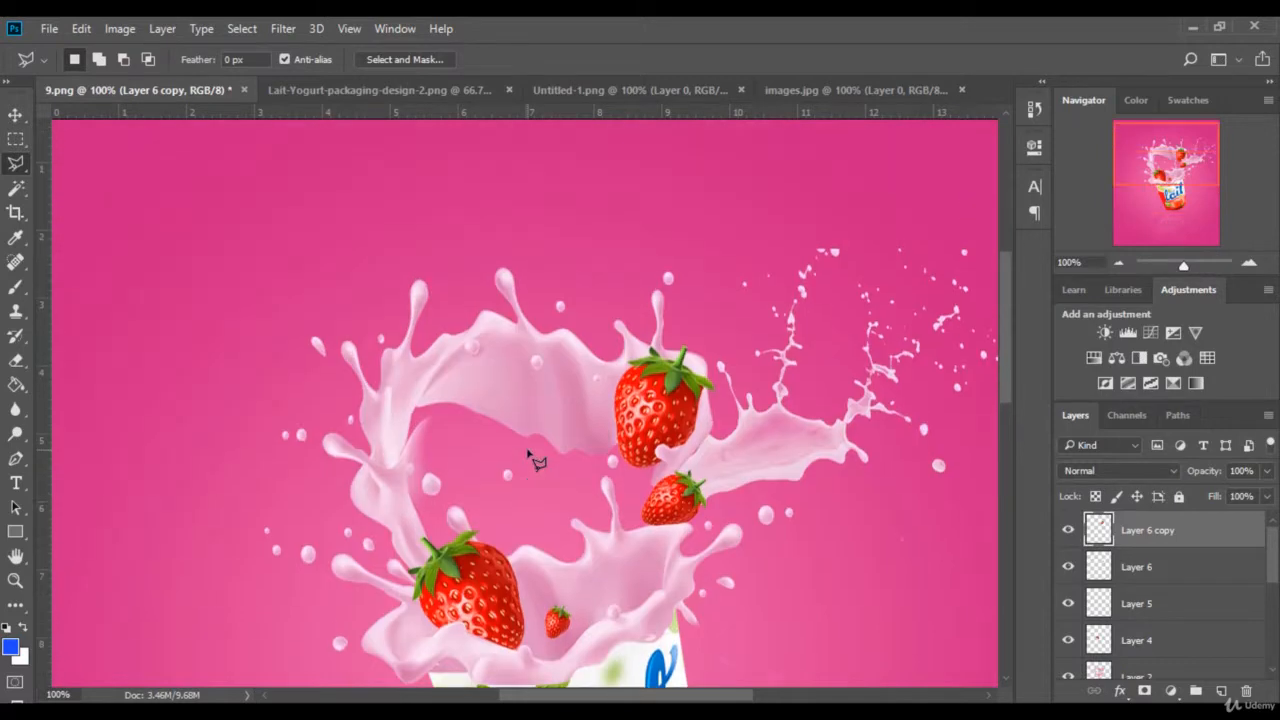
Add another strawberry from images.jpg to 9.png at about 59% scale, rotated about 95°, behind the upper splash's left end, stacked below Layer 3
left_click(22, 117)
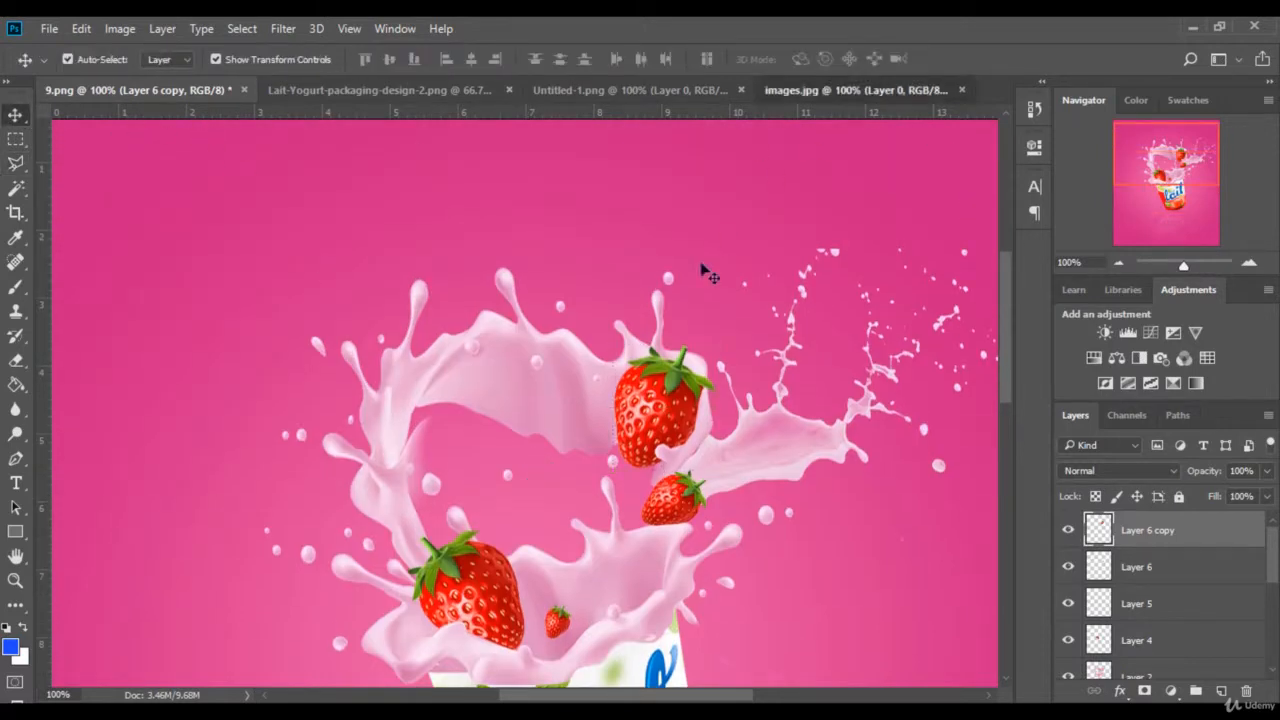
left_click(850, 90)
left_click_drag(542, 362, 452, 336)
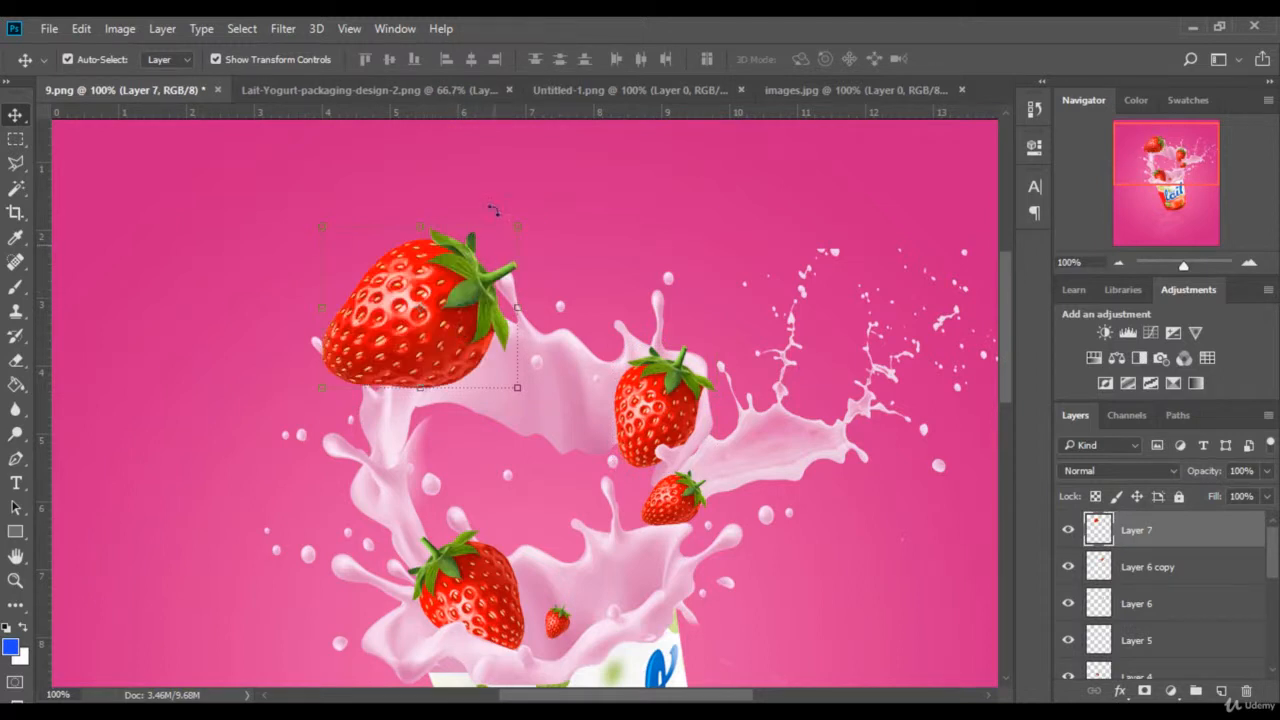
left_click_drag(466, 206, 505, 225)
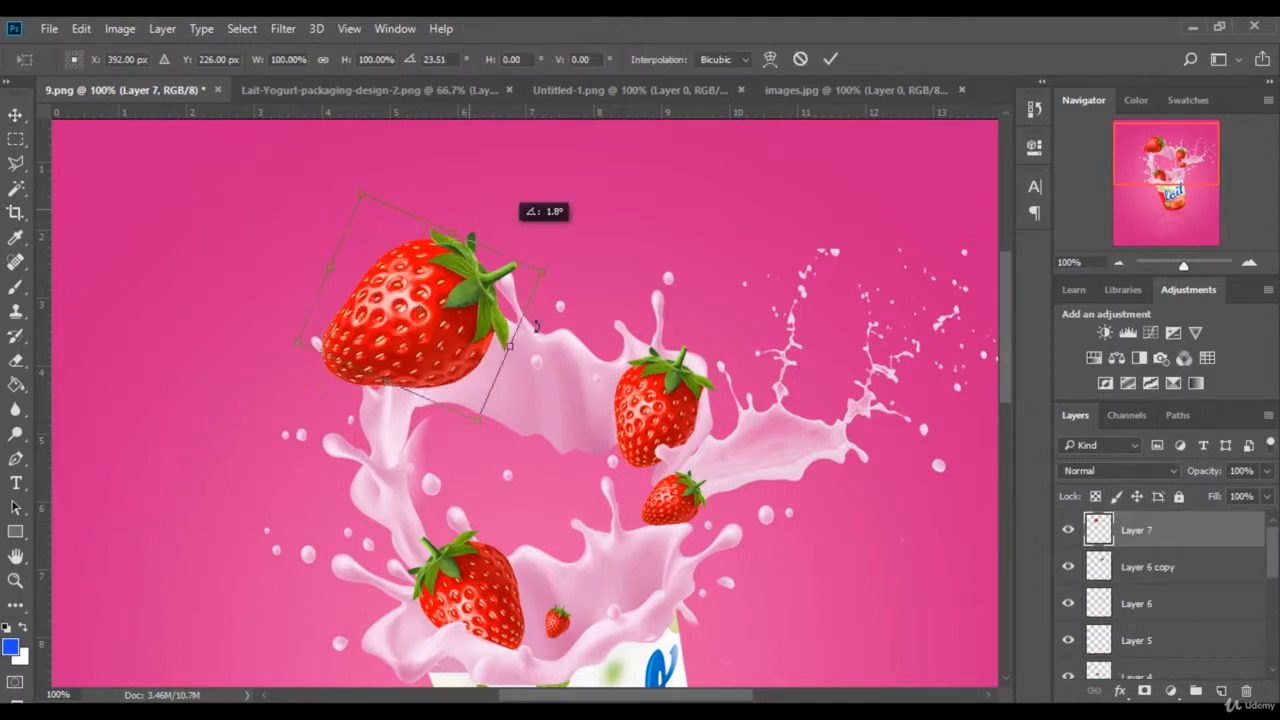
left_click_drag(536, 326, 509, 354)
left_click_drag(350, 198, 538, 298)
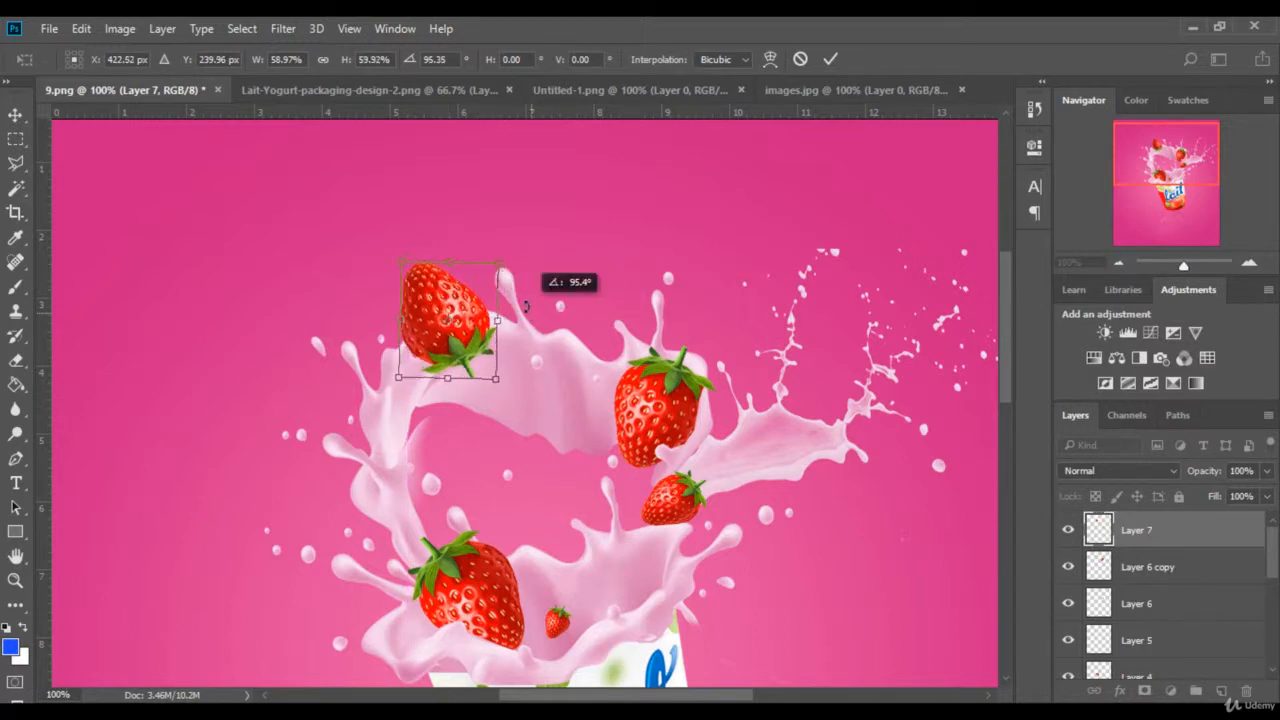
mouse_move(470, 324)
left_mouse_down()
mouse_move(474, 312)
mouse_move(459, 329)
left_mouse_up()
key("Return")
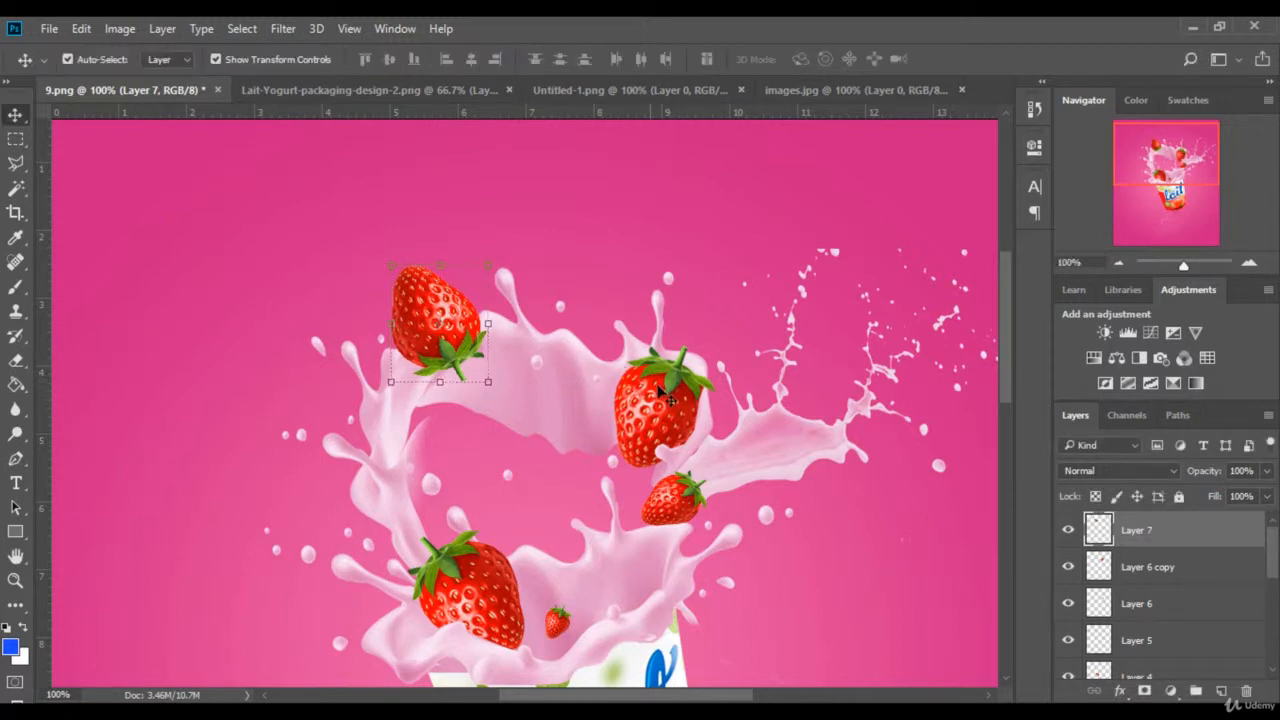
left_click_drag(1188, 541, 1142, 622)
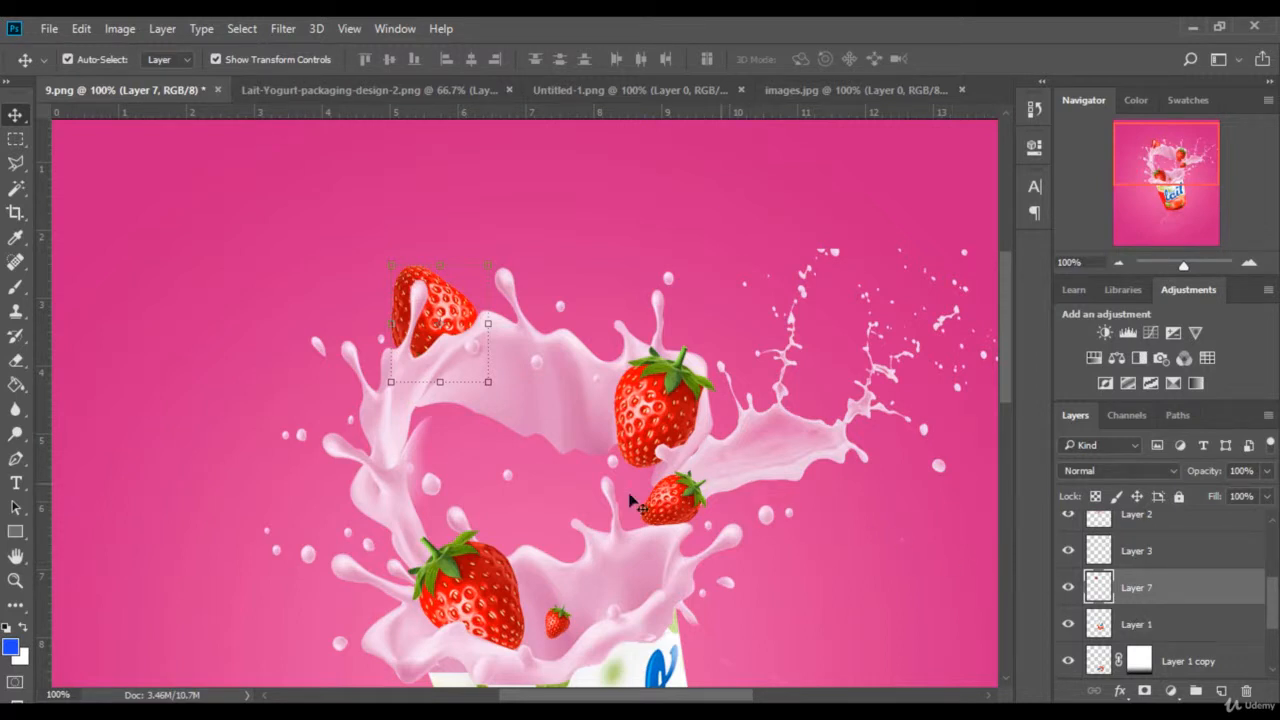
Duplicate the Layer 7 strawberry, shrink the copy to about 44%, rotate it about 55°, and place it high above the splash's right side
scroll(632, 508, "up", 2)
left_click_drag(1203, 591, 1222, 690)
left_click_drag(447, 352, 639, 274)
left_click_drag(718, 295, 697, 232)
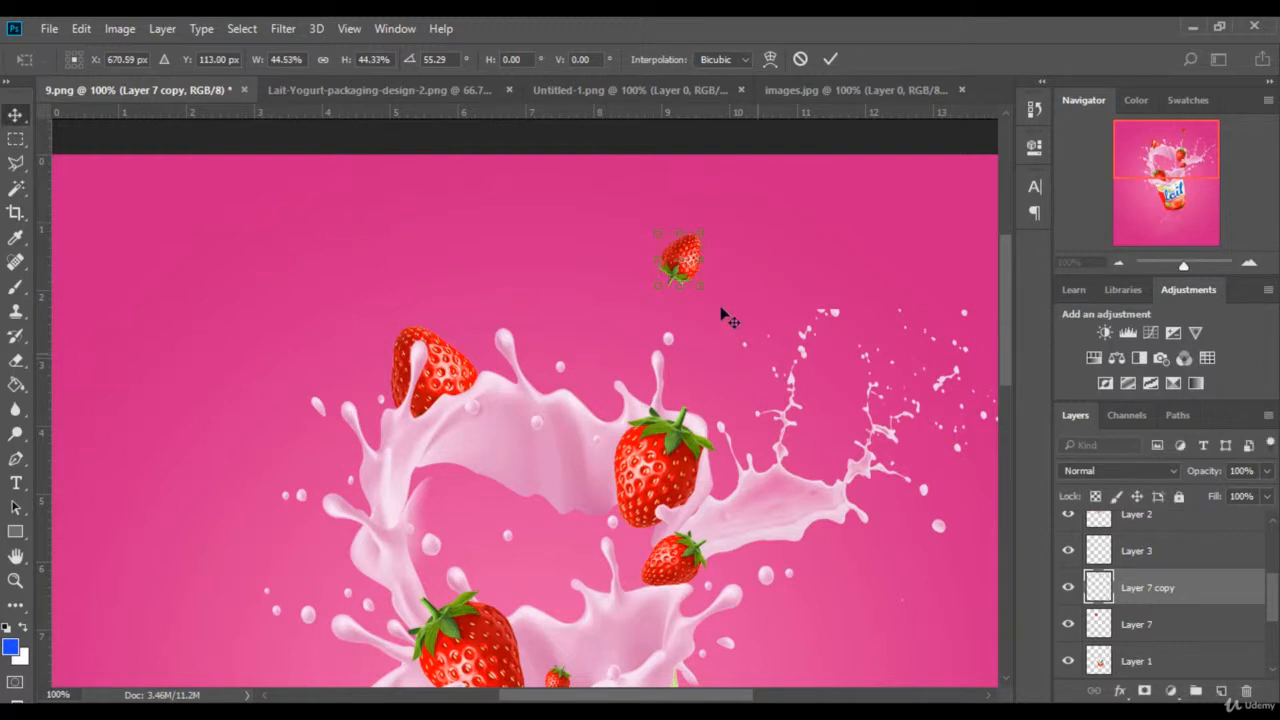
key("Return")
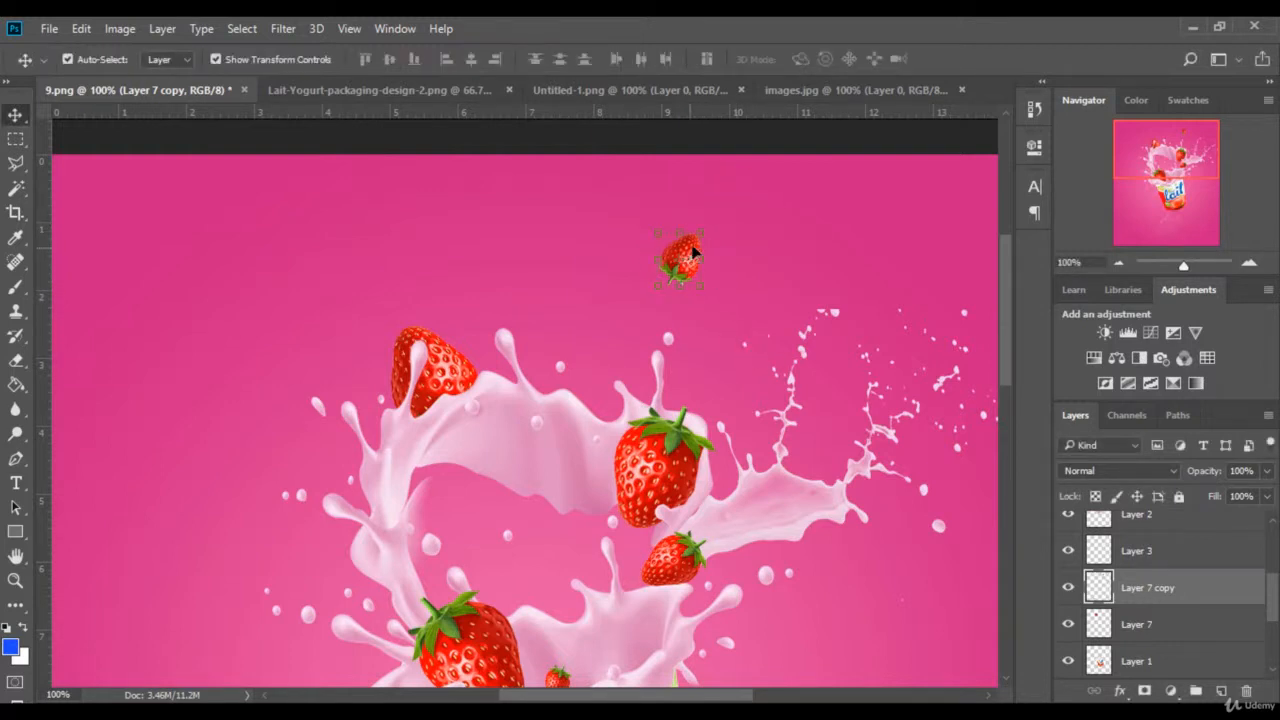
left_click_drag(693, 251, 697, 238)
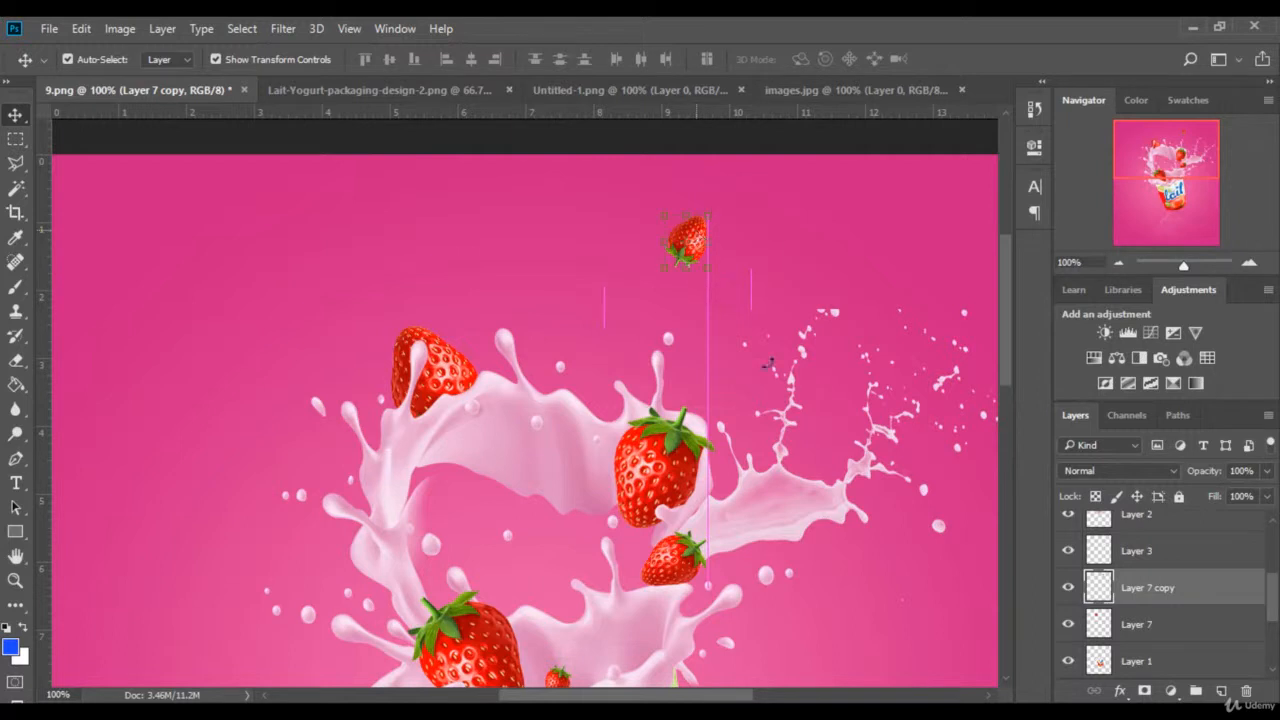
Duplicate the small floating strawberry and place a smaller, more upright copy lower, above the middle of the upper splash
left_click_drag(1191, 596, 1220, 693)
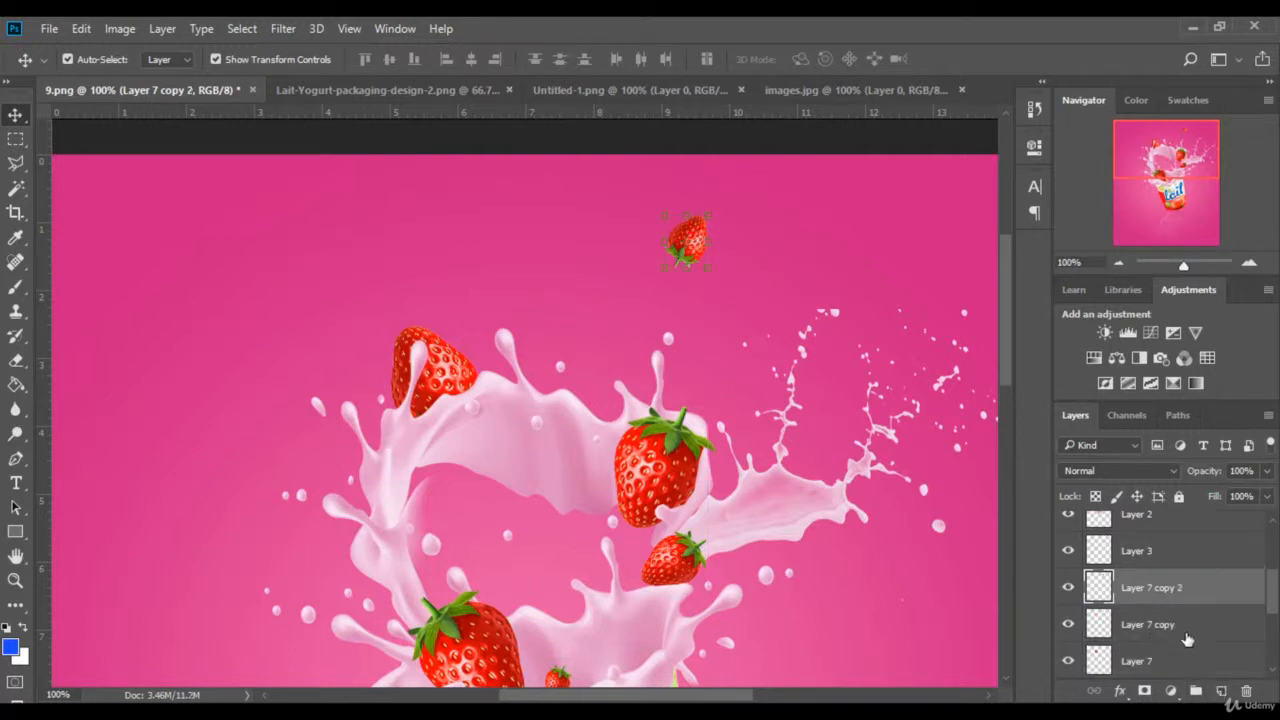
left_click_drag(697, 231, 583, 281)
key("ctrl+t")
key("Return")
Duplicate the Layer 7 copy strawberry again and place a slightly smaller, rotated copy high above the splash's left side
left_click_drag(1234, 623, 1221, 690)
left_click_drag(690, 232, 487, 239)
key("ctrl+t")
key("Return")
left_click(255, 60)
key("Return")
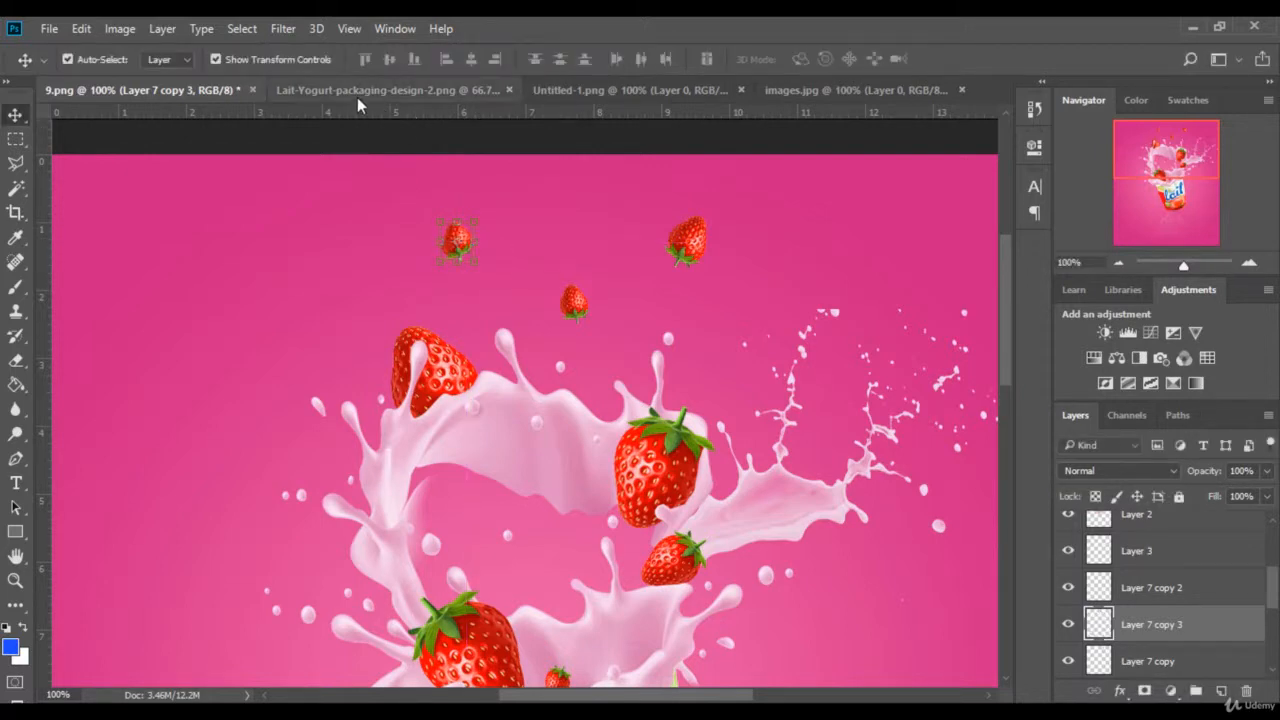
Turn off the transform controls and show the whole composition at 50% zoom
left_click(301, 59)
scroll(857, 354, "down", 4)
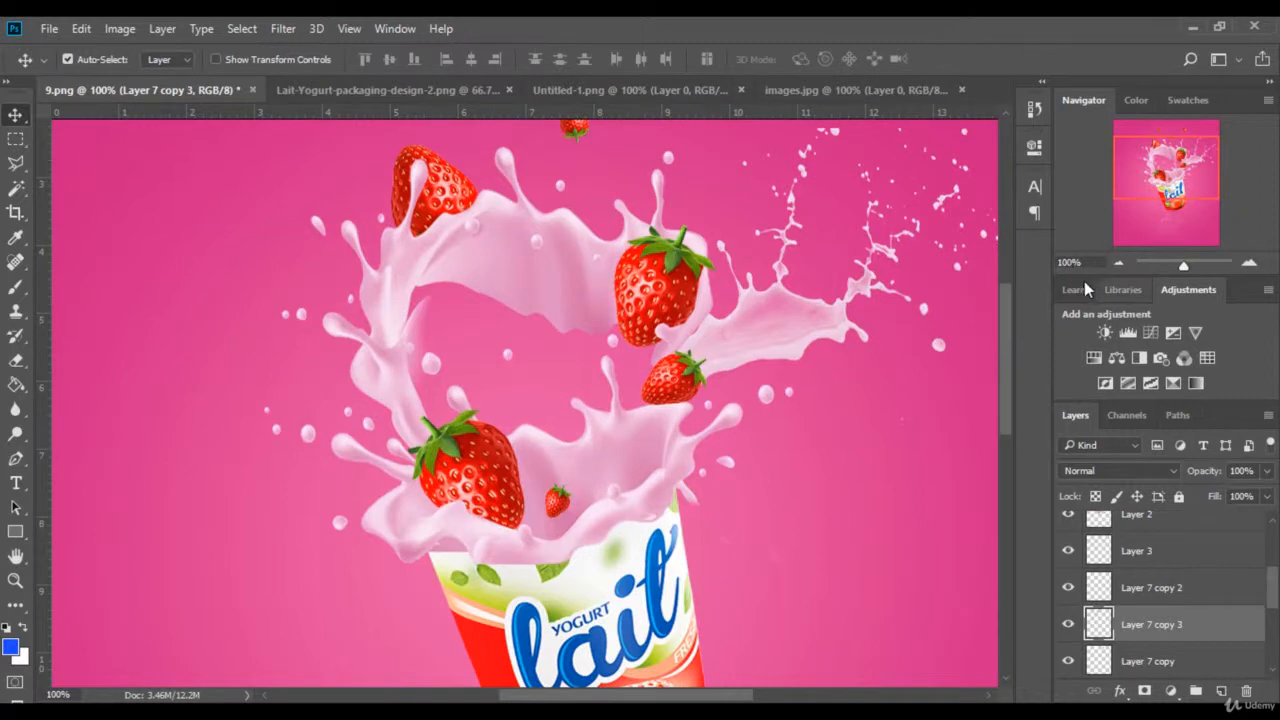
type("50")
key("Return")
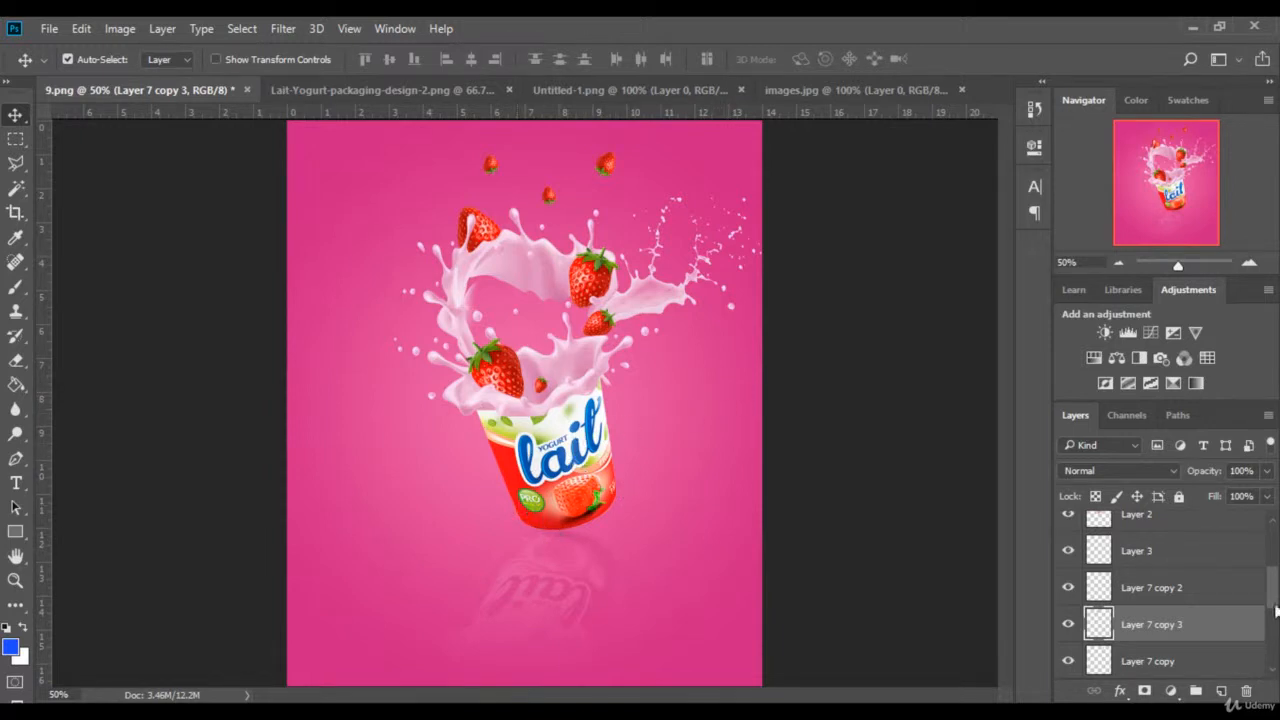
Select all layers from Layer 6 copy through Layer 1 copy, disable Auto-Select, and shift the cup composition left and slightly down
scroll(1150, 588, "up", 4)
scroll(1147, 594, "down", 5)
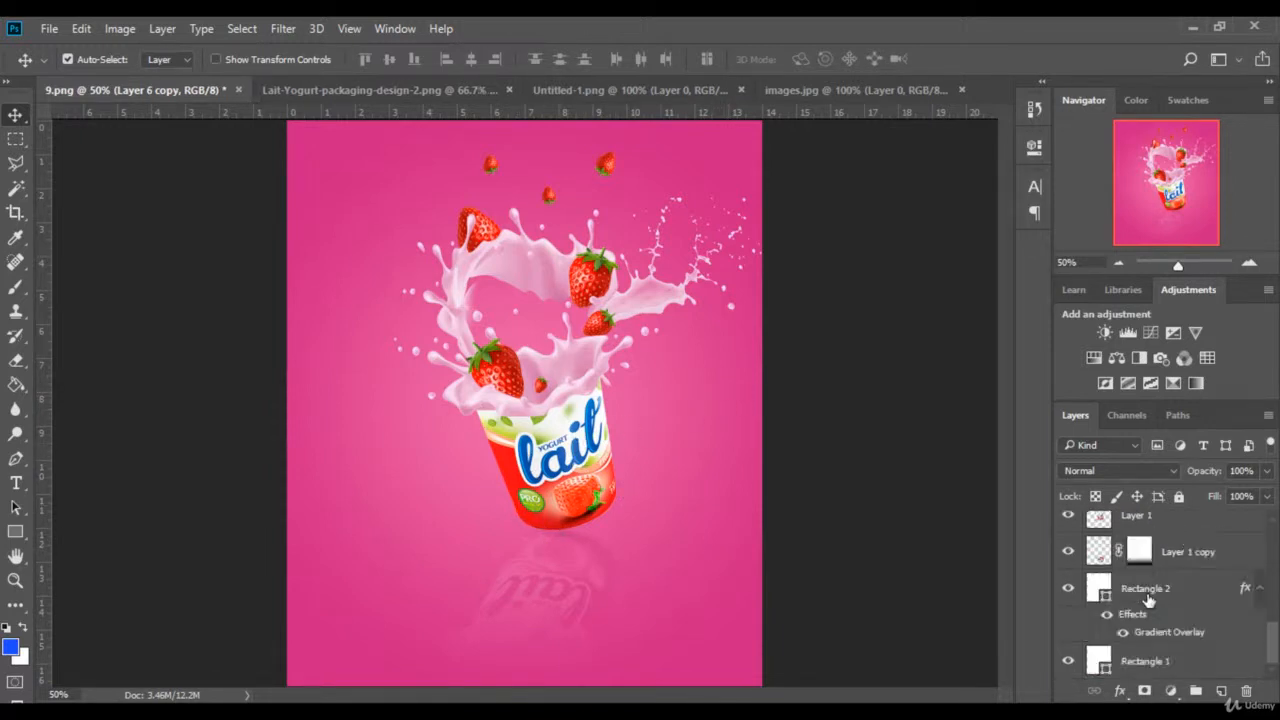
left_click(1178, 556, "shift")
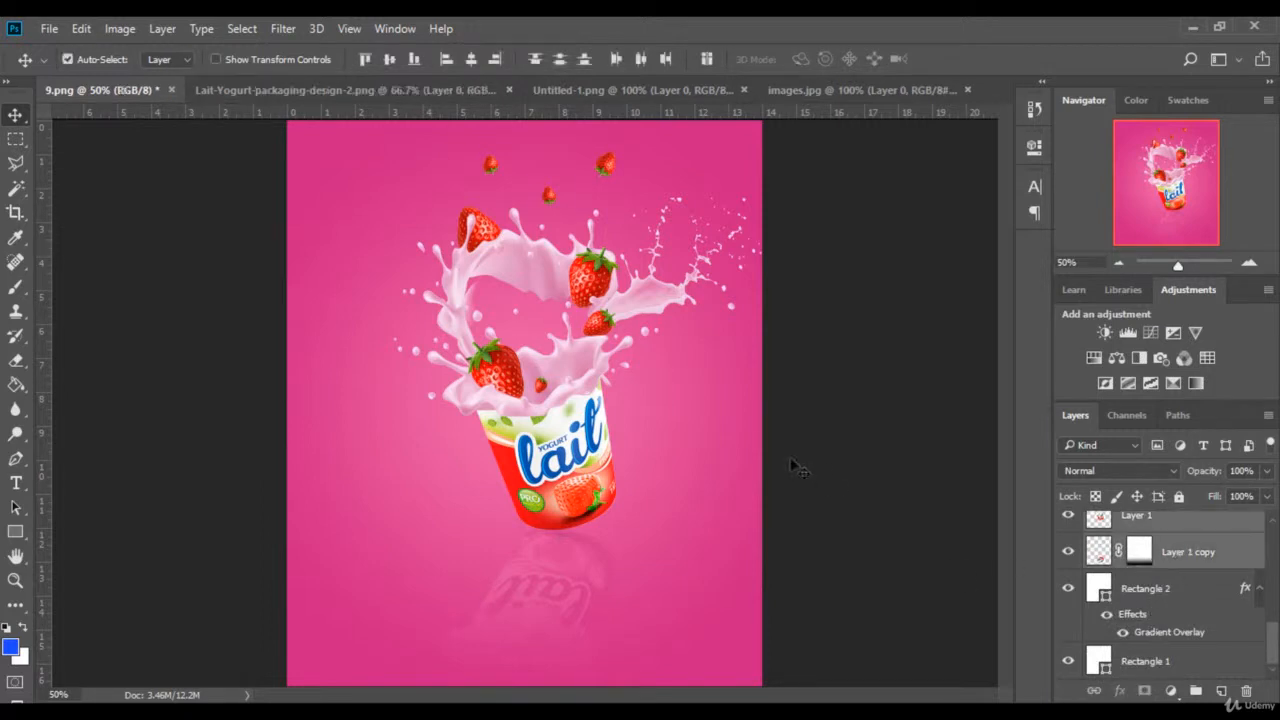
left_click(86, 58)
left_click(83, 58)
left_click_drag(548, 428, 527, 447)
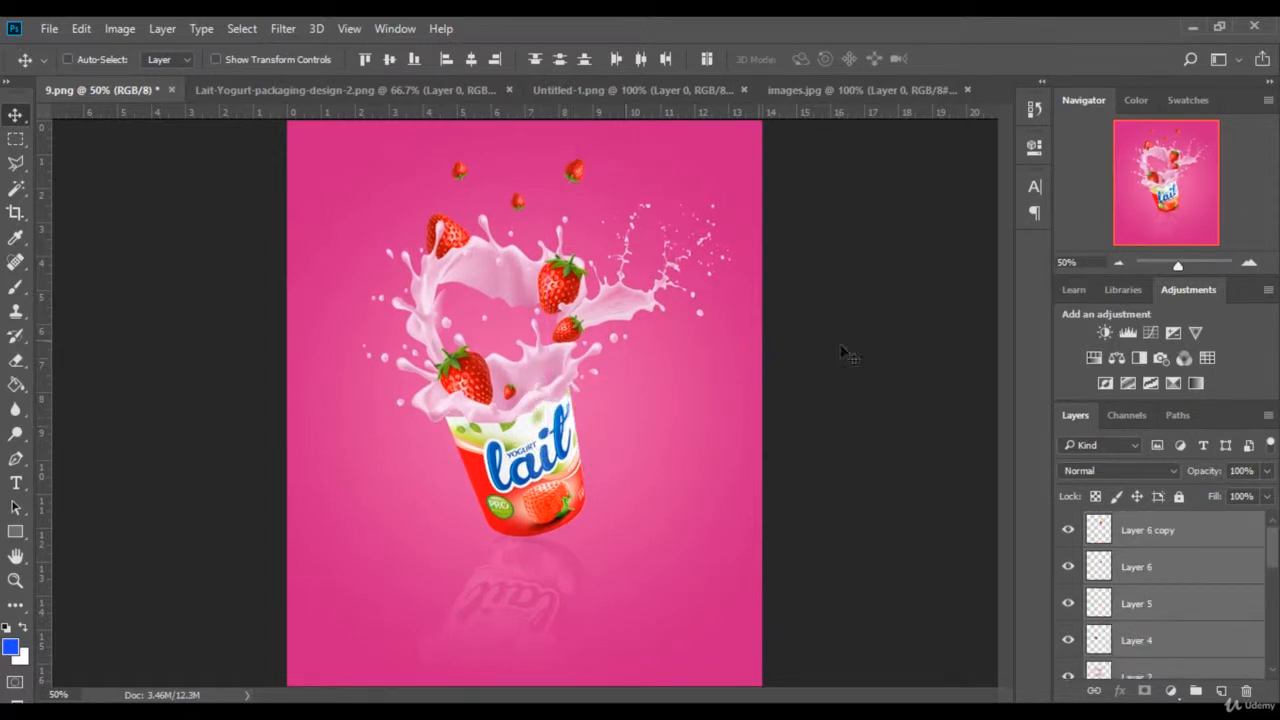